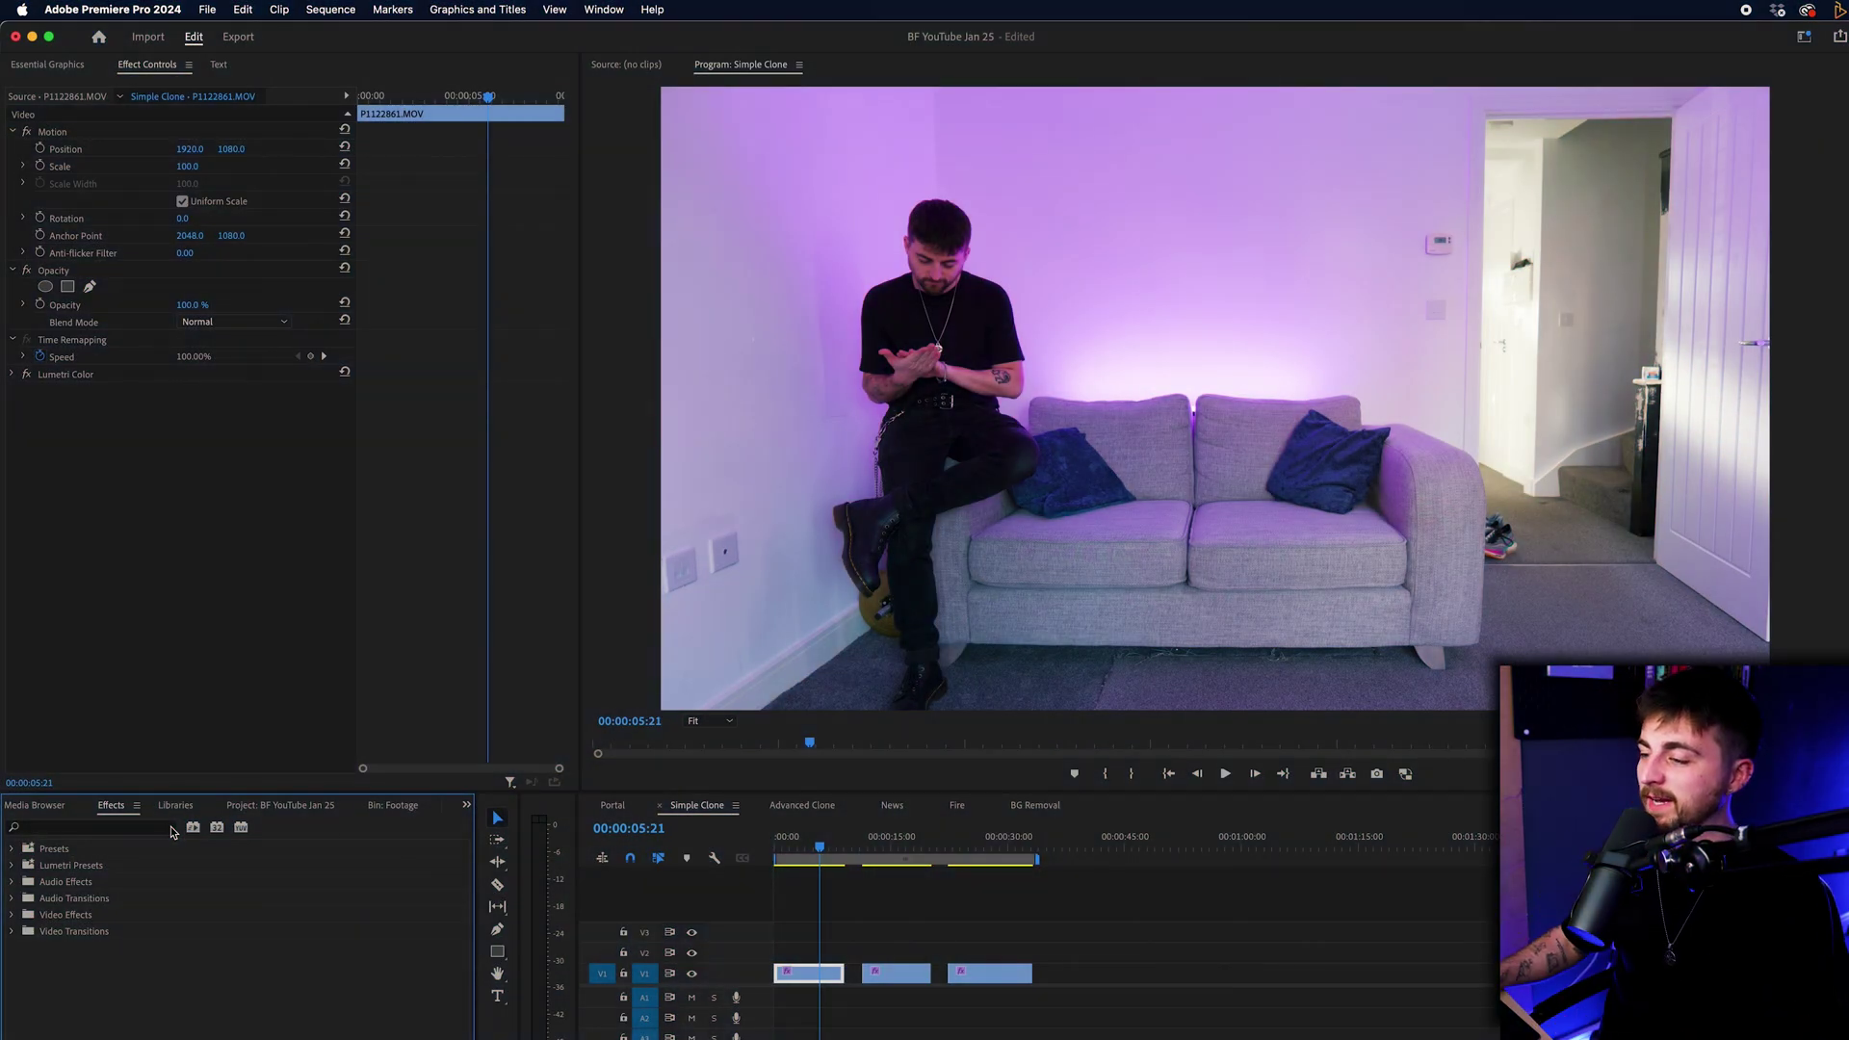
Scrub the playhead back through the first clip to preview the sitting take
{"action": "left_click_drag", "start_coordinate": [802, 847], "coordinate": [808, 848]}
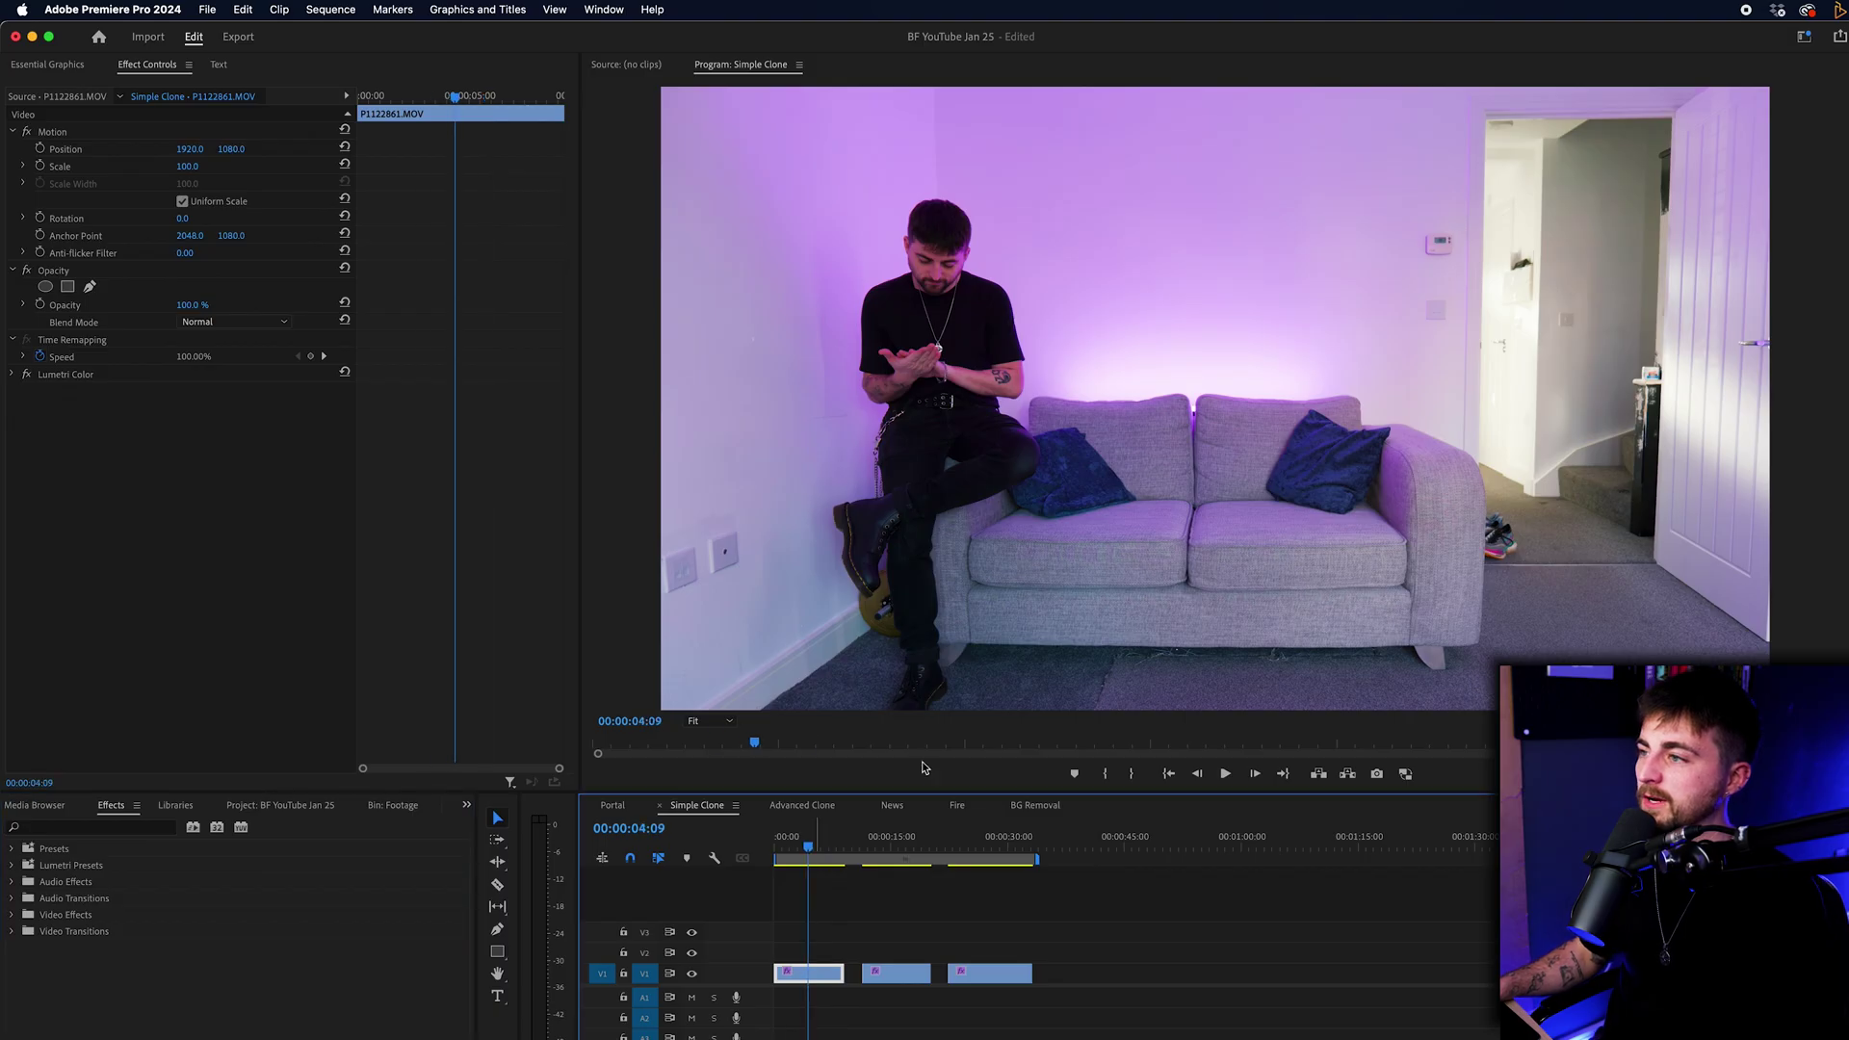
Preview the second and third takes, then stack them on V2 and V3 at 00:00
{"action": "left_click", "coordinate": [887, 846]}
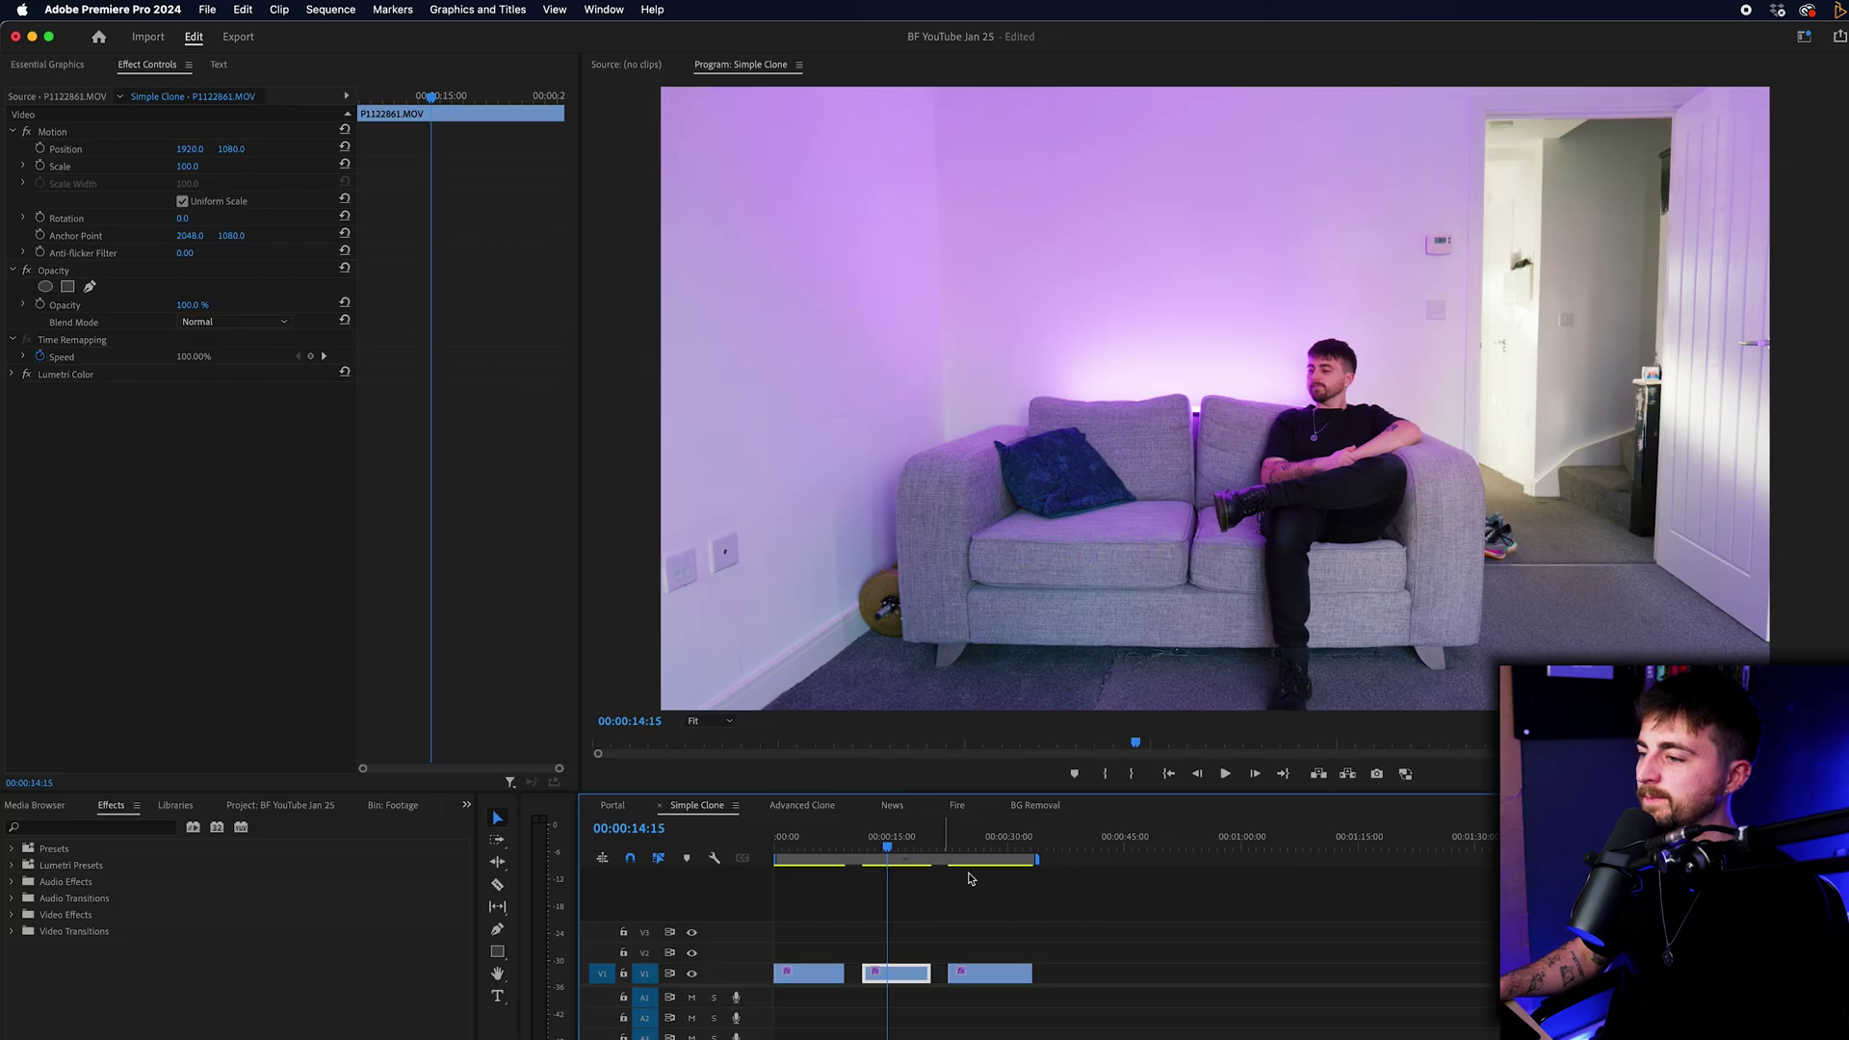
{"action": "left_click", "coordinate": [986, 835]}
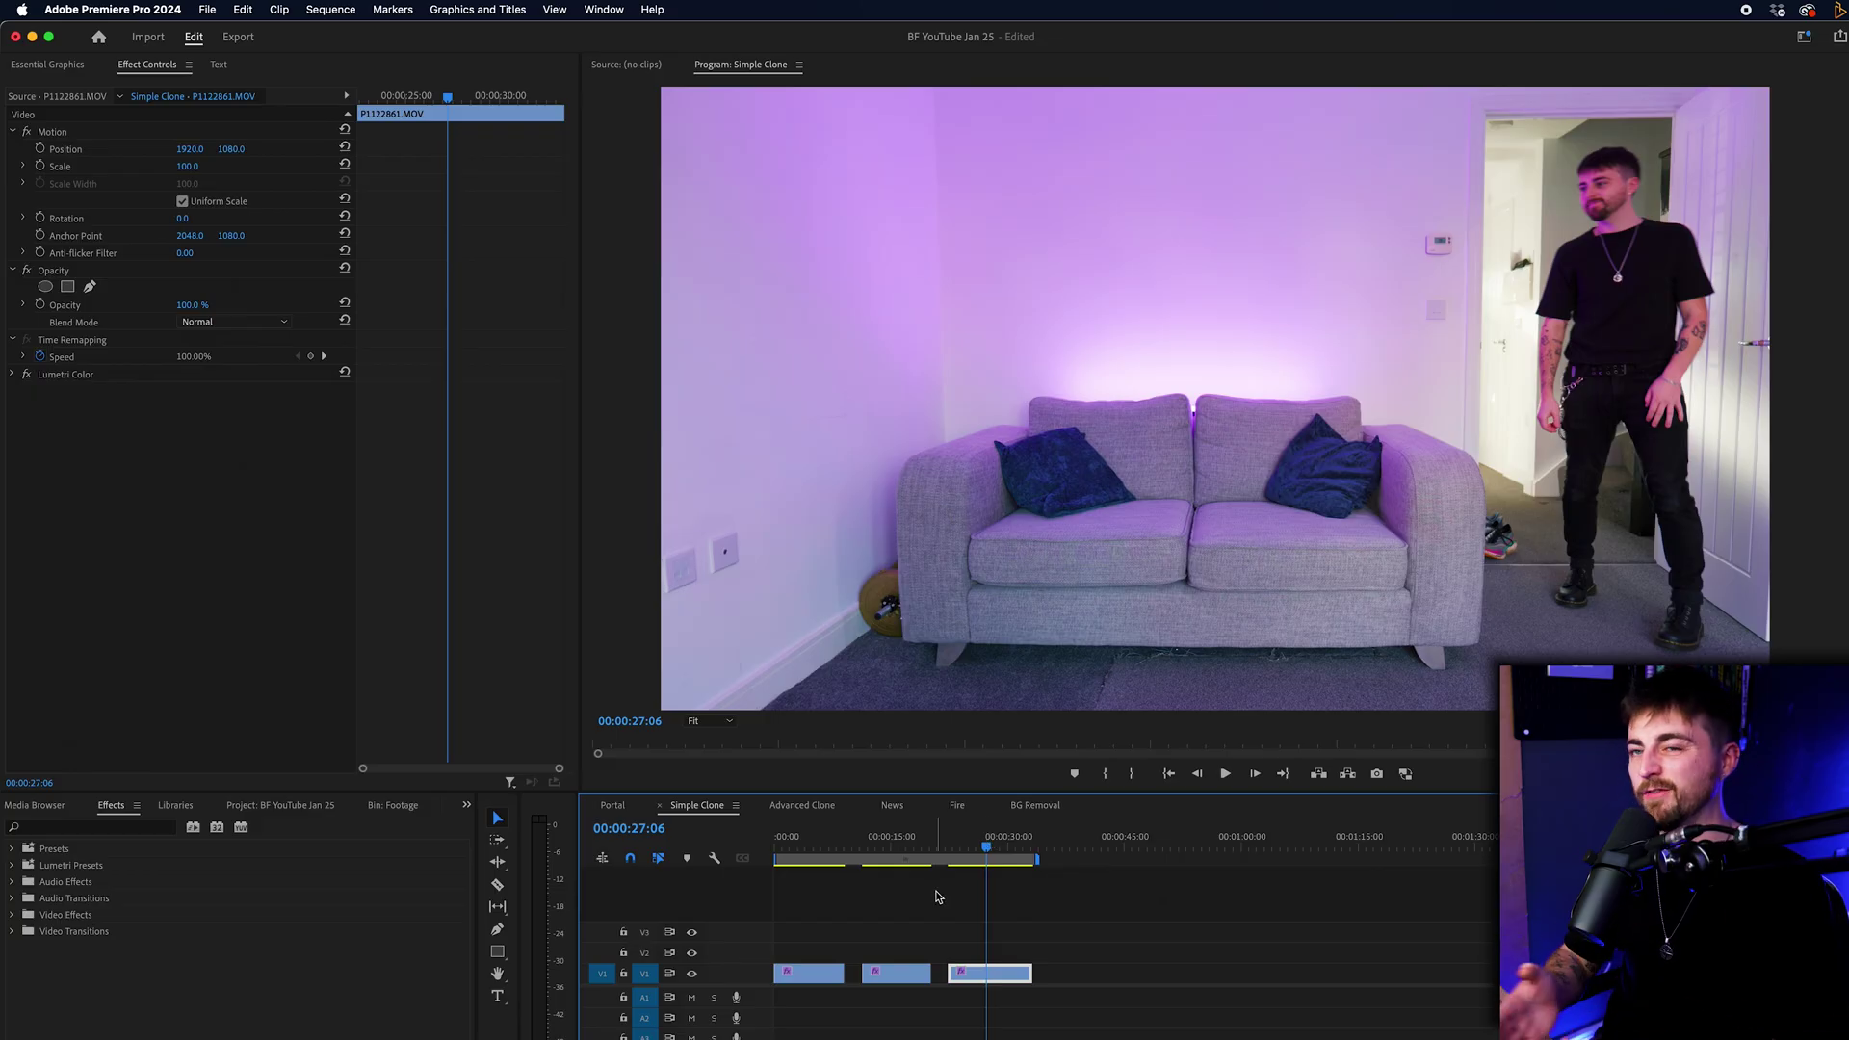
{"action": "left_click", "coordinate": [890, 974]}
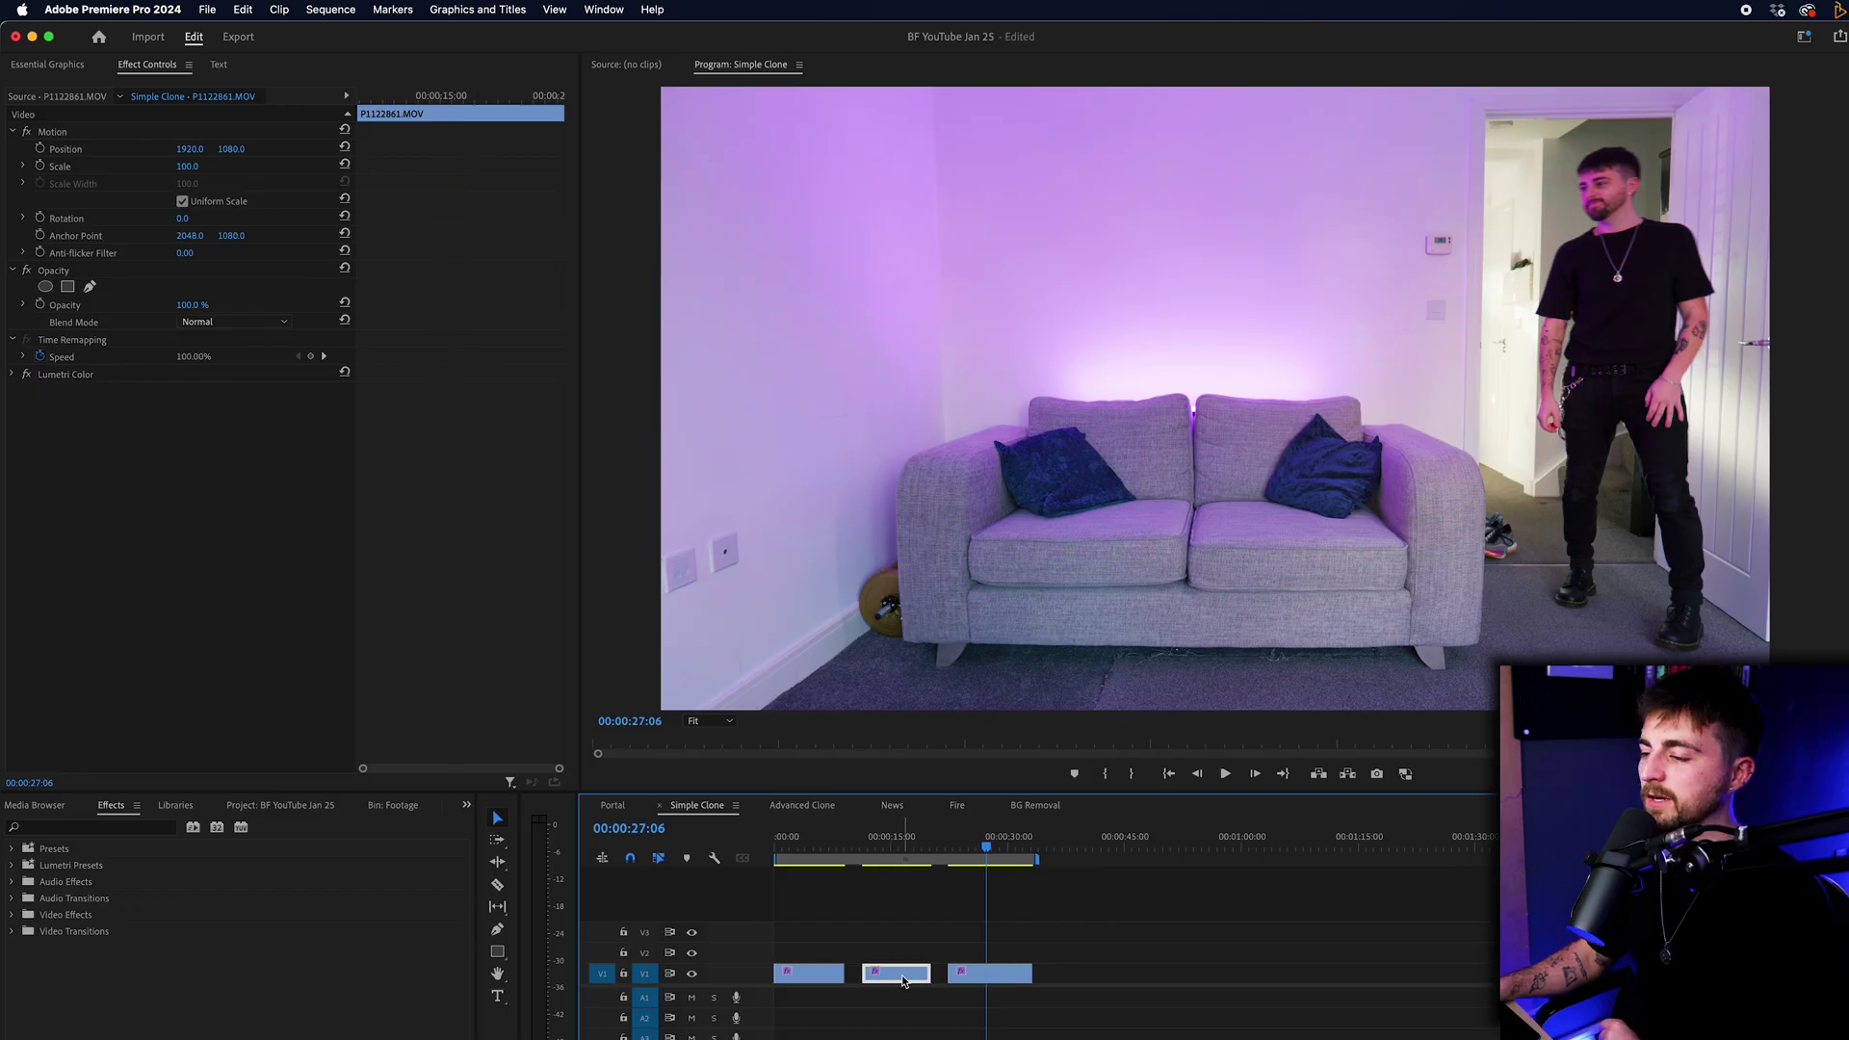
{"action": "left_click_drag", "start_coordinate": [891, 975], "coordinate": [807, 961]}
{"action": "left_click_drag", "start_coordinate": [988, 974], "coordinate": [814, 909]}
Zoom the timeline to fit and trim the V1 and V3 takes to match V2's length
{"action": "left_click", "coordinate": [816, 846]}
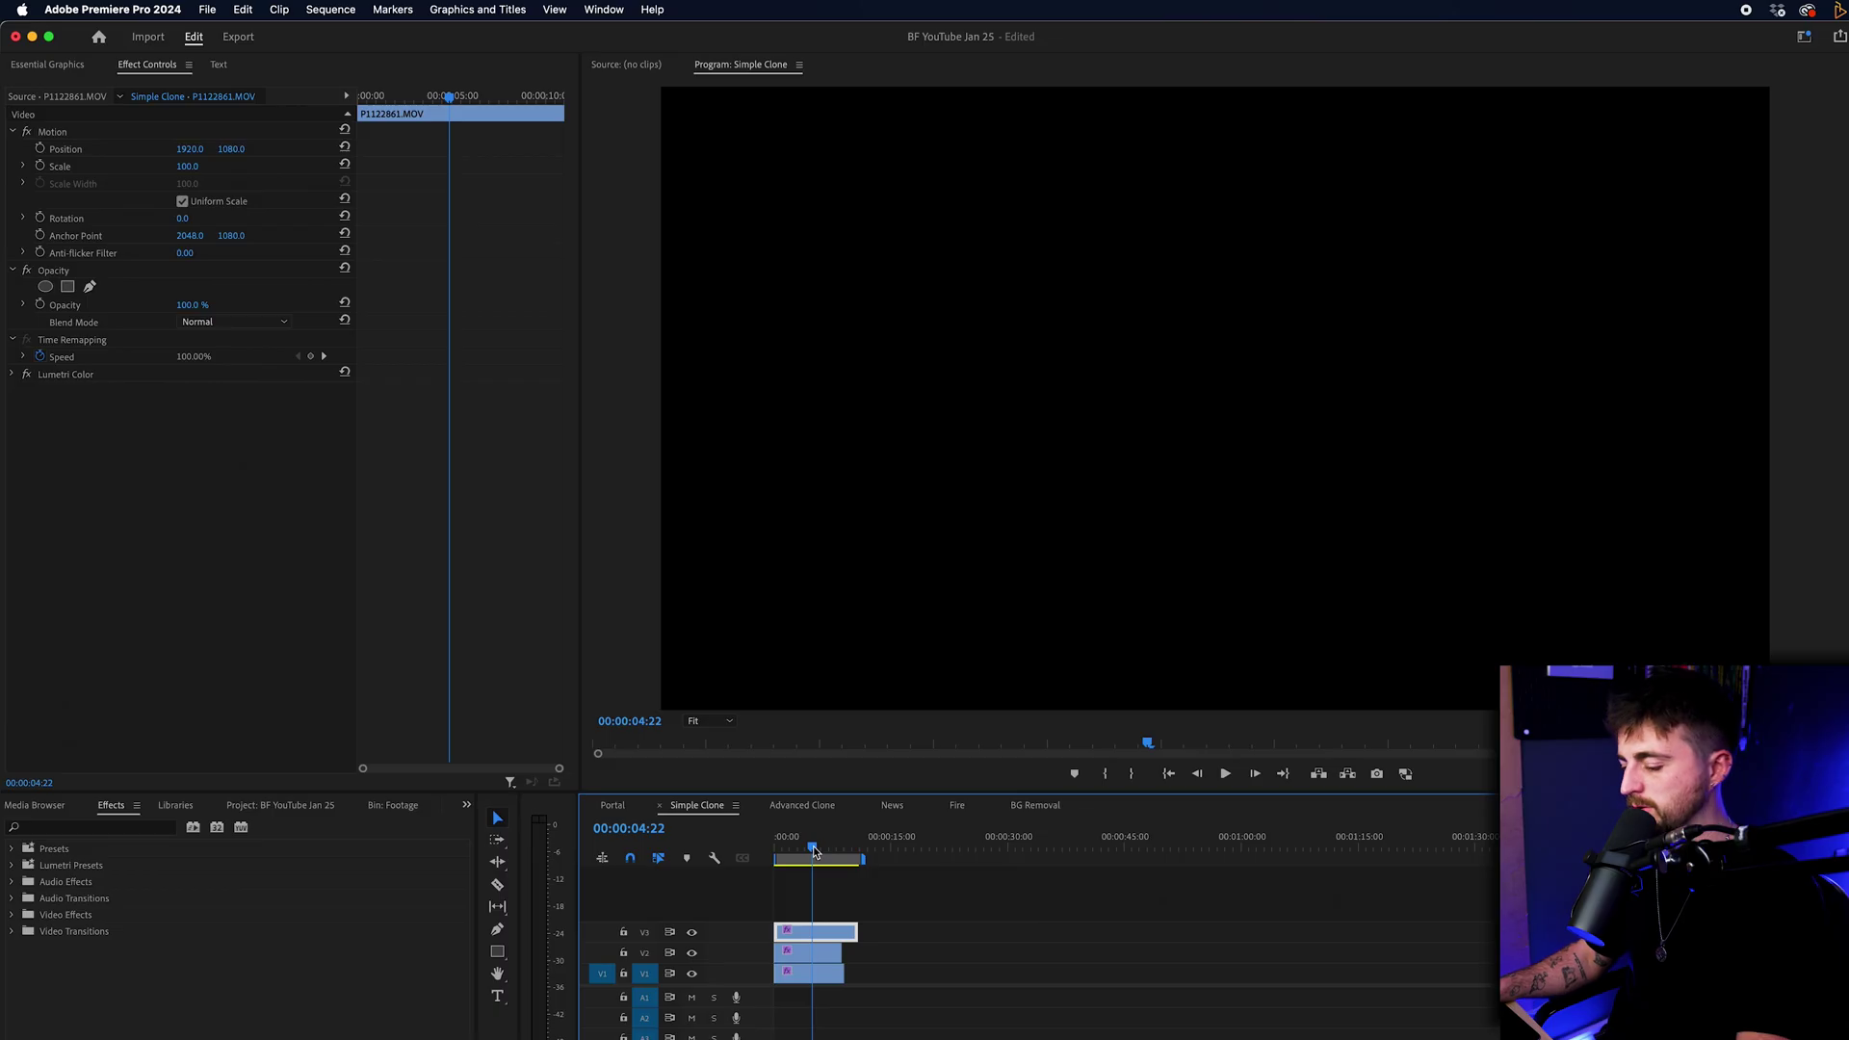
{"action": "key", "text": "backslash"}
{"action": "left_click_drag", "start_coordinate": [1344, 975], "coordinate": [1321, 974]}
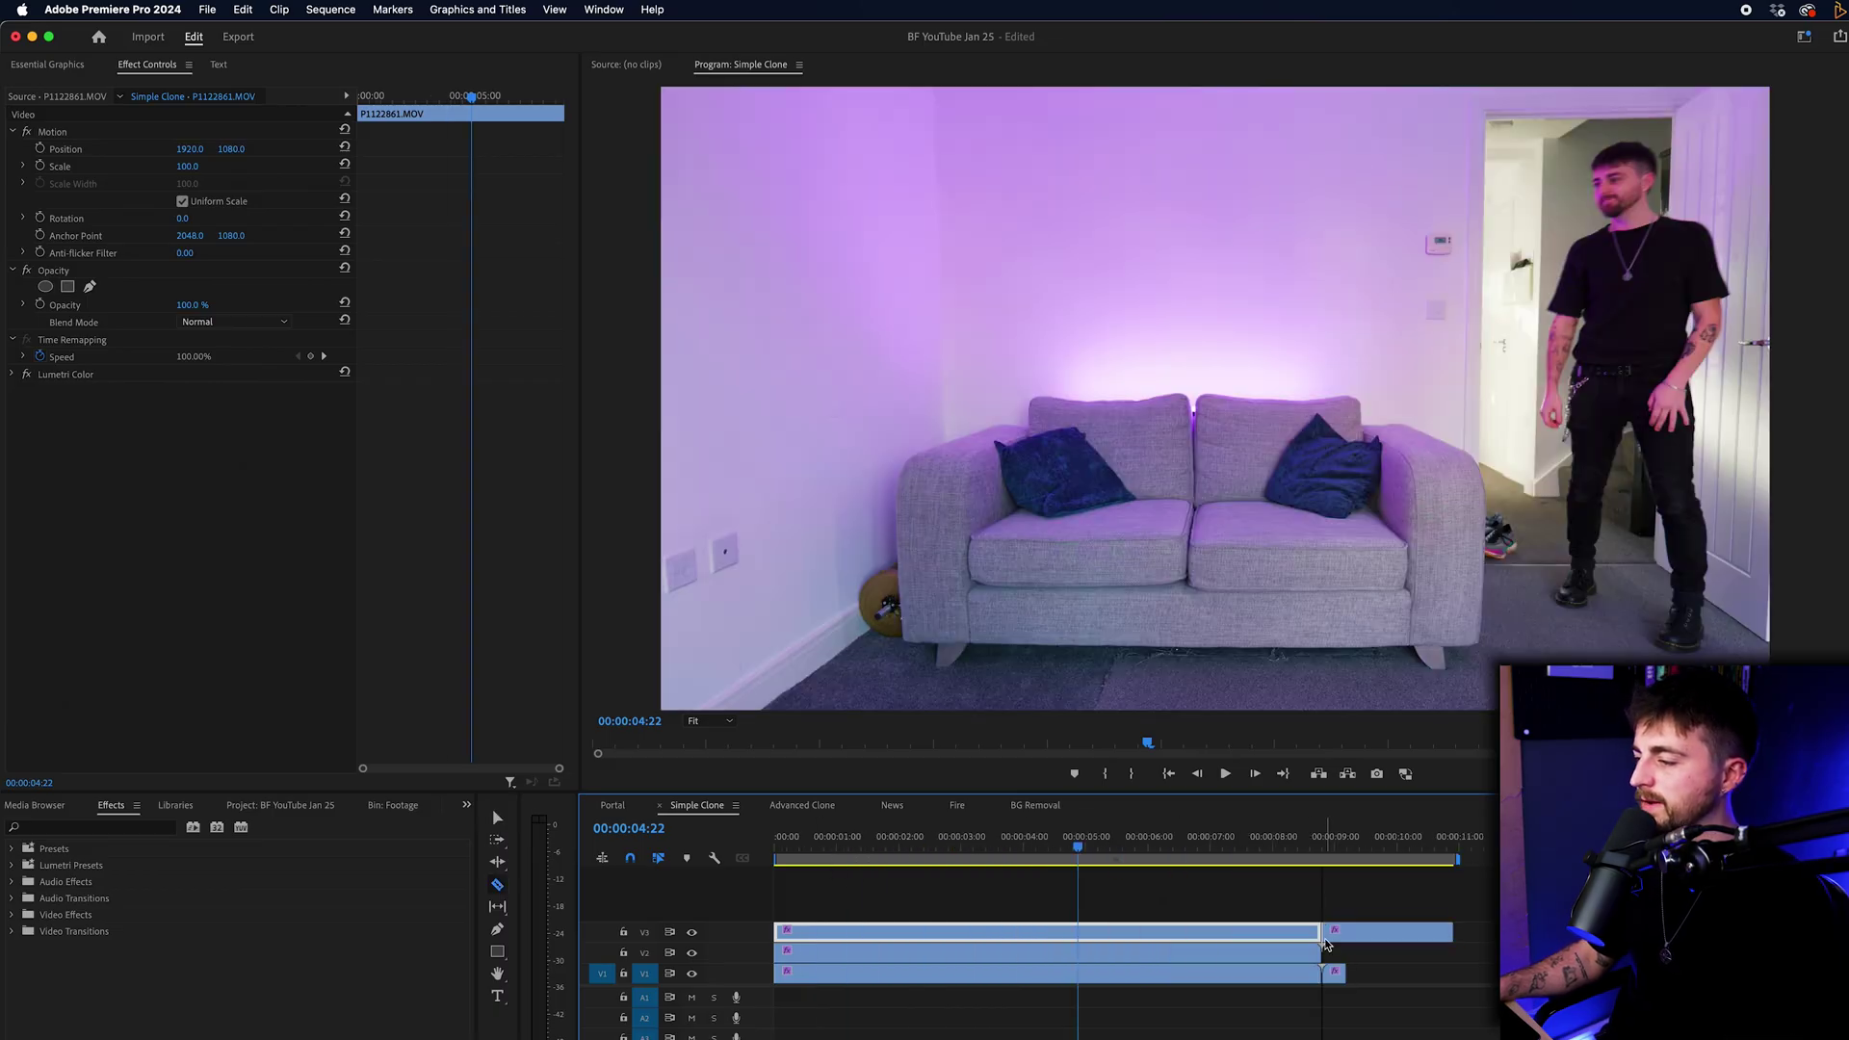
{"action": "left_click_drag", "start_coordinate": [1450, 932], "coordinate": [1321, 932]}
Set the top and middle takes' Opacity to 40 in Effect Controls
{"action": "left_click", "coordinate": [1272, 944]}
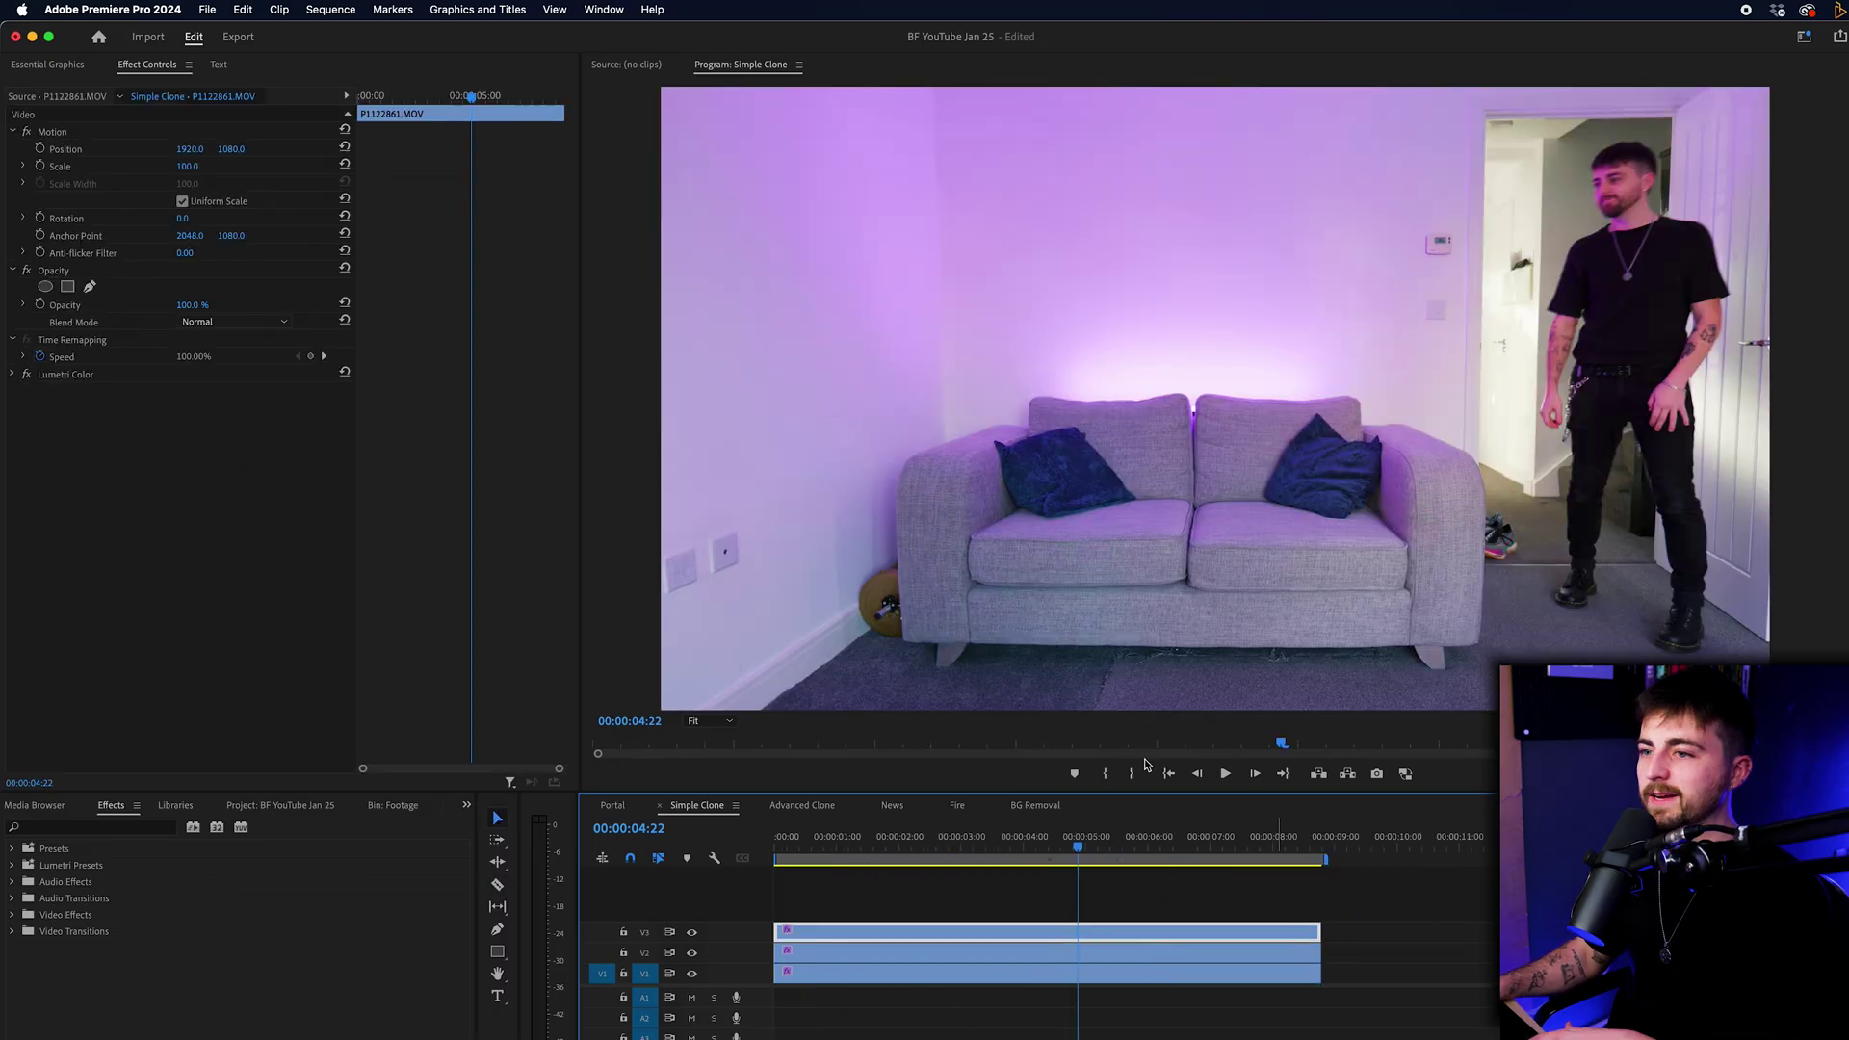
{"action": "left_click", "coordinate": [197, 304]}
{"action": "type", "text": "40"}
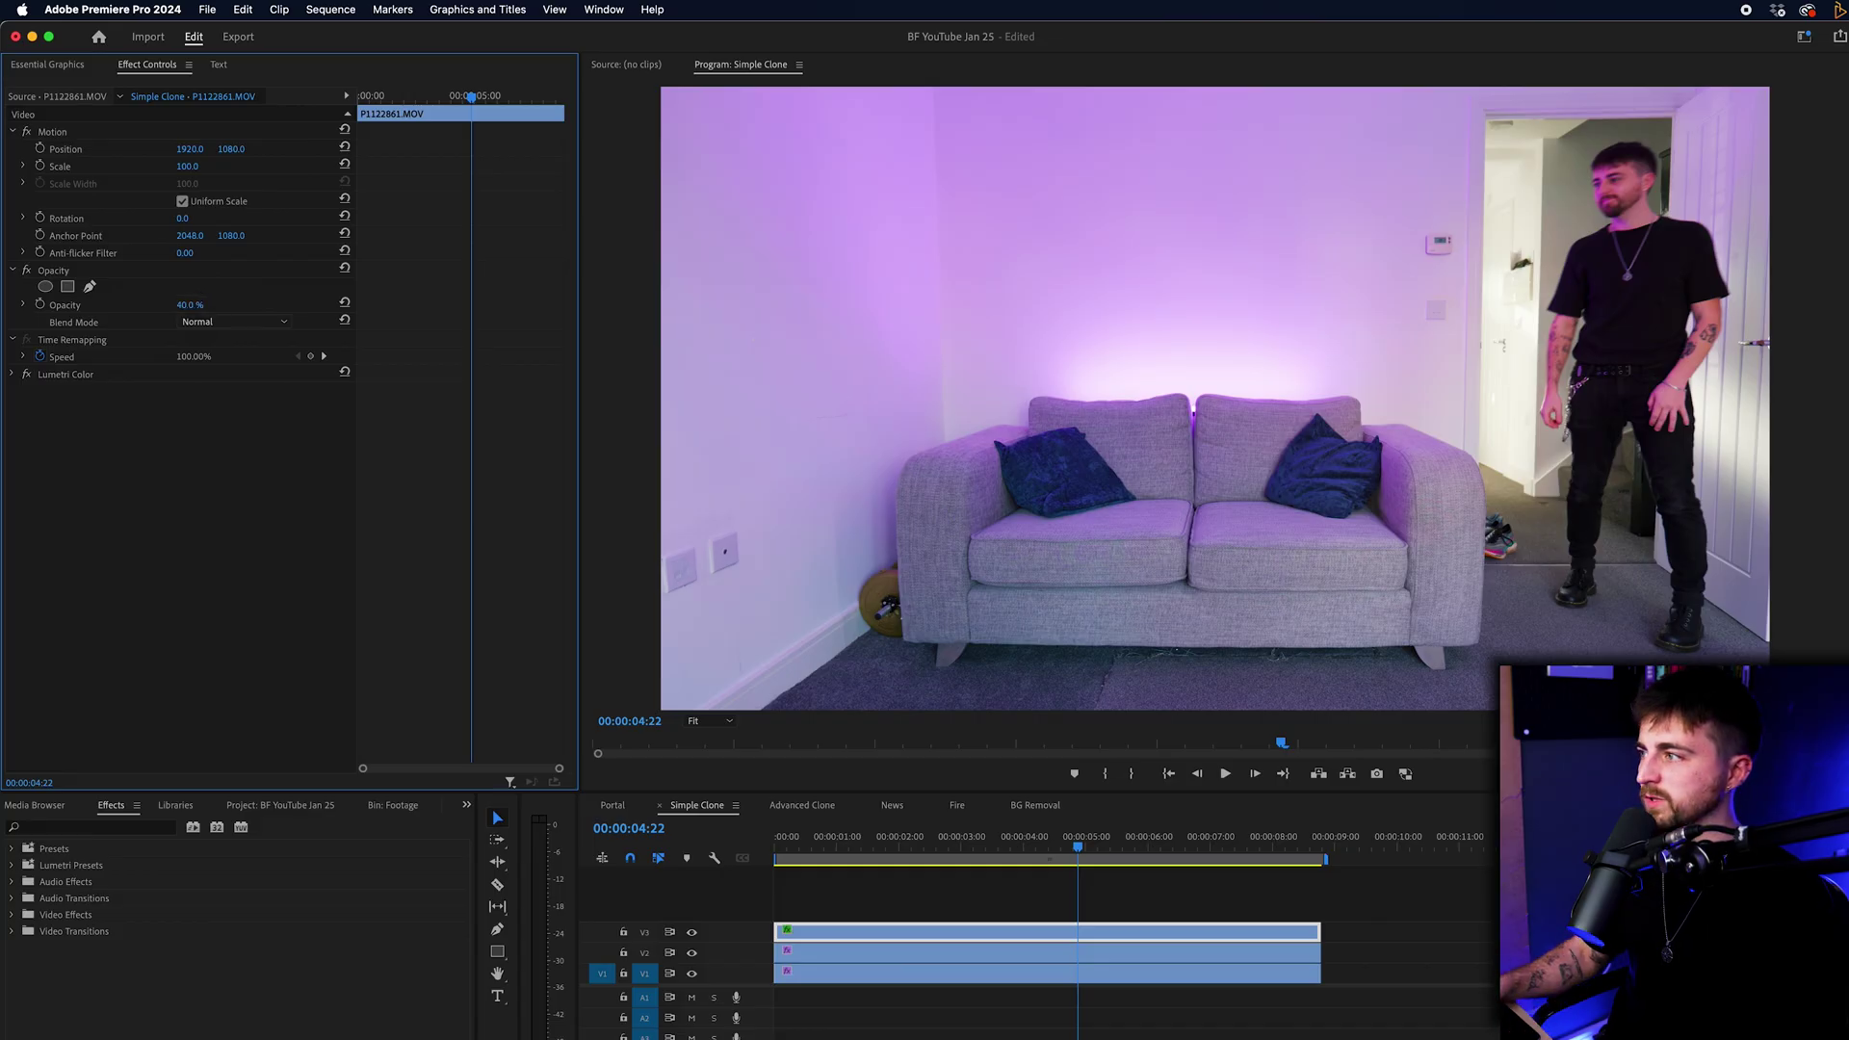
{"action": "key", "text": "Return"}
{"action": "left_click", "coordinate": [1005, 951]}
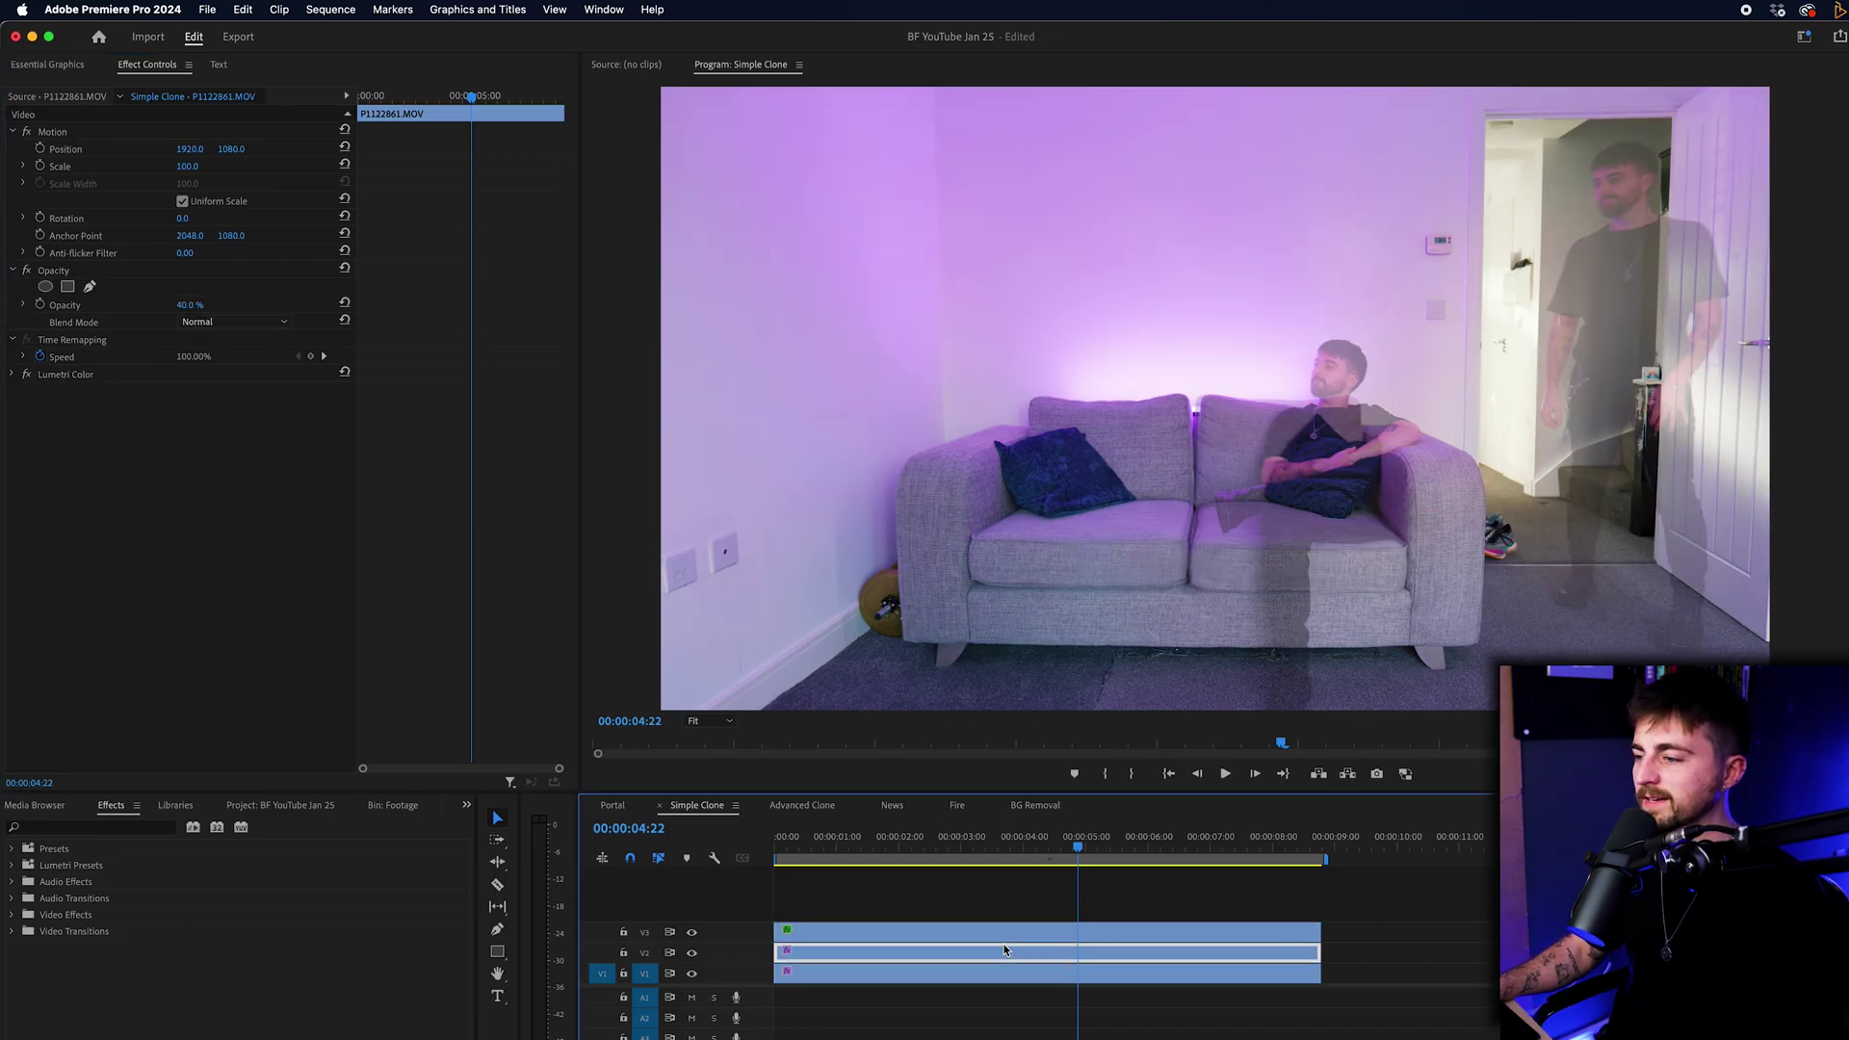
{"action": "left_click", "coordinate": [190, 304]}
{"action": "type", "text": "40"}
{"action": "key", "text": "Return"}
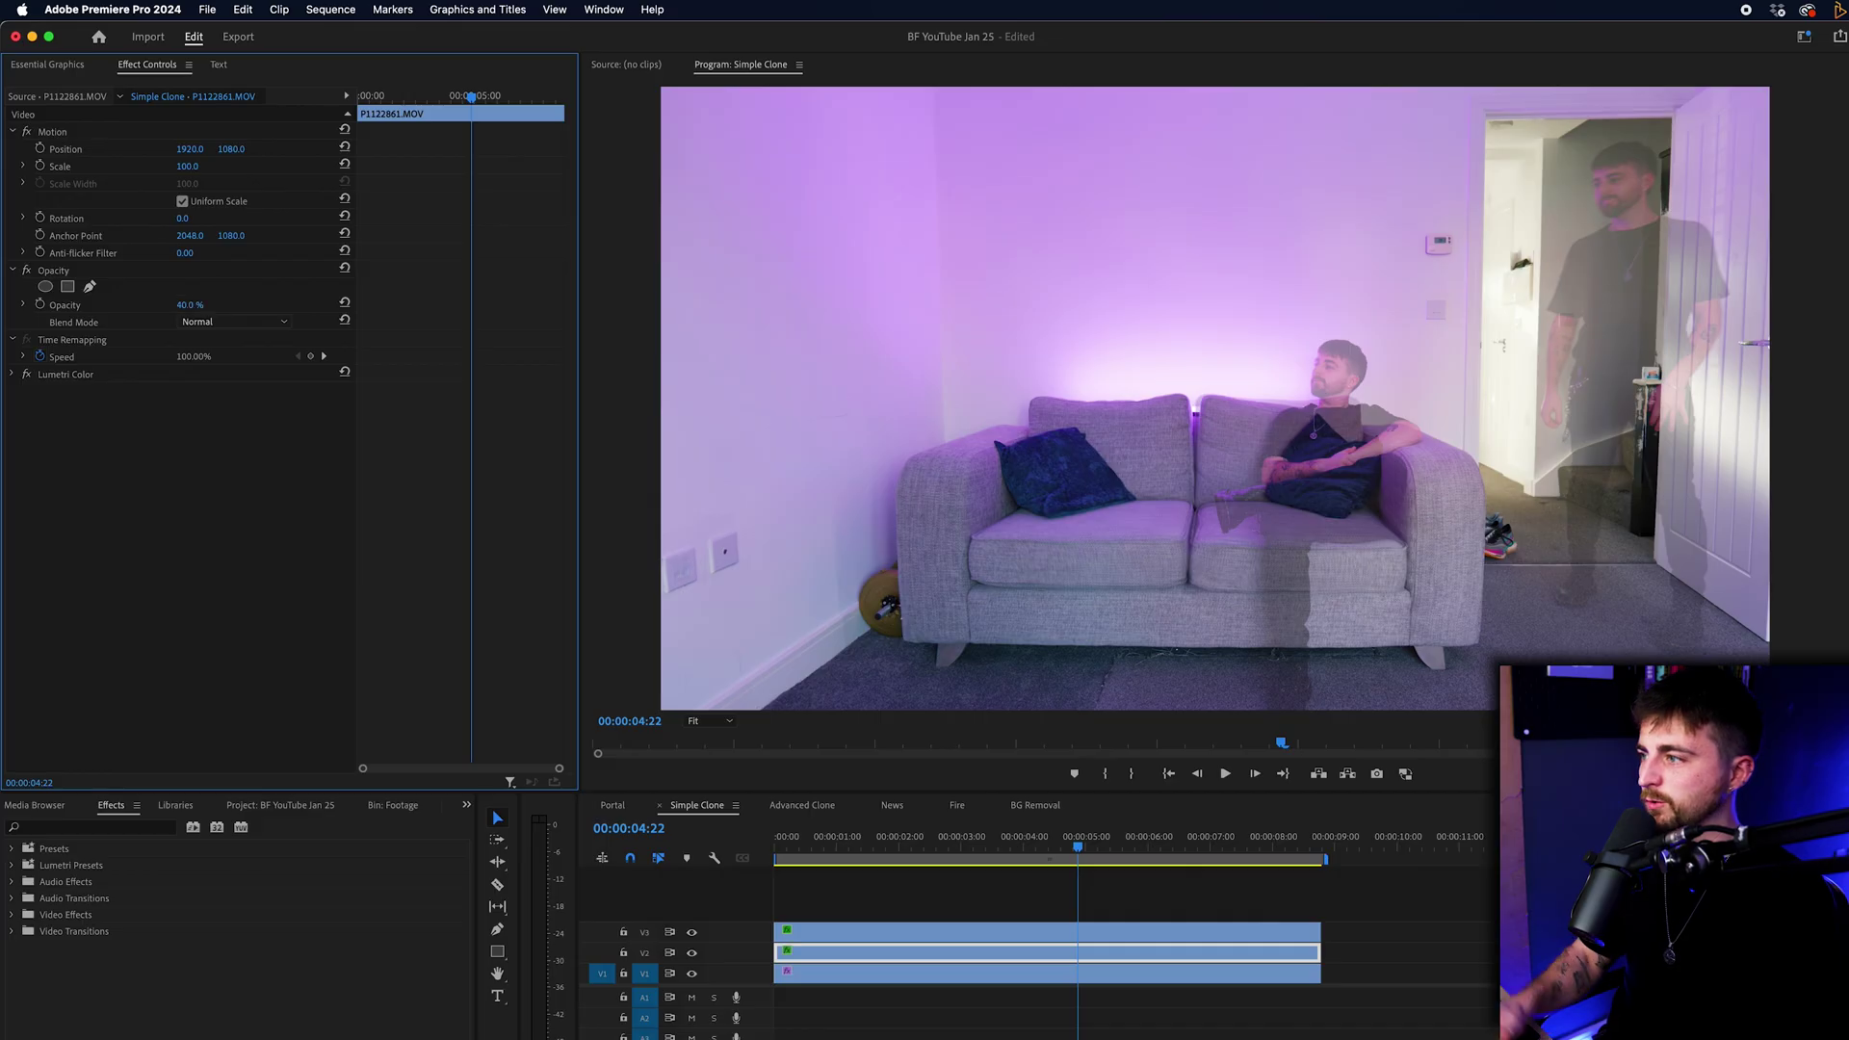
Play back the overlaid takes, then raise the top take's opacity back to 100%
{"action": "left_click", "coordinate": [1017, 846]}
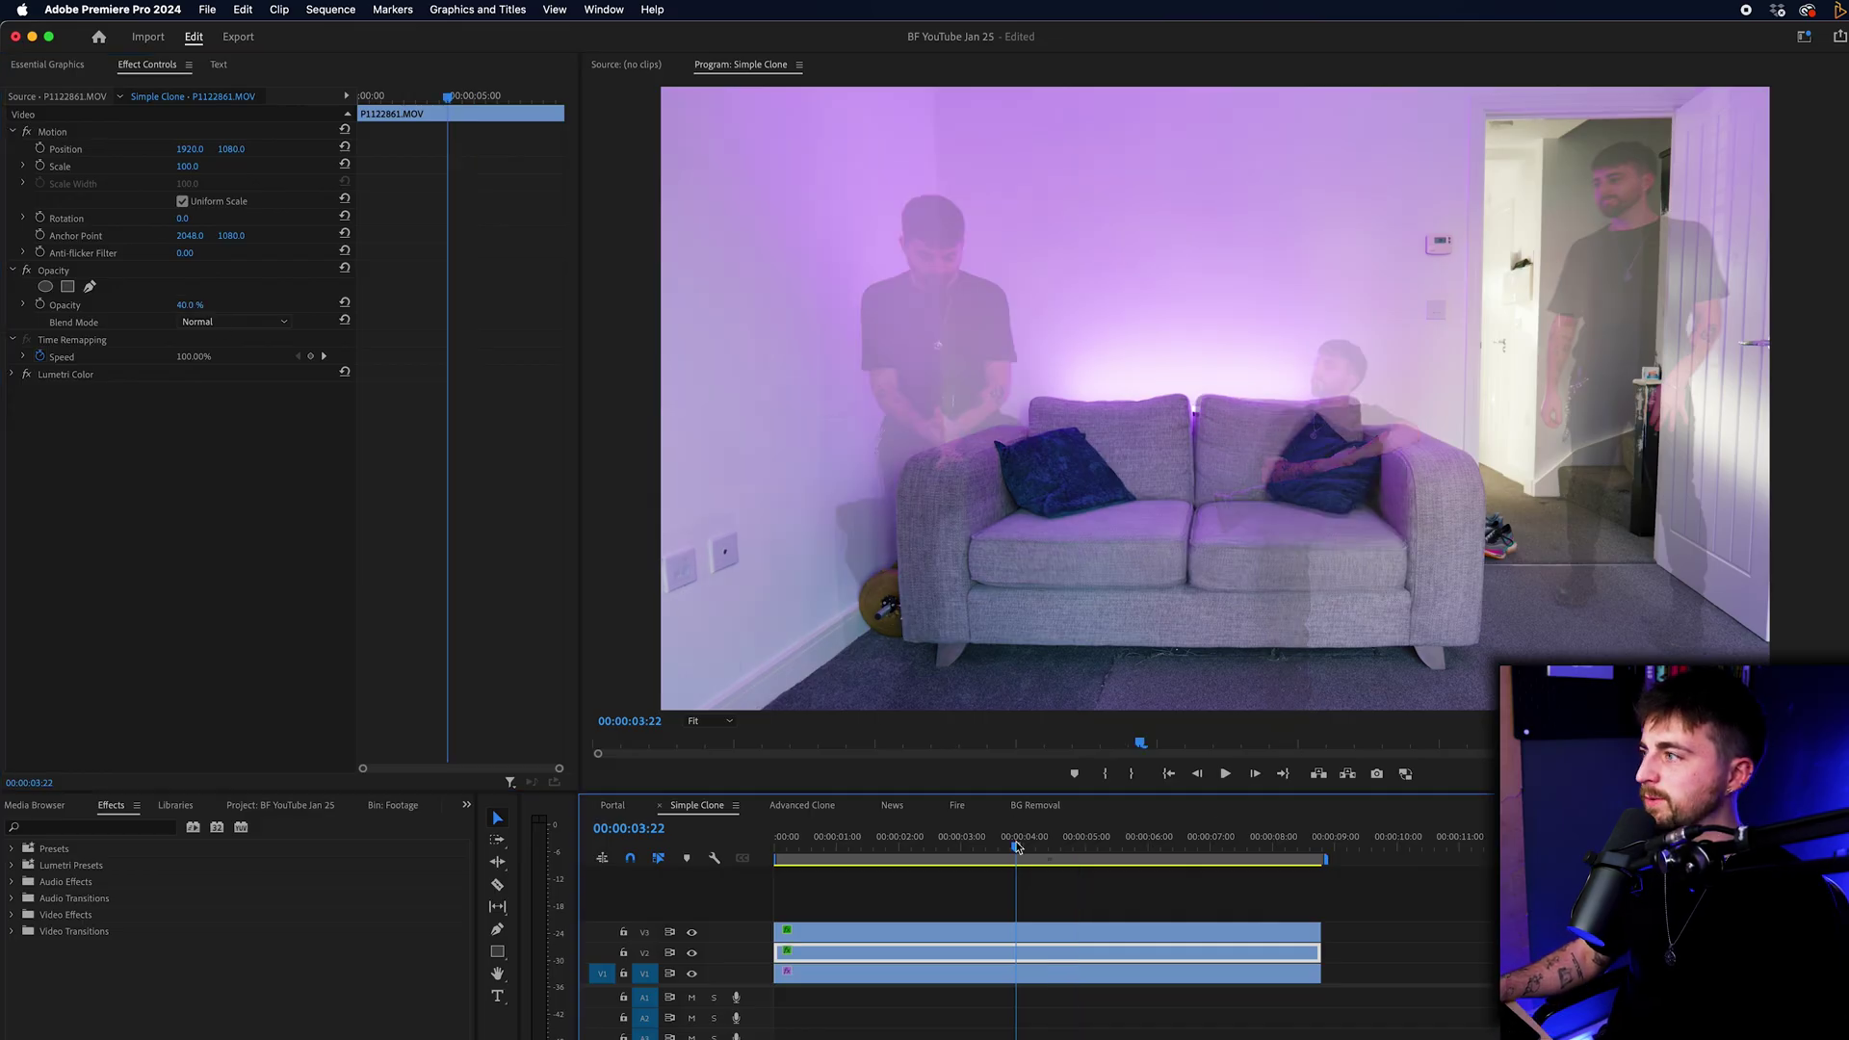
{"action": "key", "text": "space"}
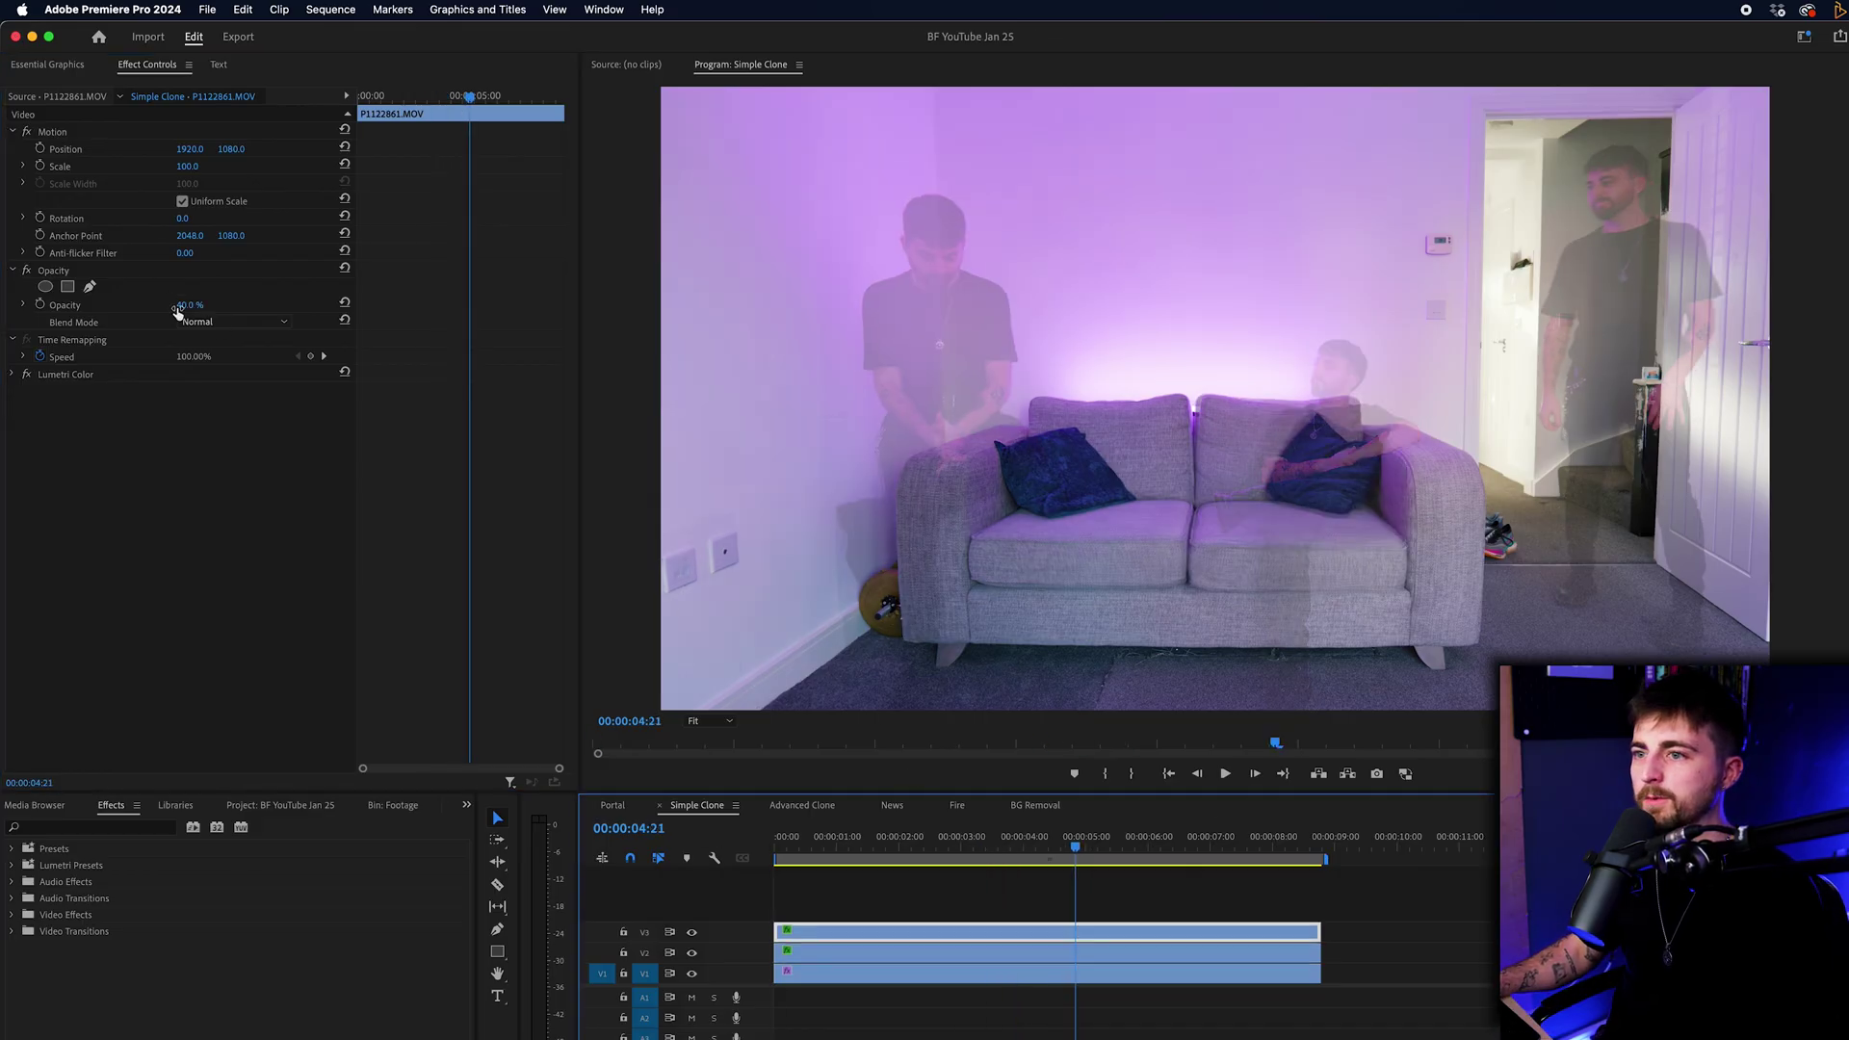
{"action": "left_click_drag", "start_coordinate": [177, 313], "coordinate": [241, 312]}
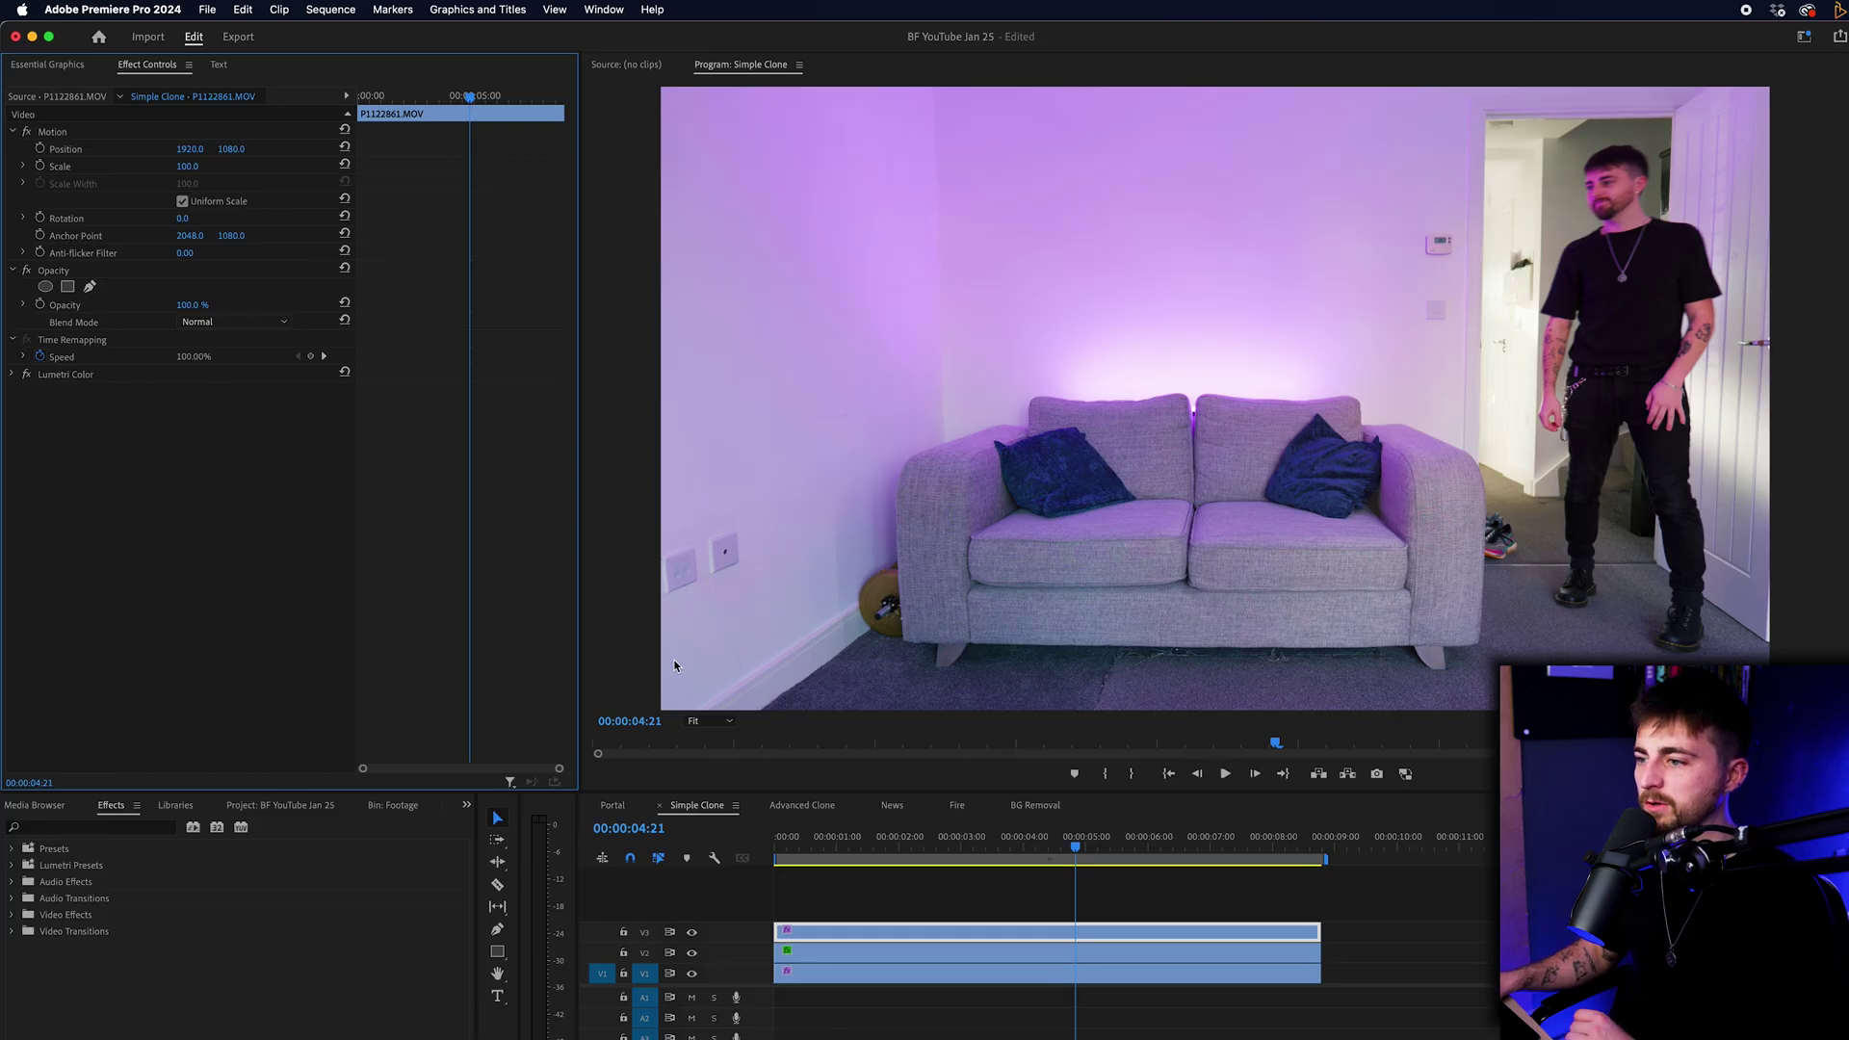
Zoom the Program monitor to 50% and add a pen mask to the top take's Opacity
{"action": "left_click", "coordinate": [710, 720]}
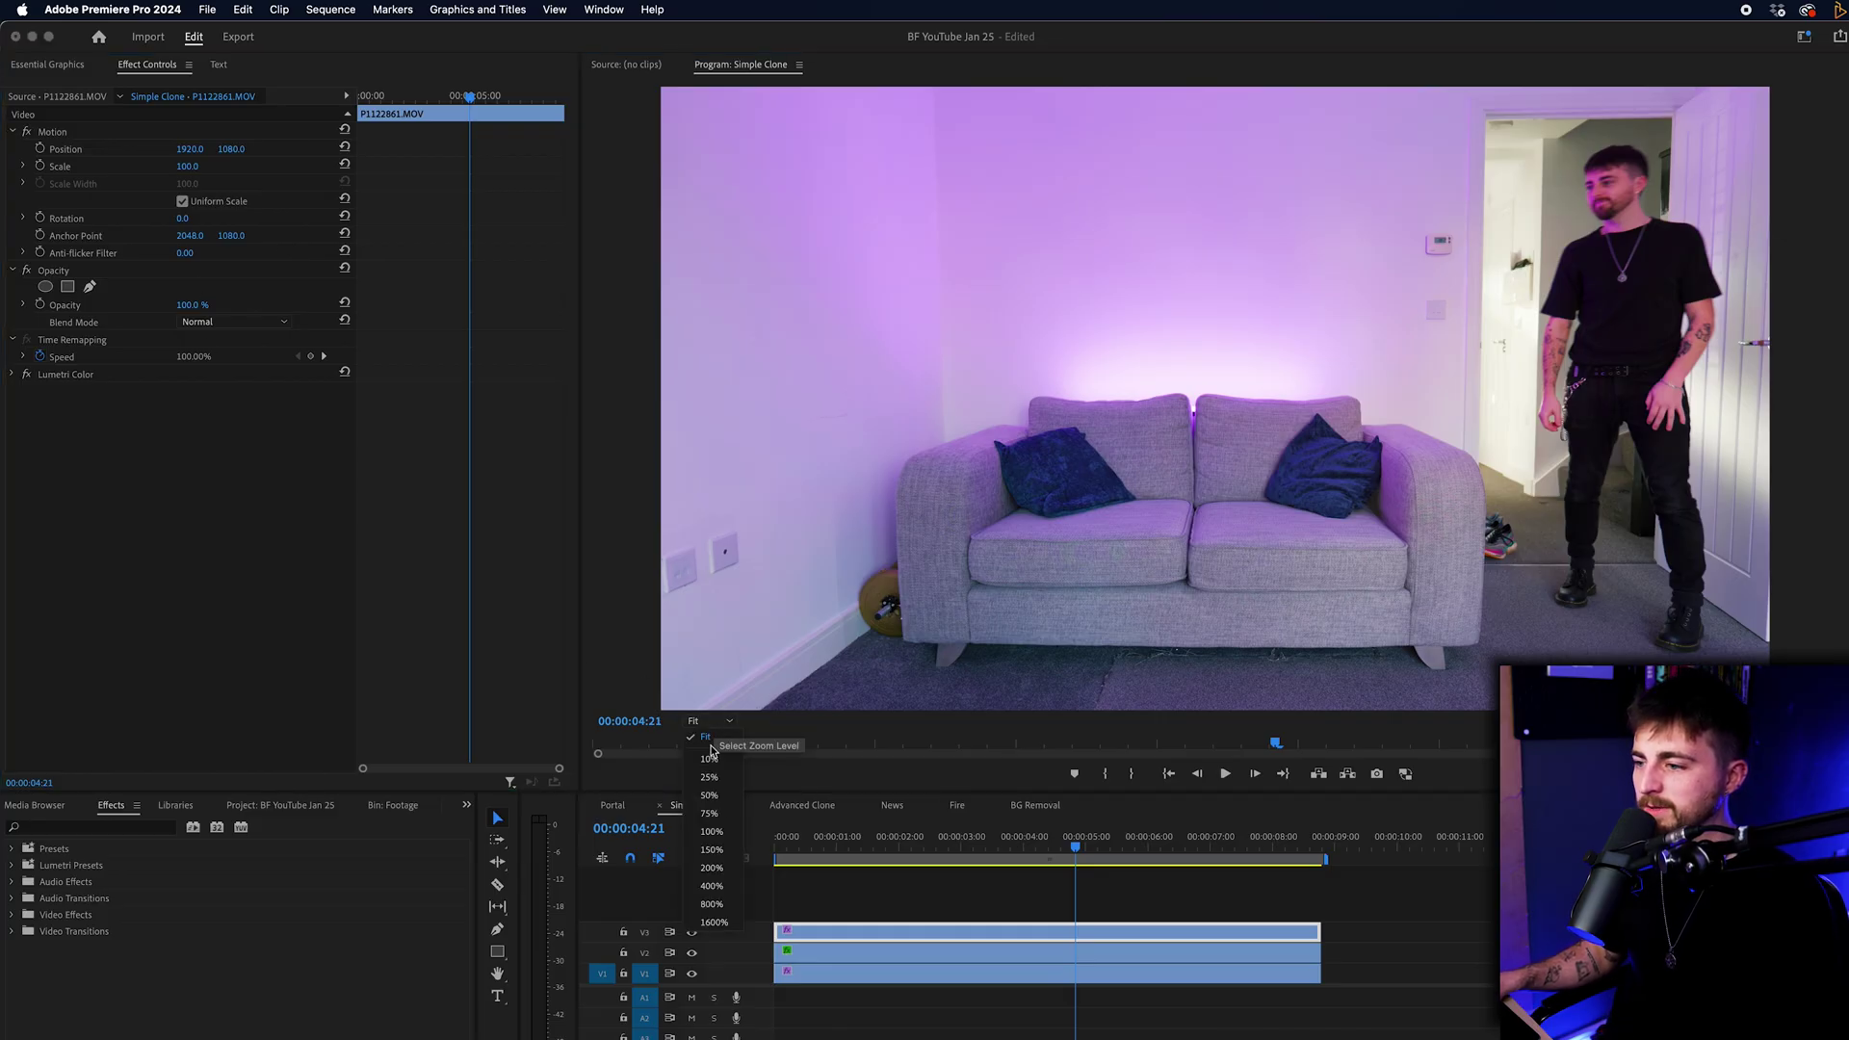
{"action": "left_click", "coordinate": [724, 798]}
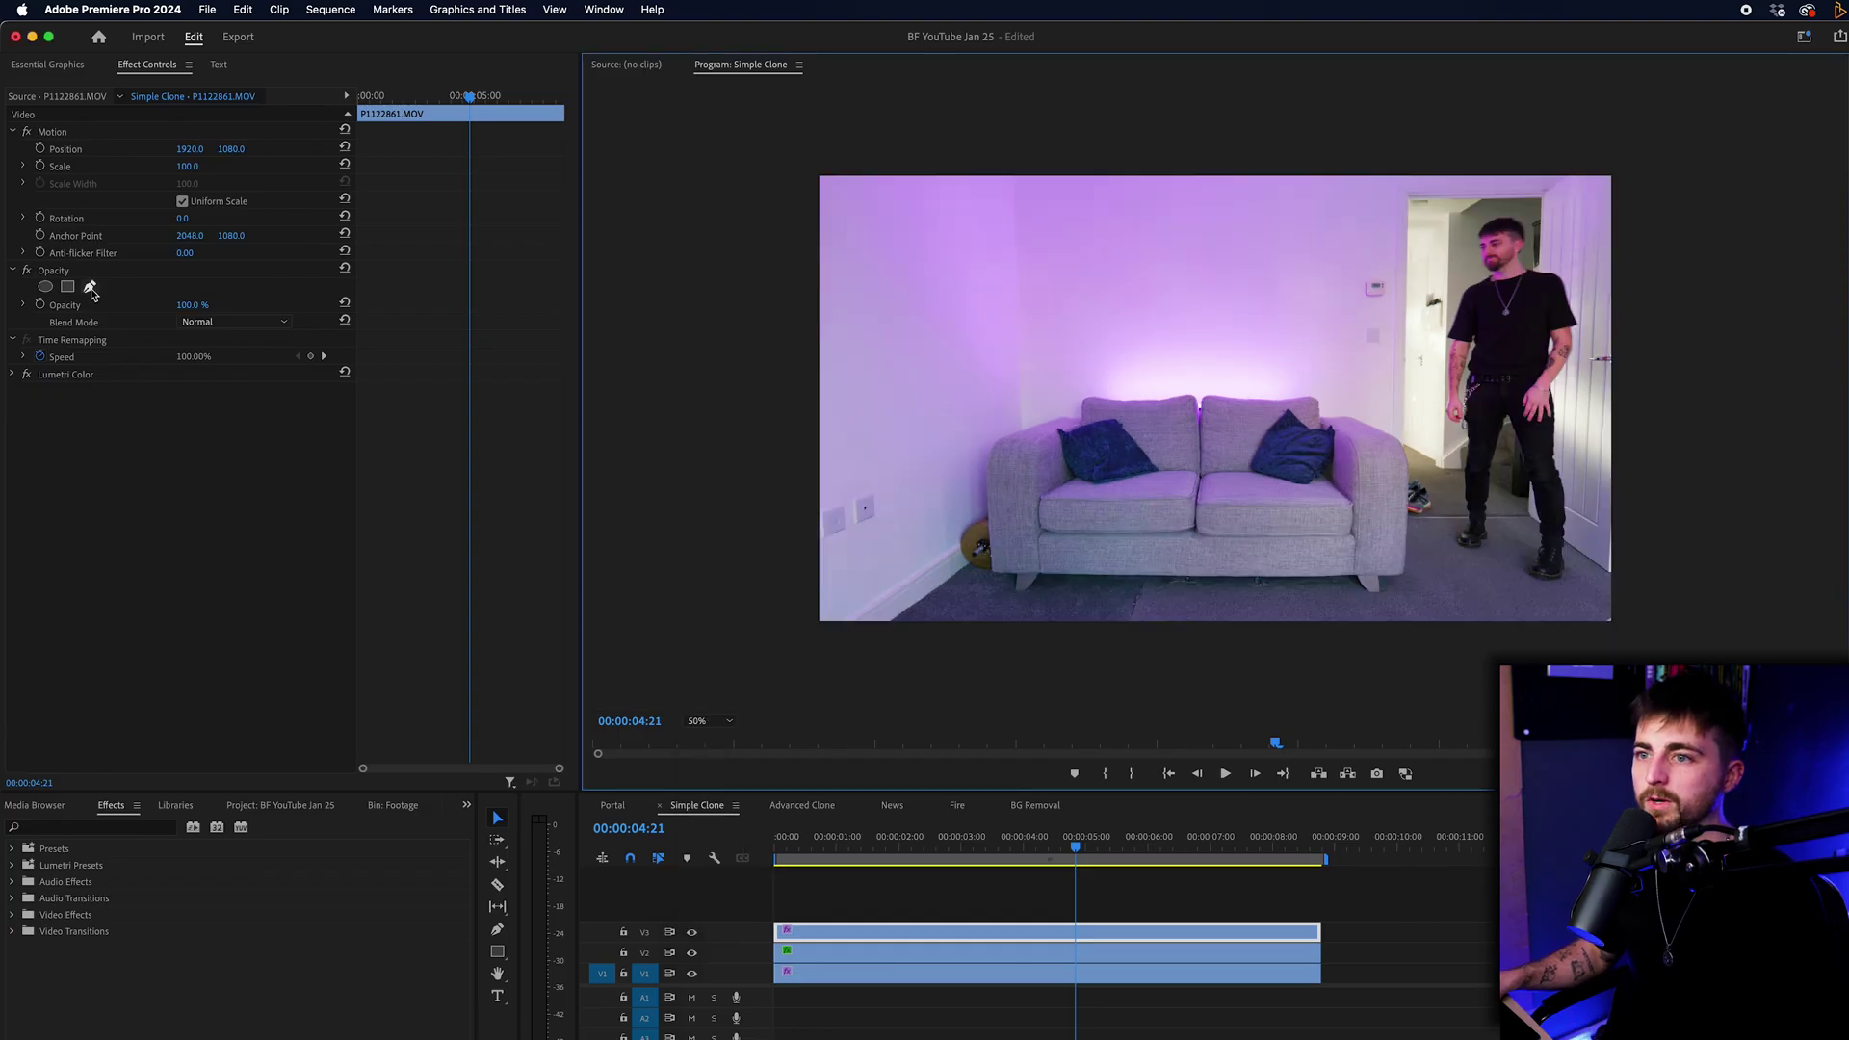
{"action": "left_click", "coordinate": [58, 271]}
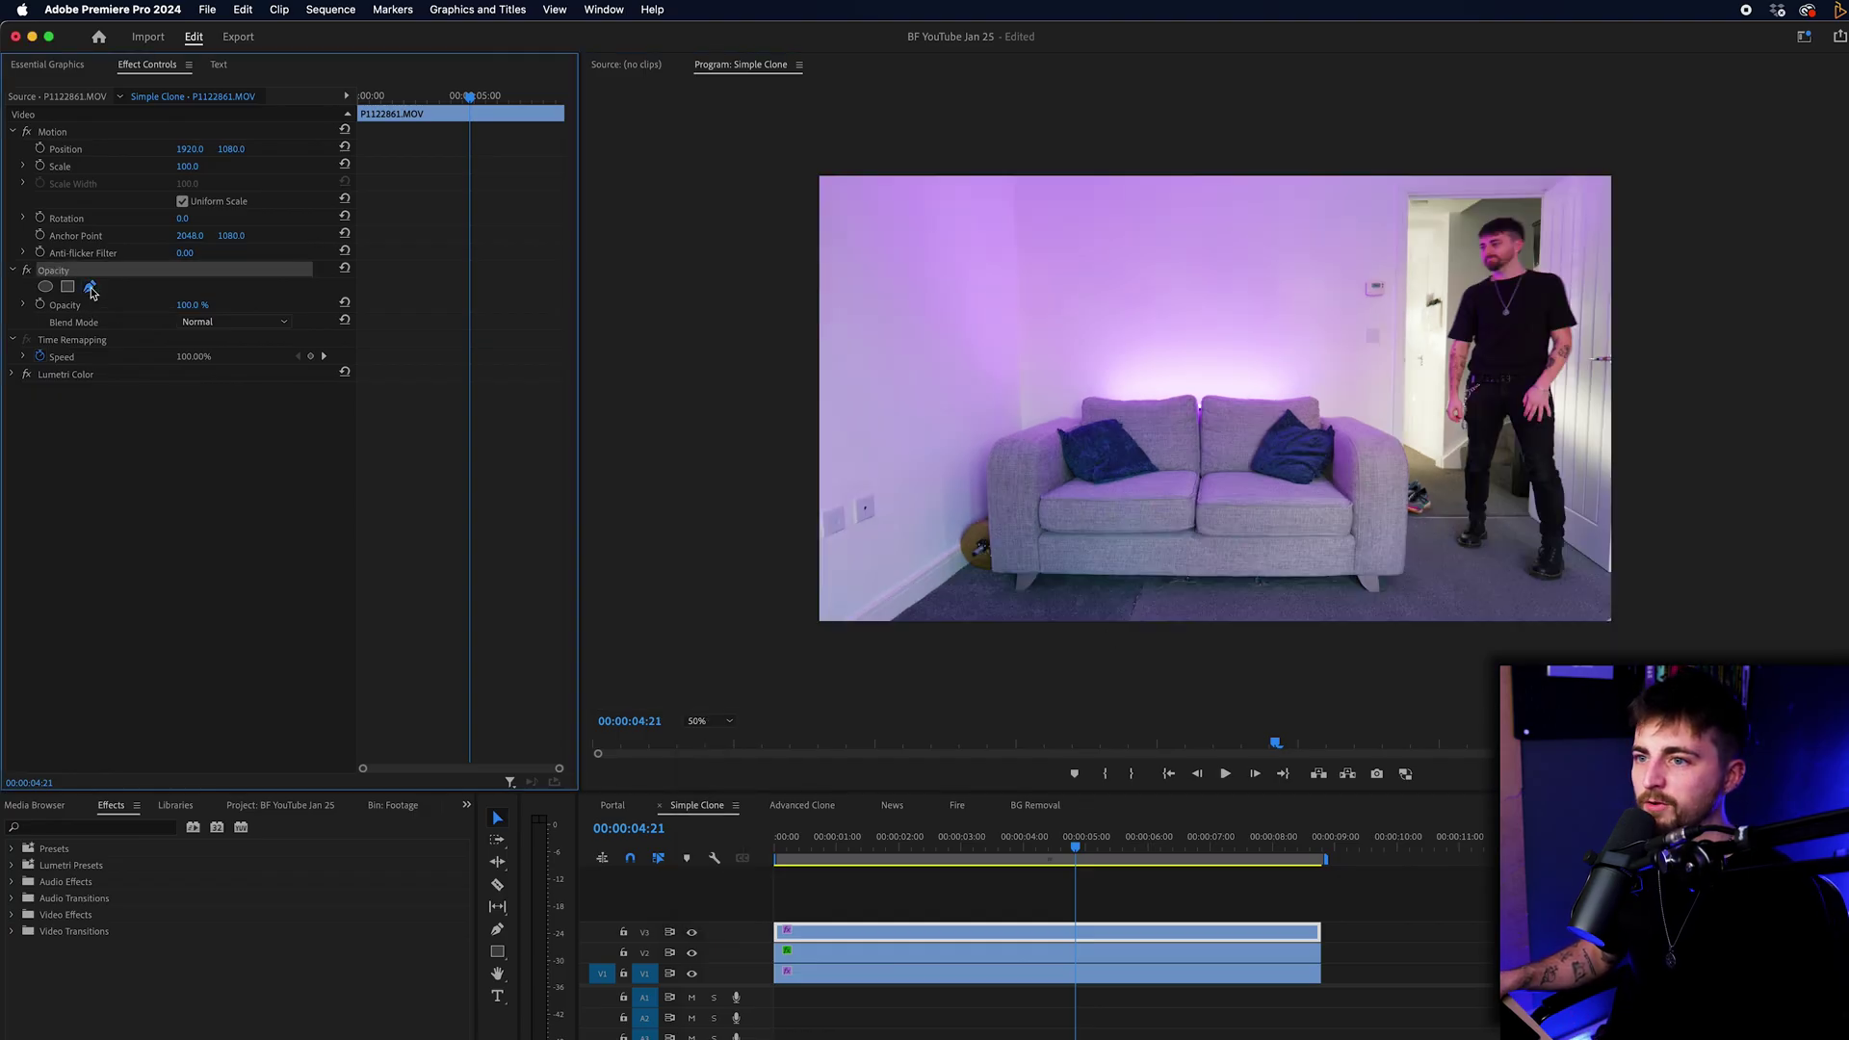
{"action": "left_click", "coordinate": [89, 287]}
Draw a closed mask around the frame's right side, tracing the doorway and sofa's right arm
{"action": "left_click", "coordinate": [1315, 164]}
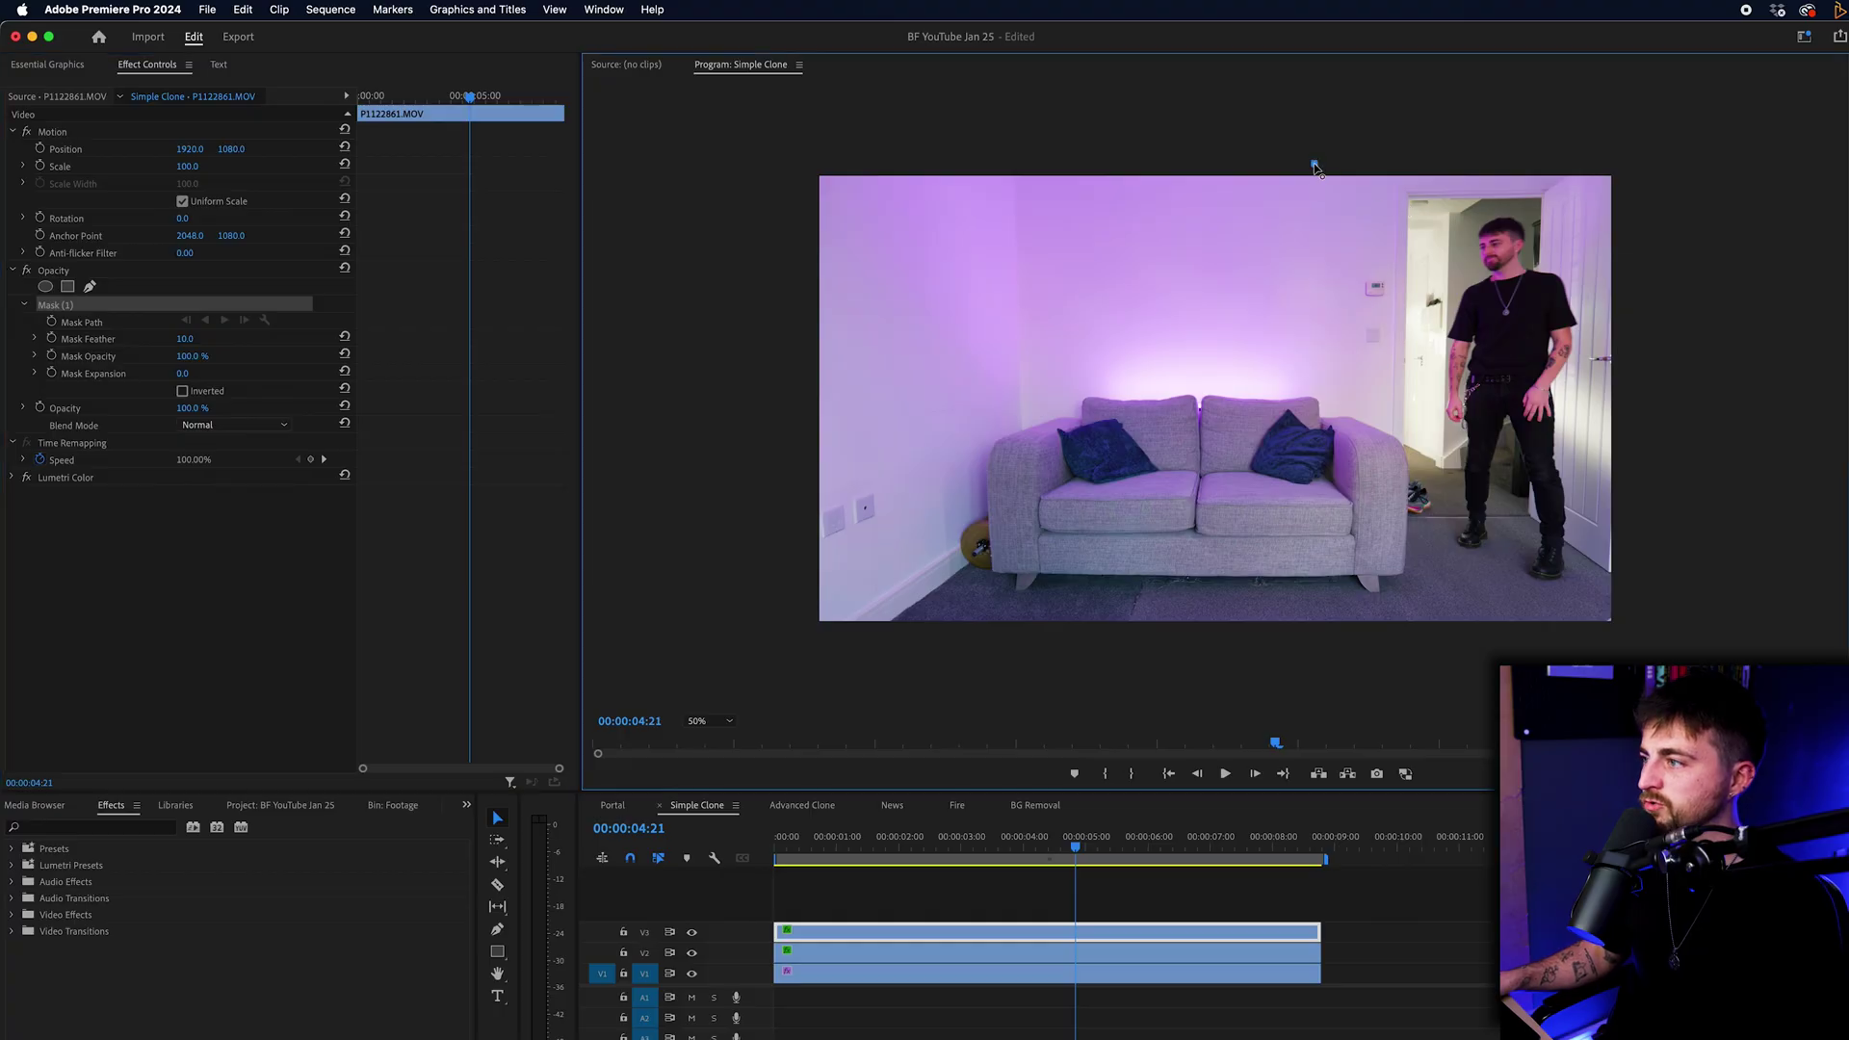
{"action": "left_click", "coordinate": [1333, 335]}
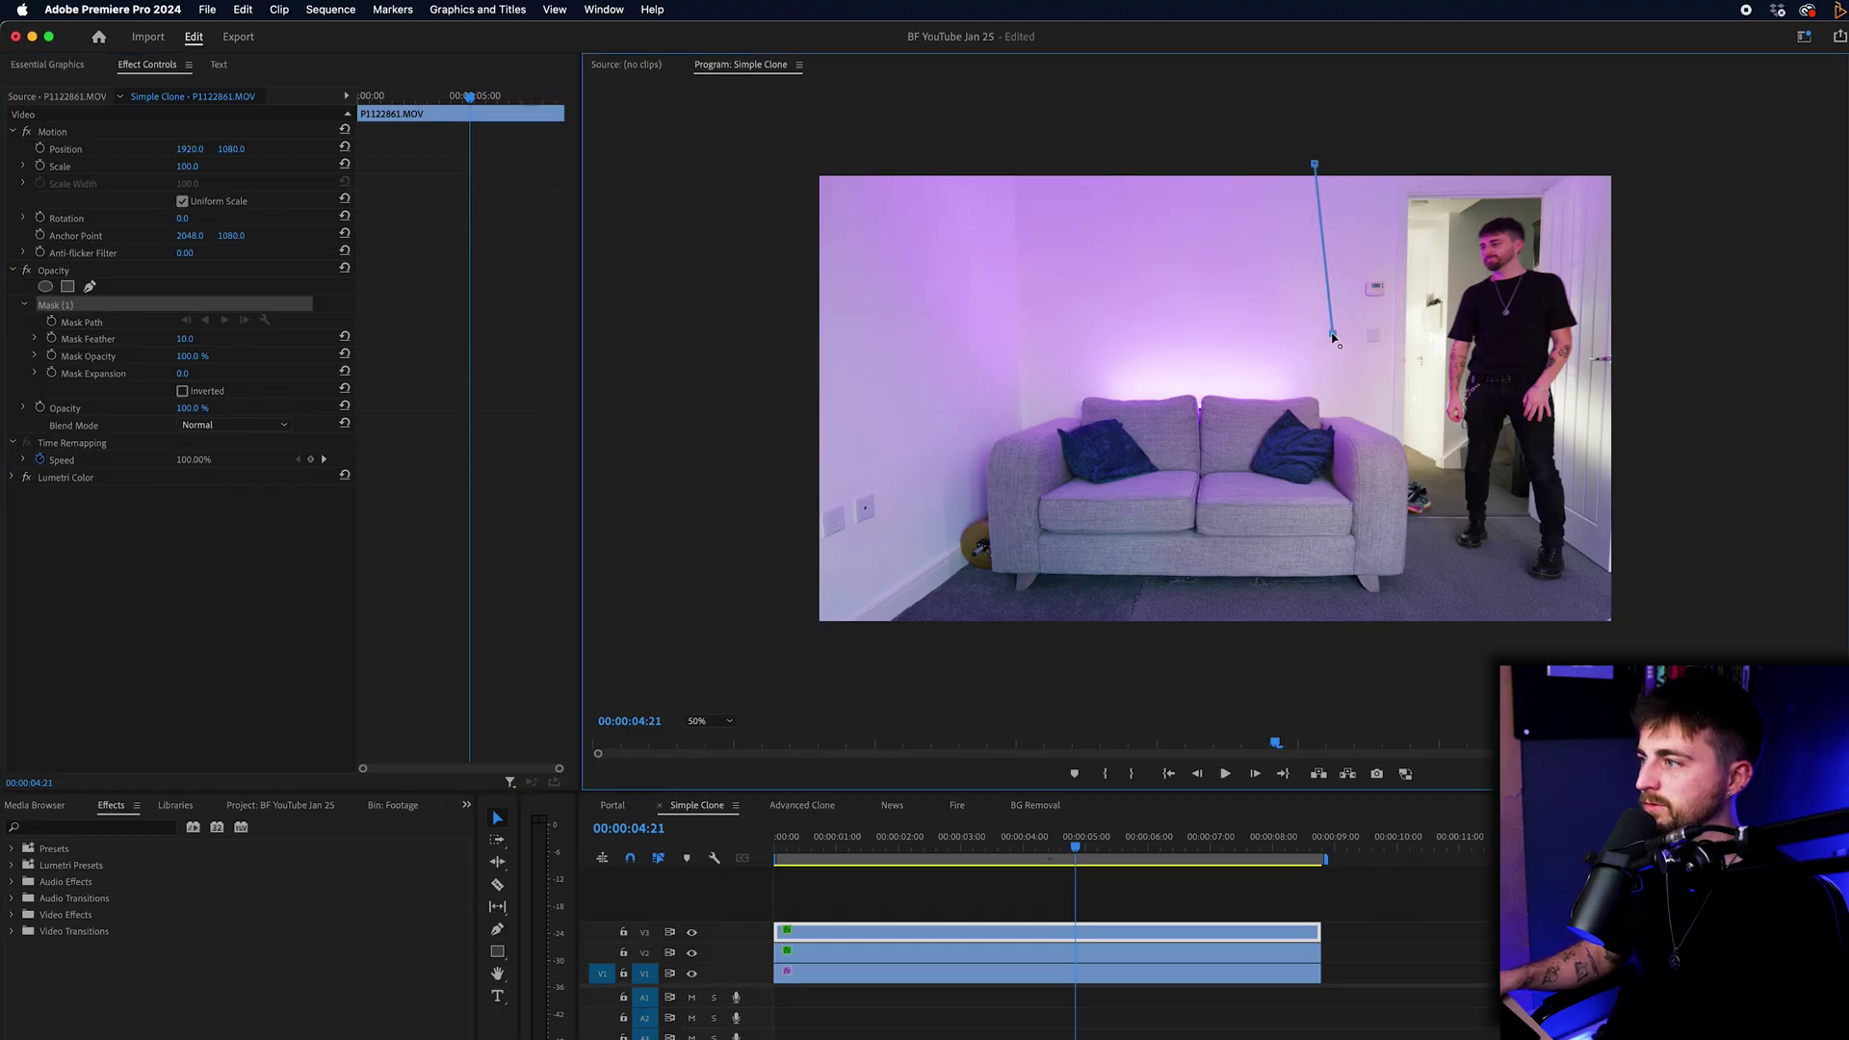
{"action": "left_click", "coordinate": [1378, 429]}
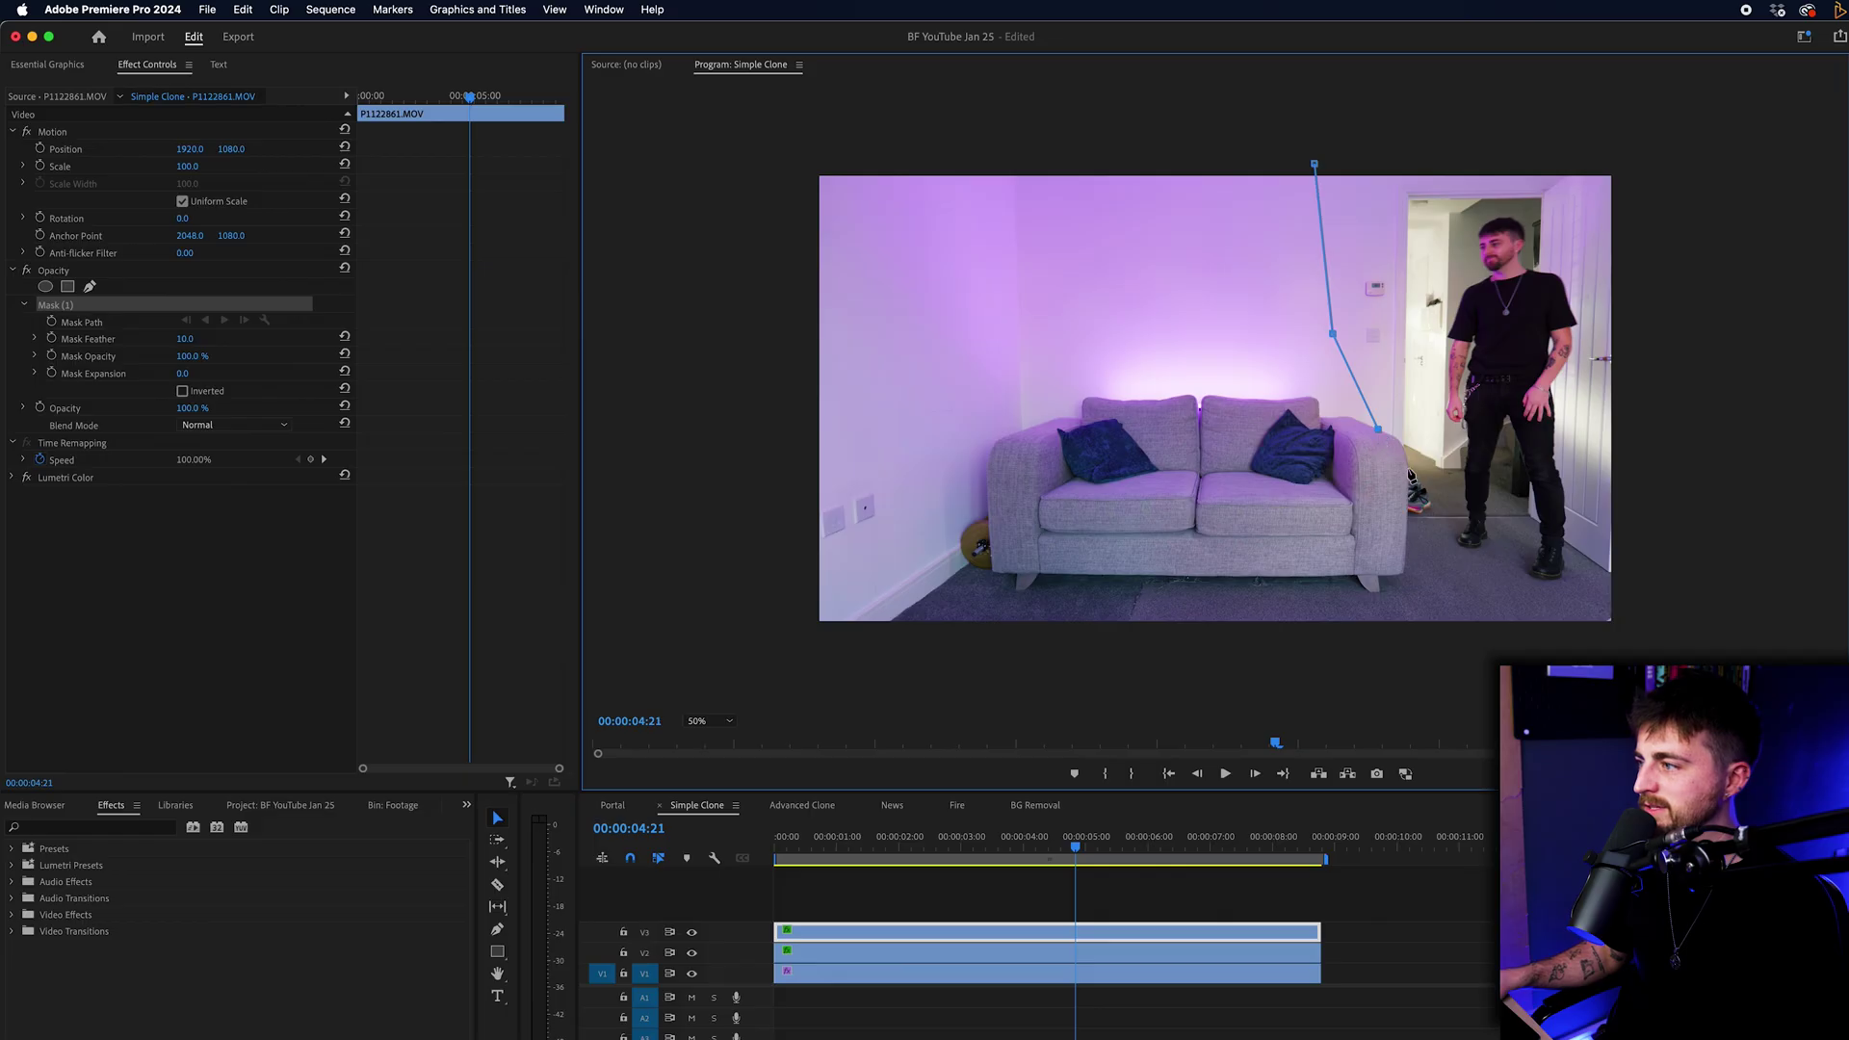
{"action": "left_click", "coordinate": [1397, 561]}
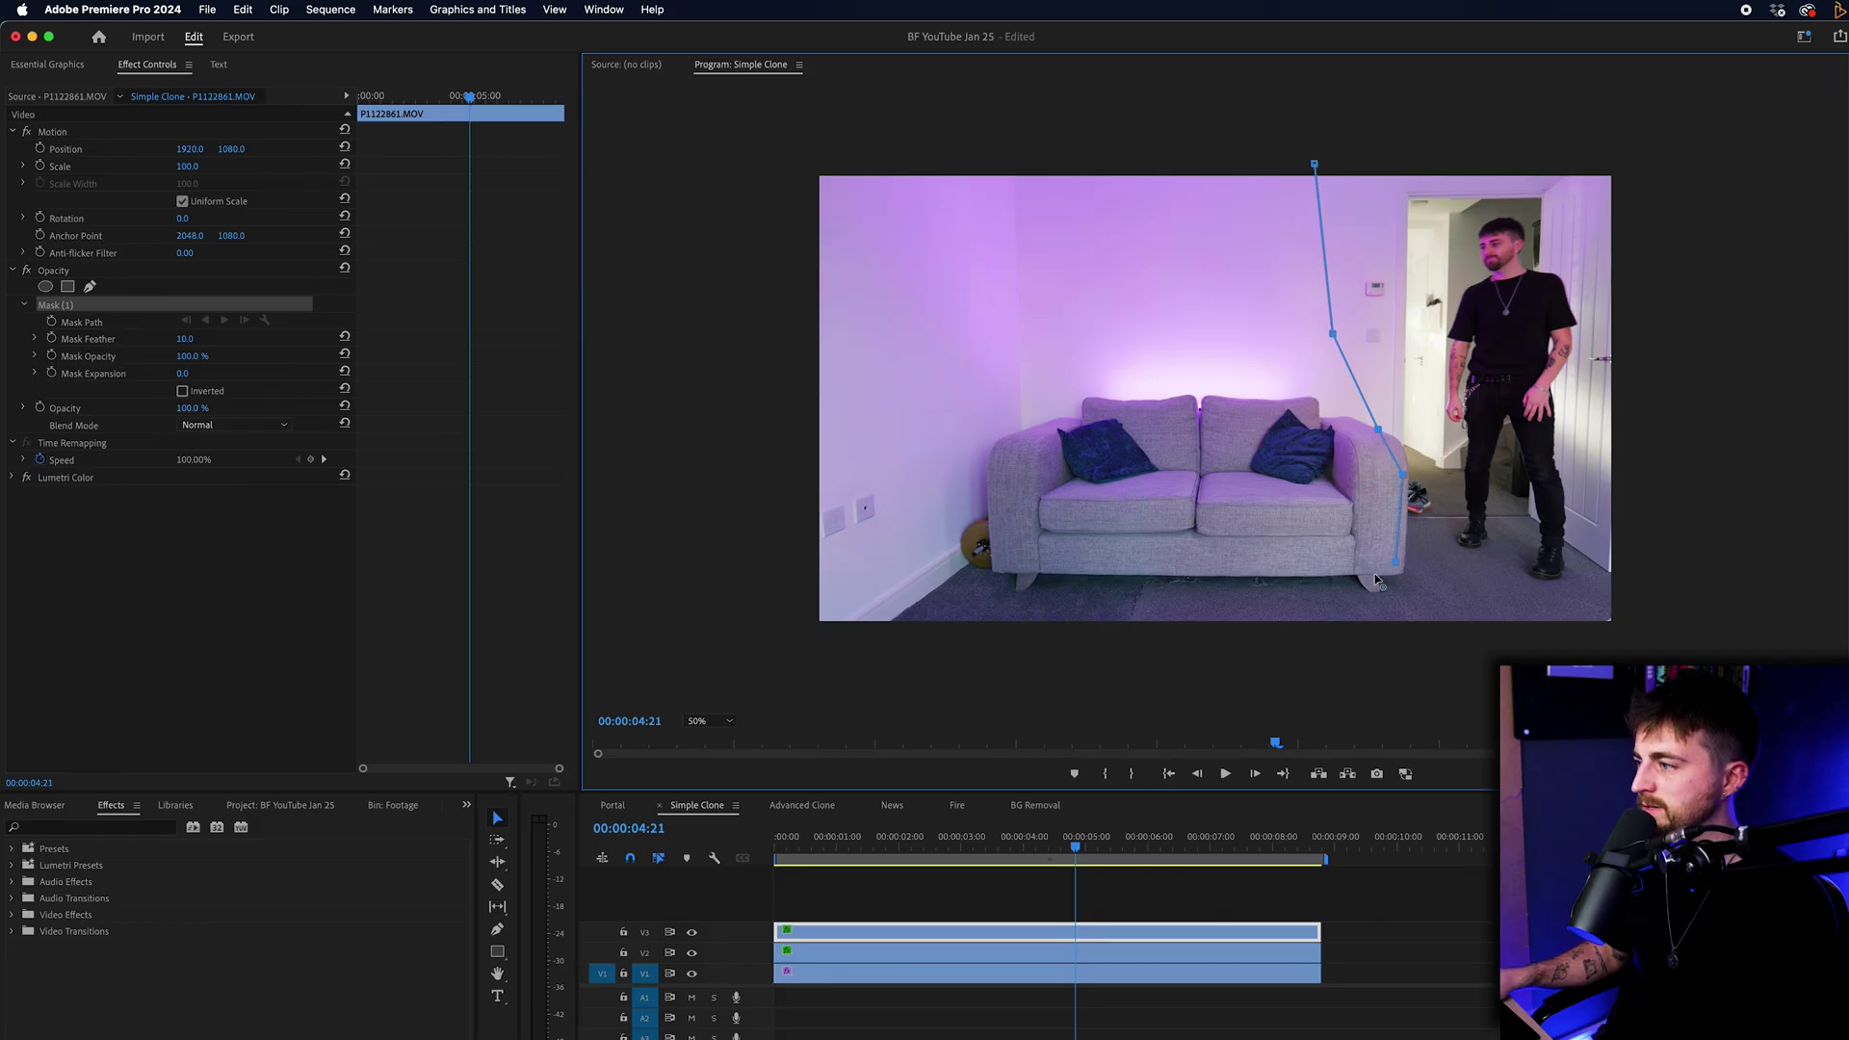
{"action": "left_click", "coordinate": [1389, 638]}
{"action": "left_click", "coordinate": [1716, 647]}
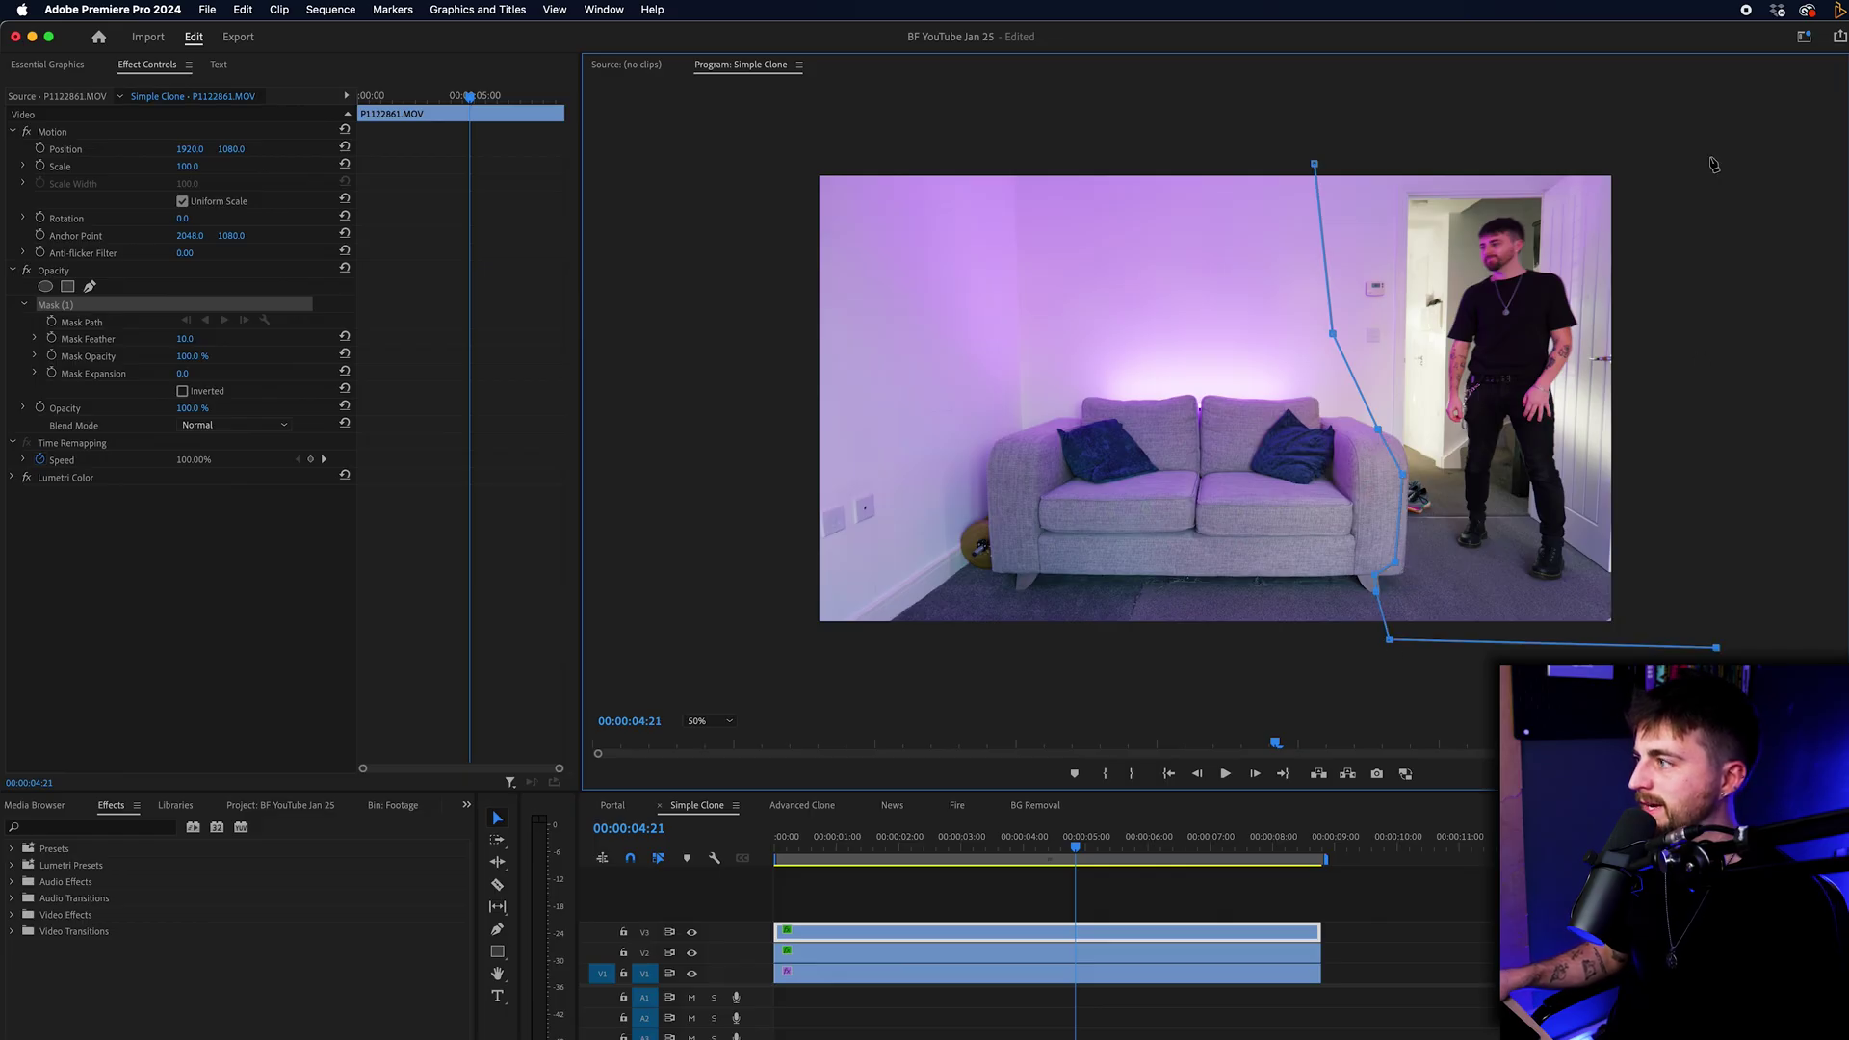
{"action": "left_click", "coordinate": [1724, 105]}
{"action": "left_click", "coordinate": [1315, 165]}
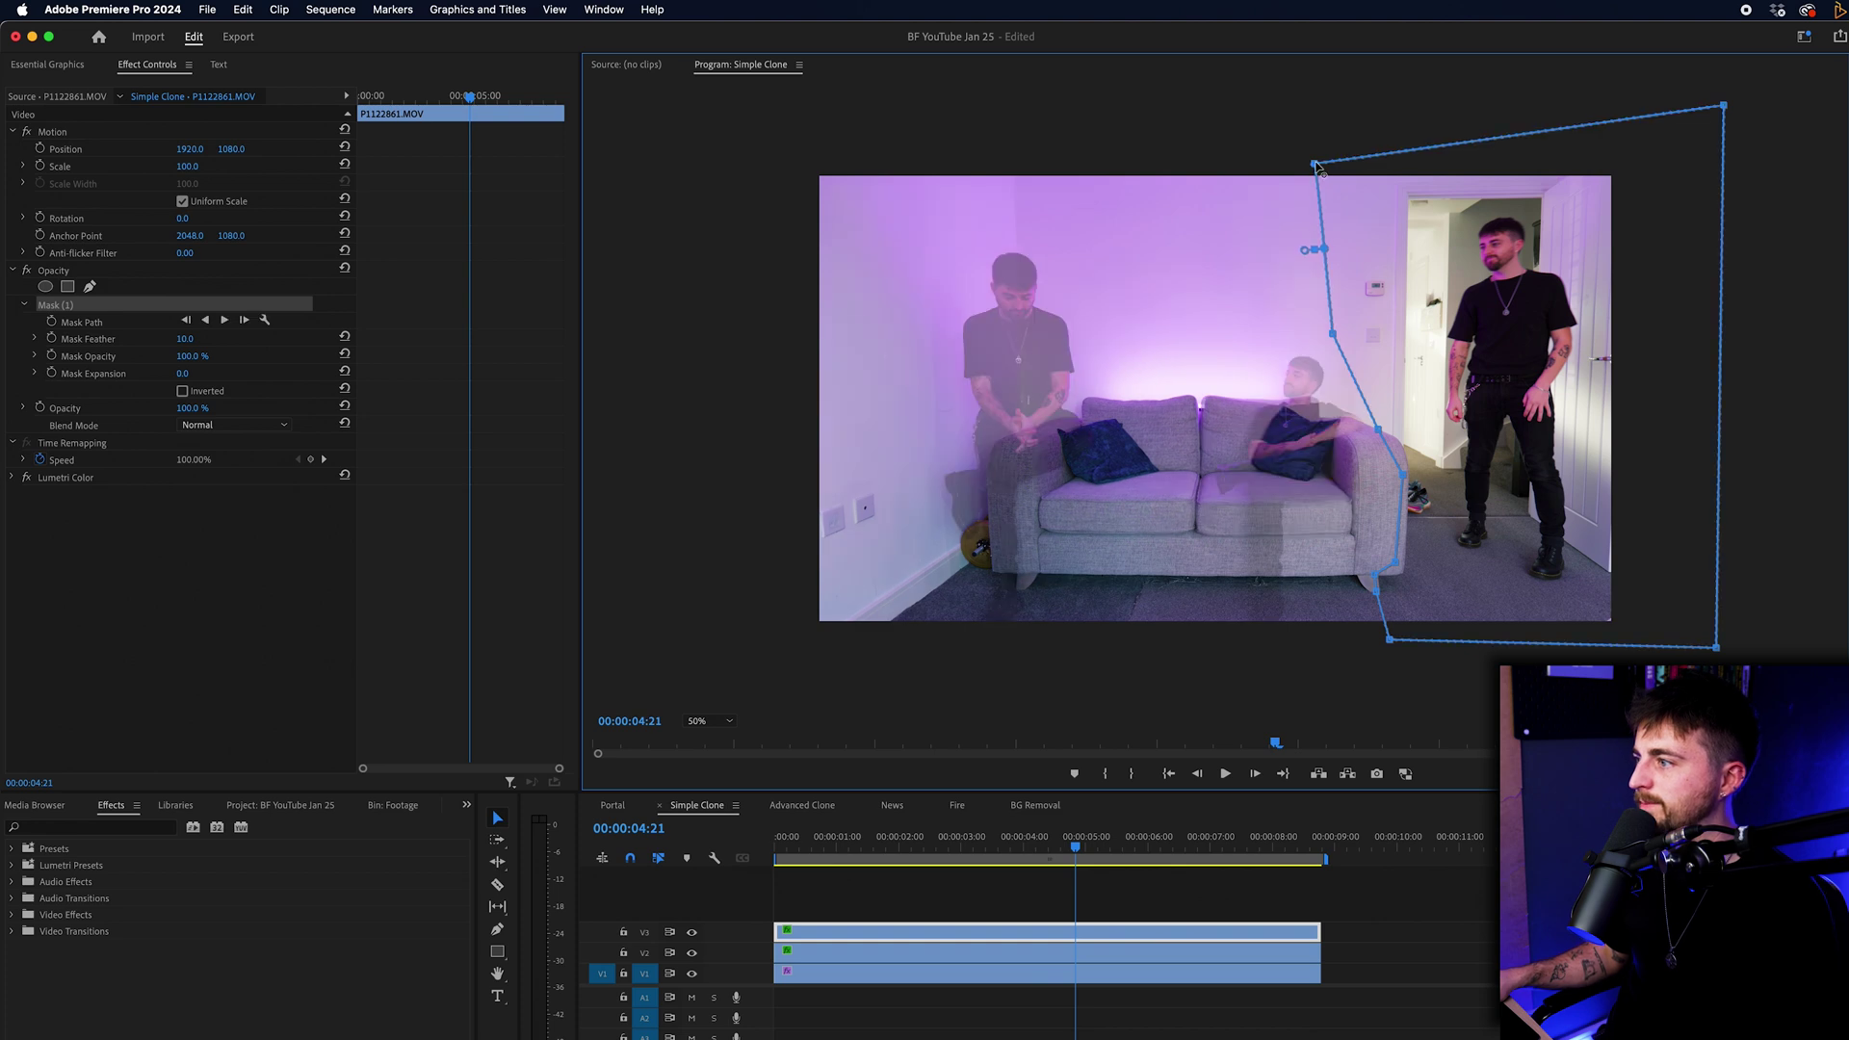
At 200% zoom, move and add mask vertices along the sofa's right arm, then refit the monitor
{"action": "left_click", "coordinate": [710, 721]}
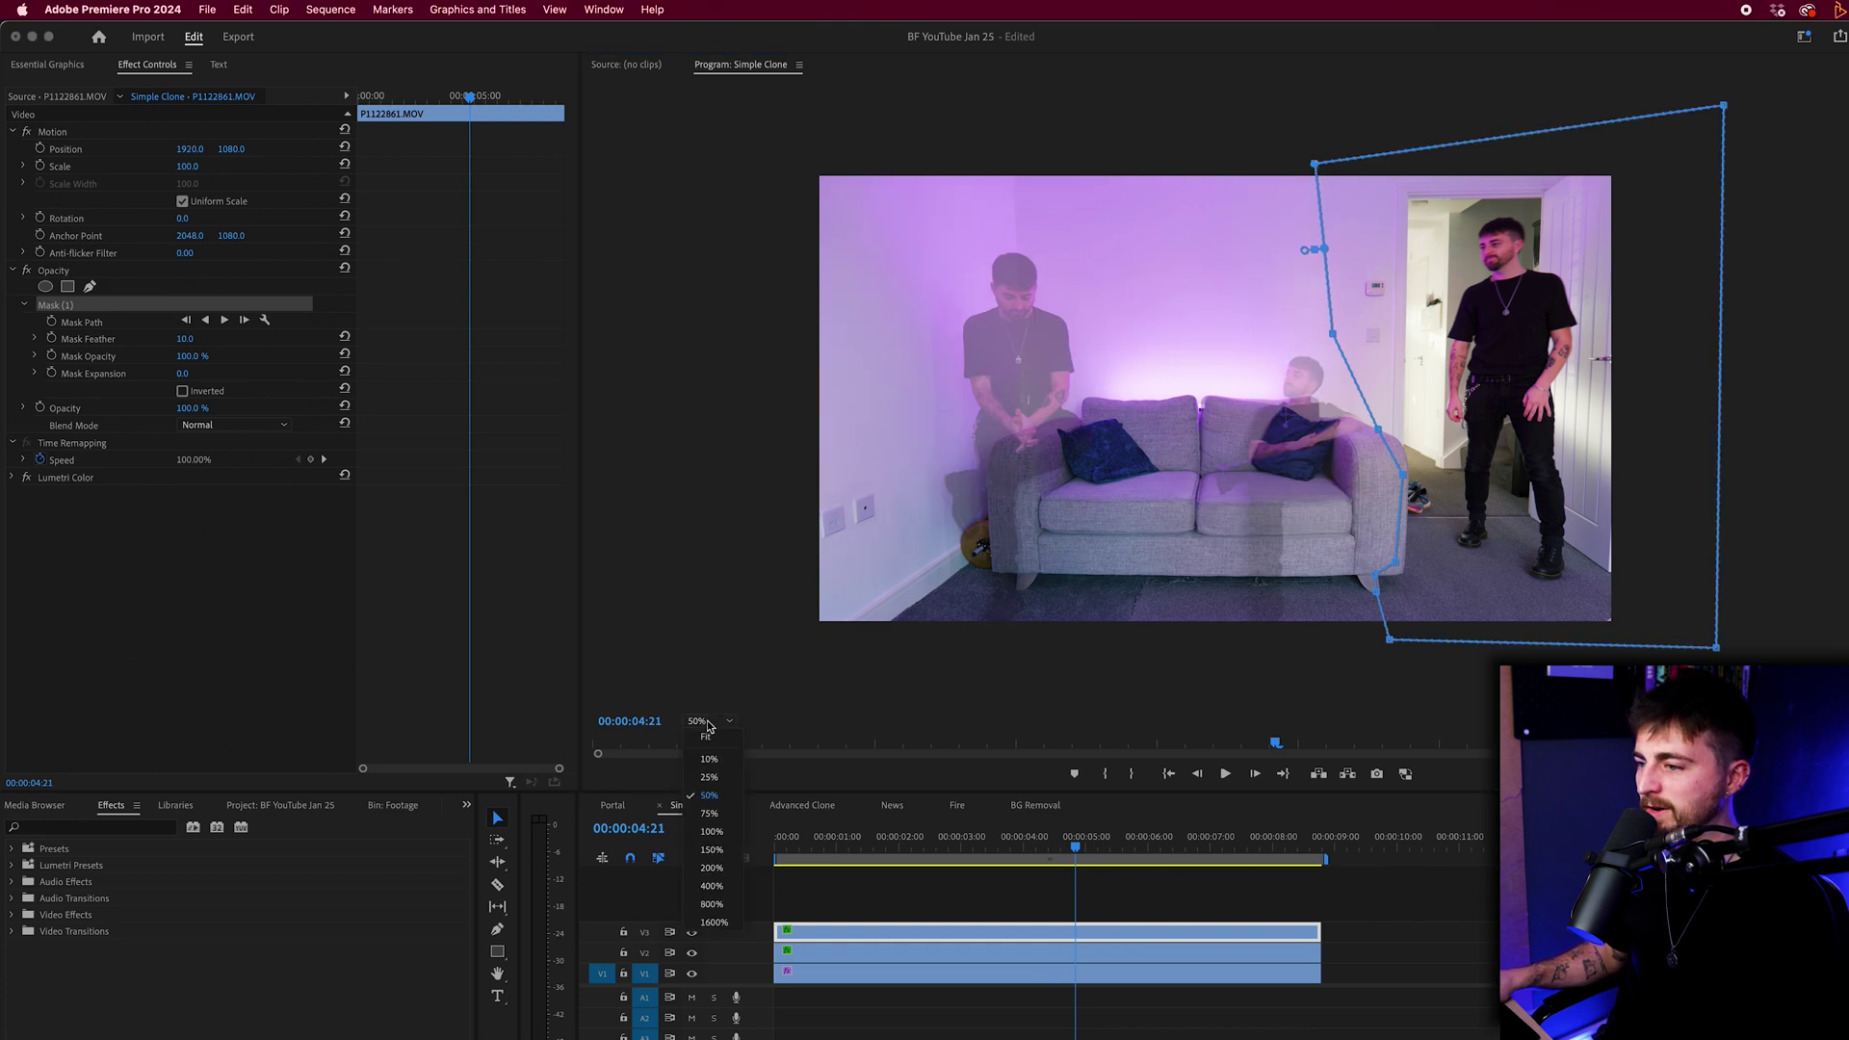
{"action": "left_click", "coordinate": [711, 867]}
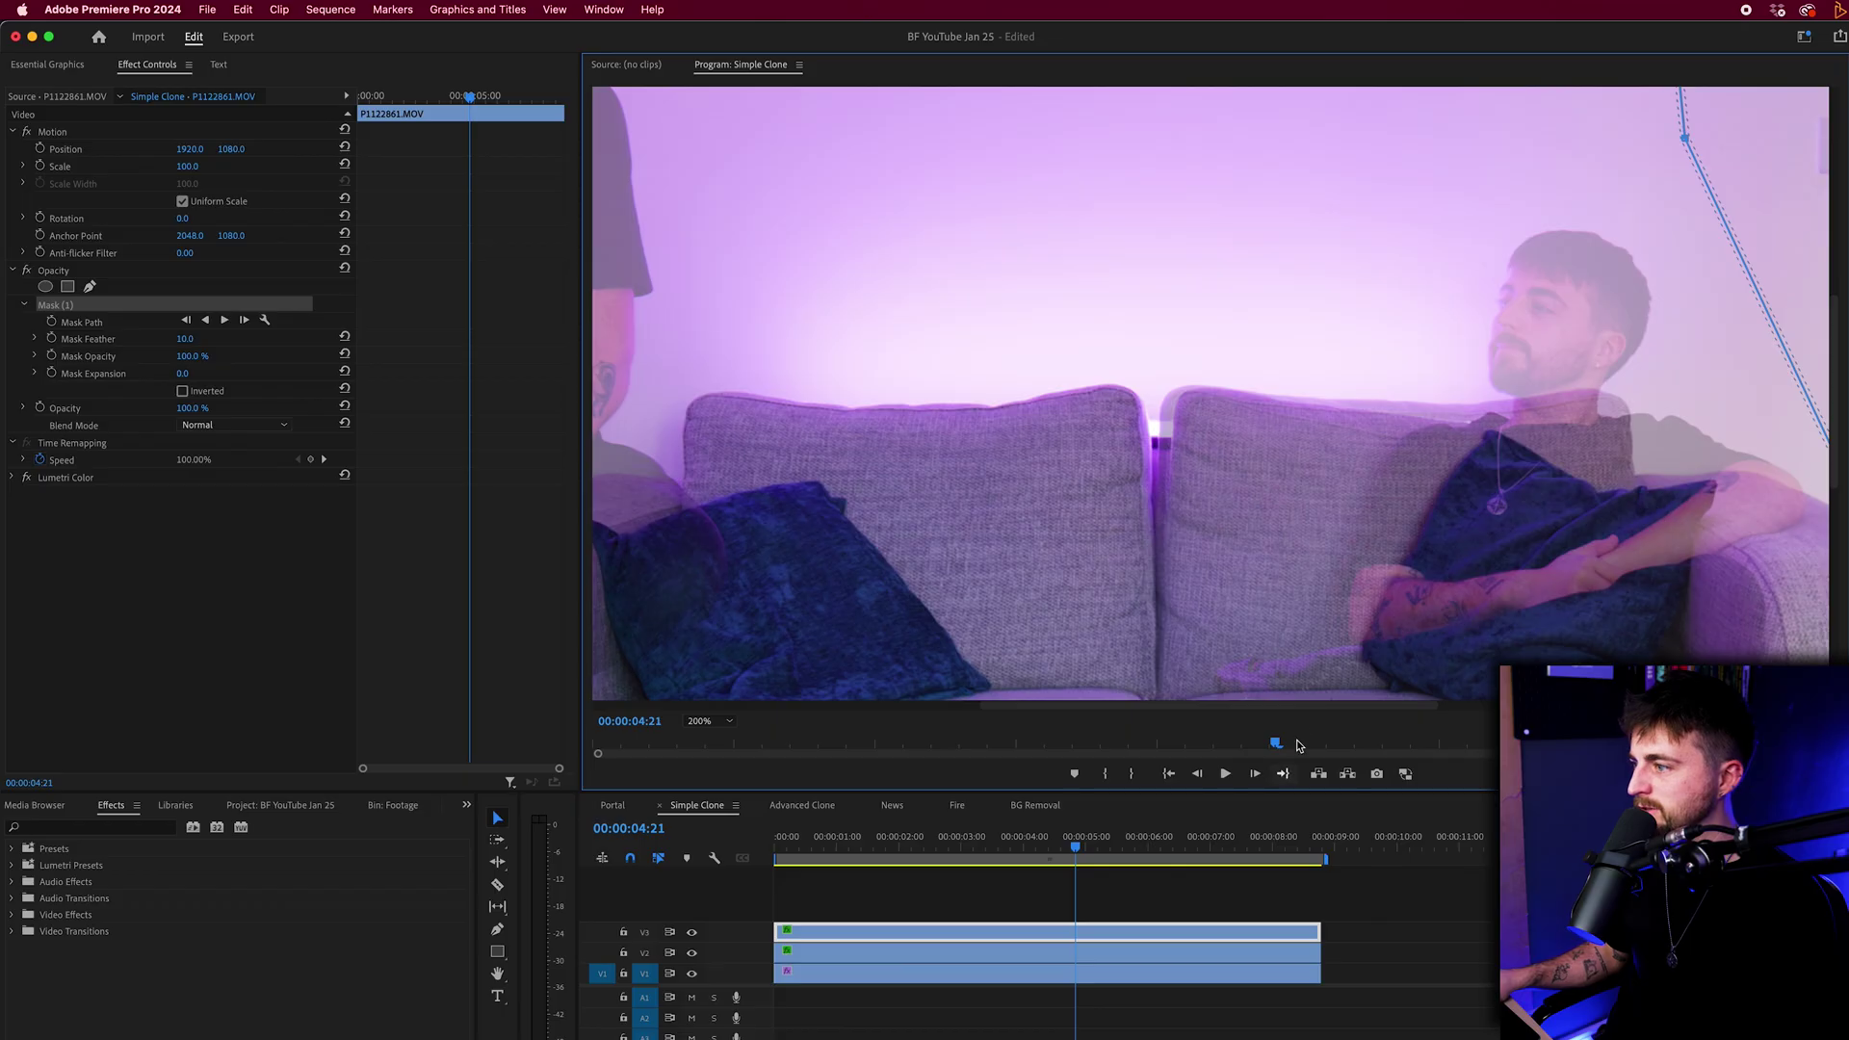
{"action": "left_click_drag", "start_coordinate": [1295, 711], "coordinate": [1445, 710]}
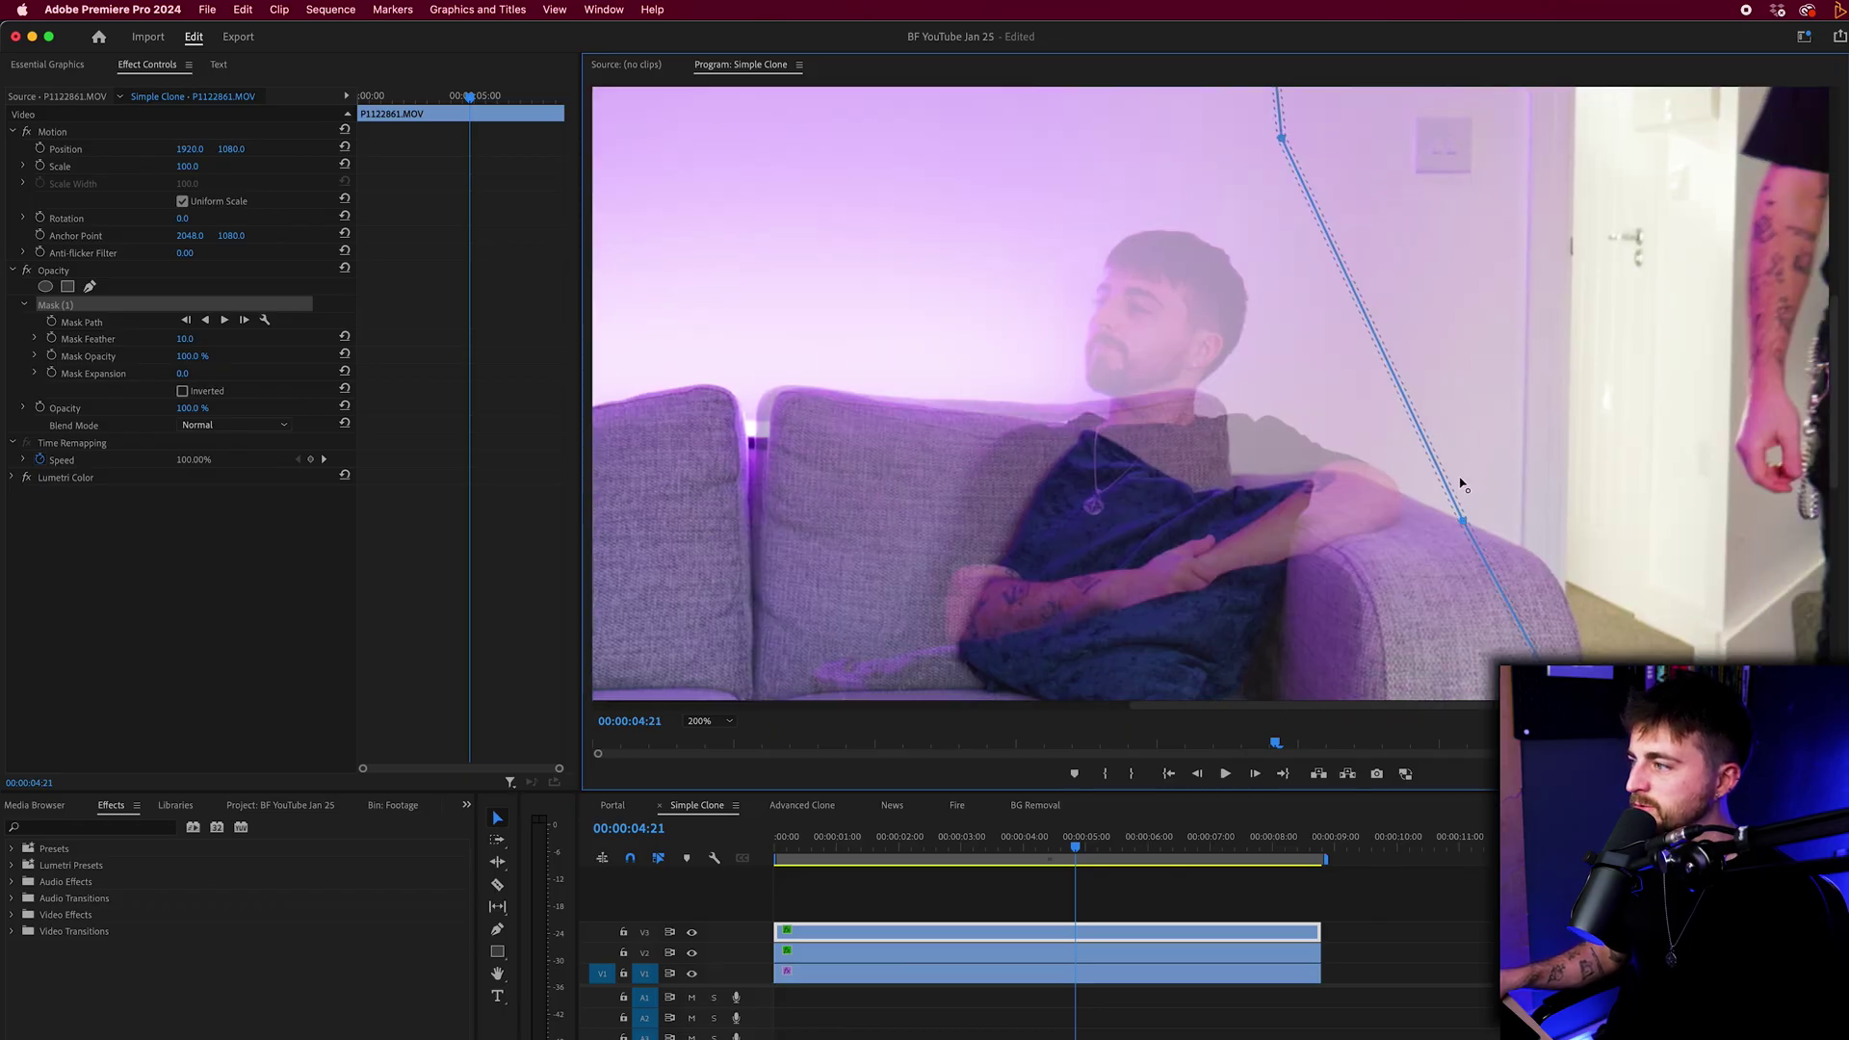
{"action": "left_click_drag", "start_coordinate": [1463, 521], "coordinate": [1460, 436]}
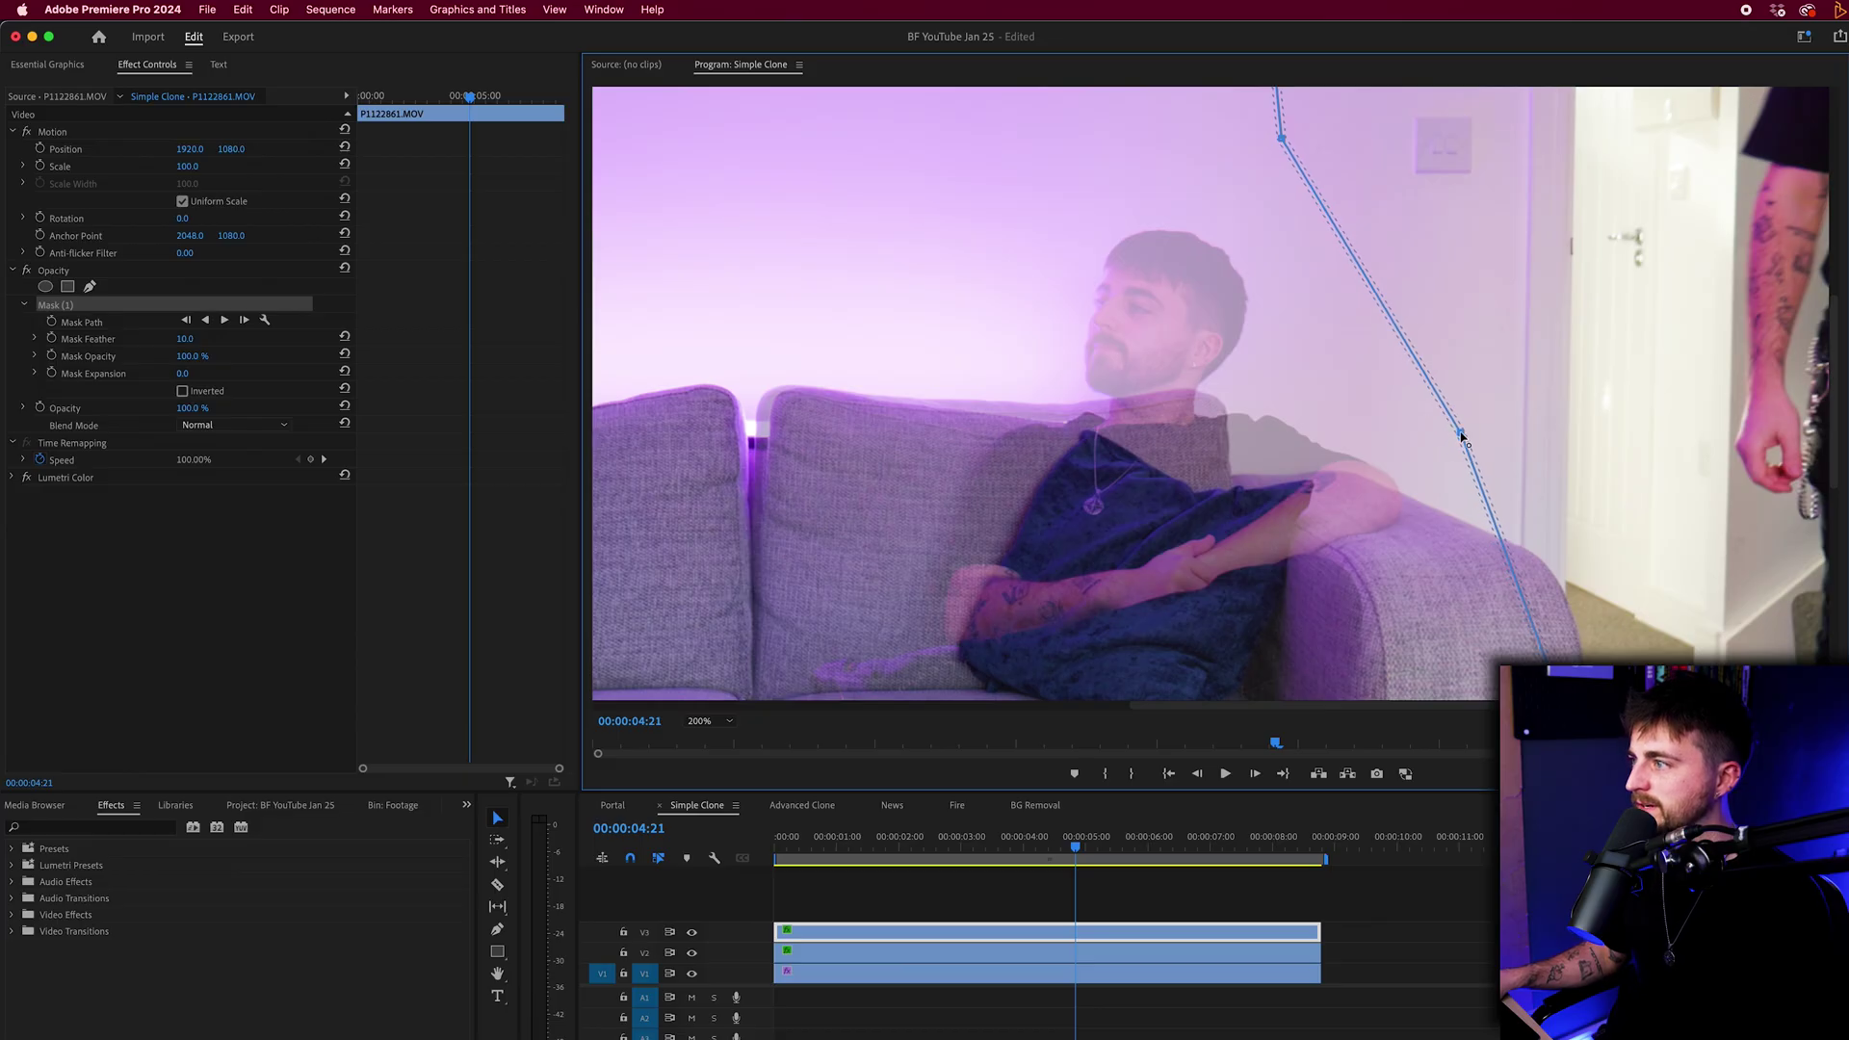
{"action": "left_click_drag", "start_coordinate": [1384, 331], "coordinate": [1351, 335]}
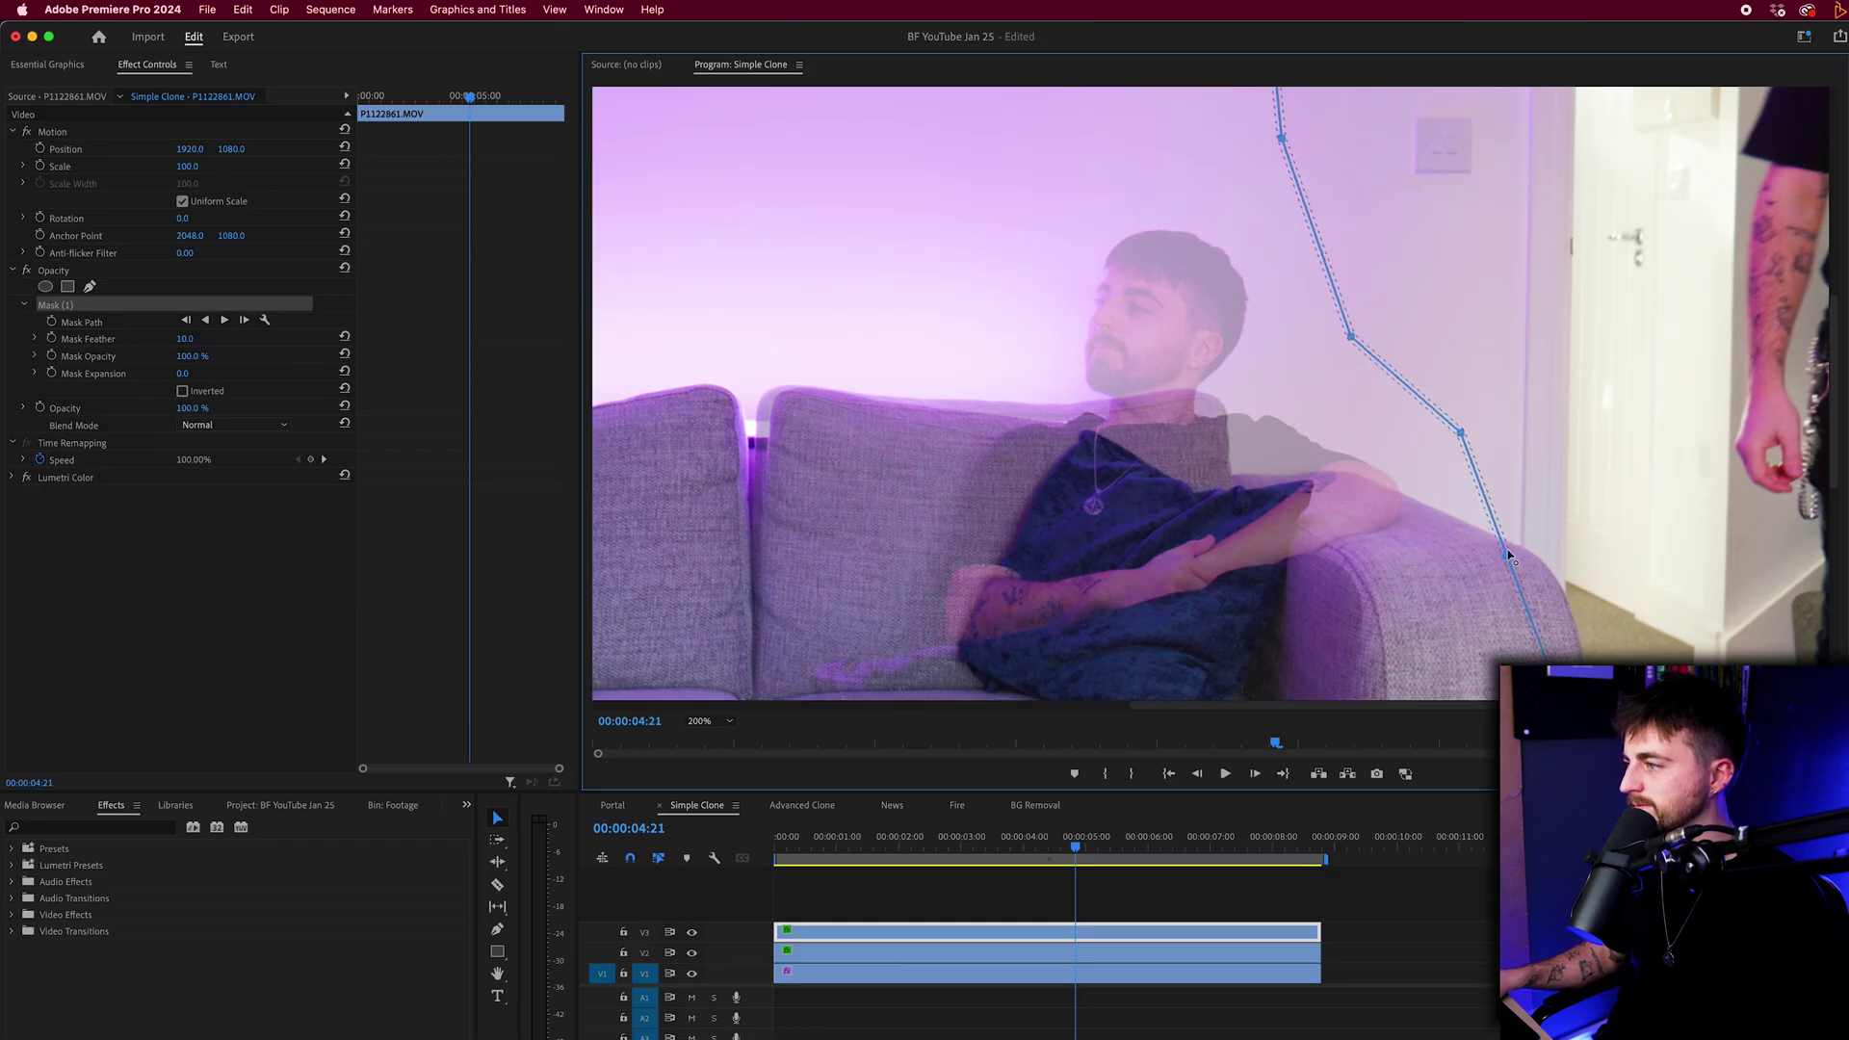
{"action": "left_click_drag", "start_coordinate": [1505, 557], "coordinate": [1493, 613]}
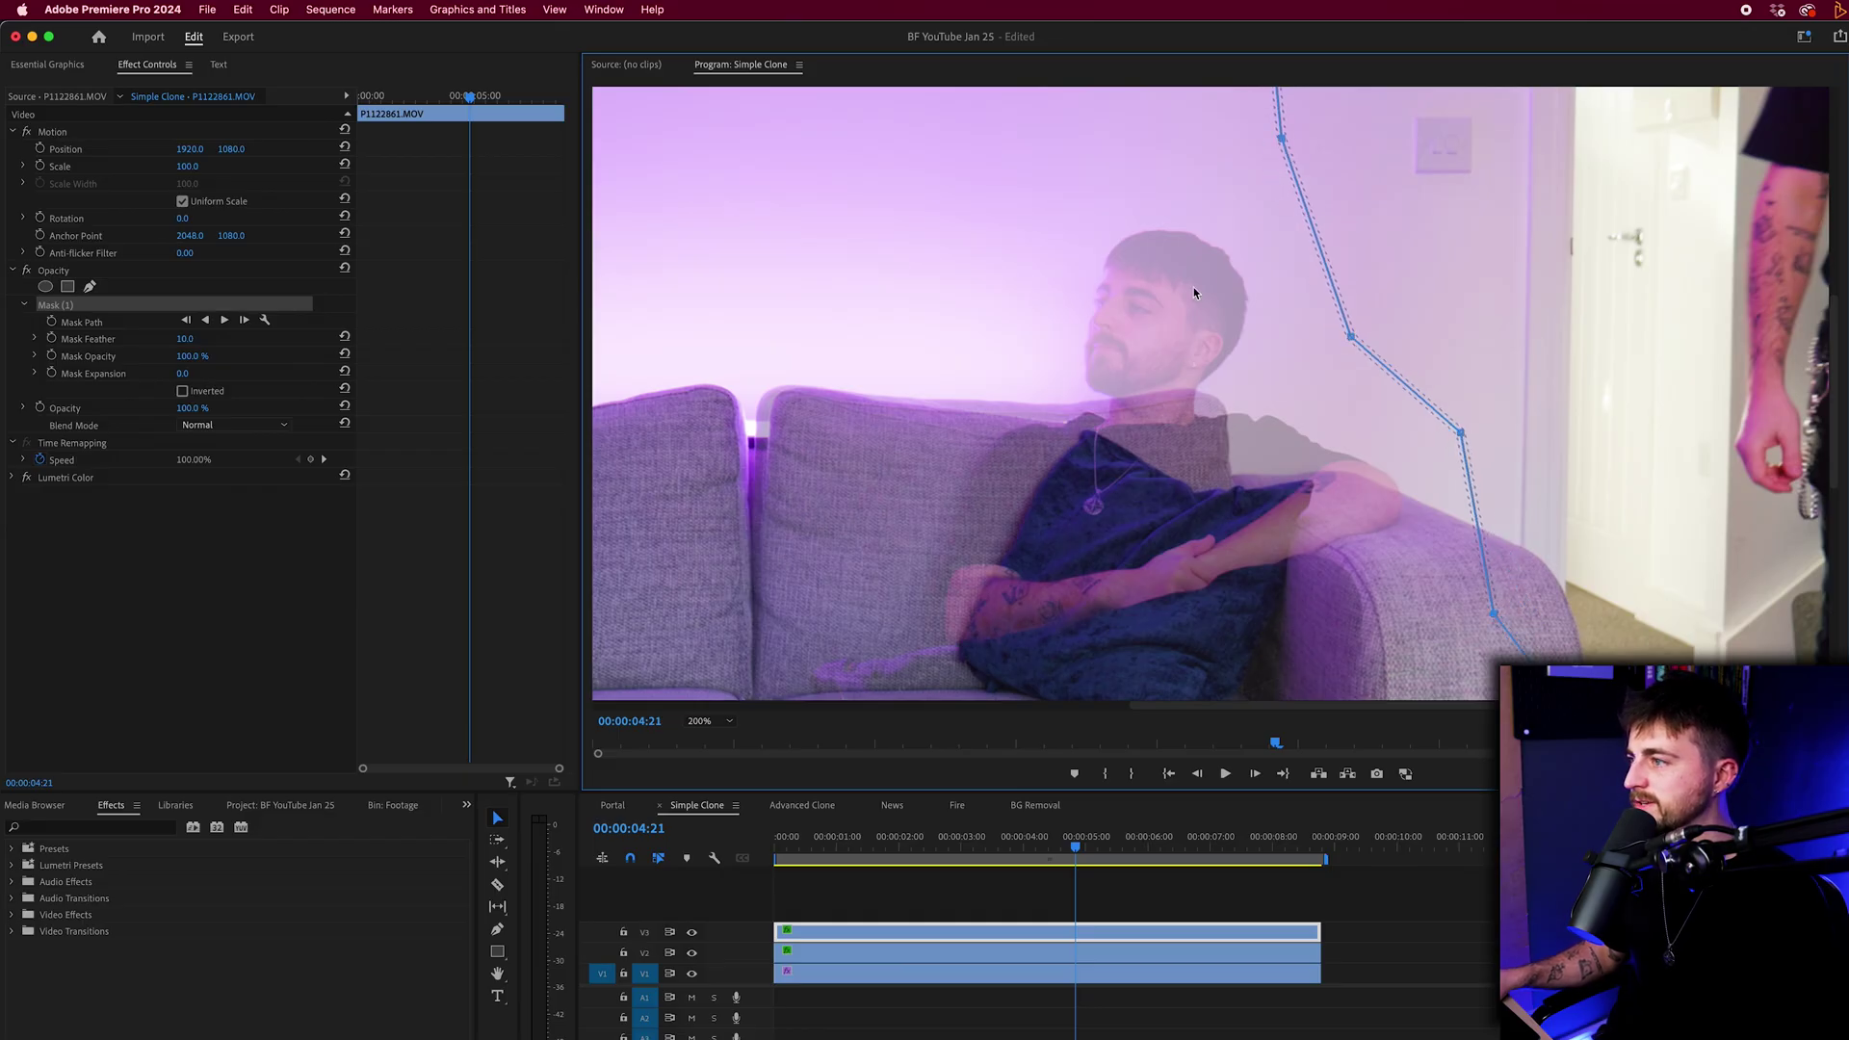
{"action": "left_click", "coordinate": [701, 721]}
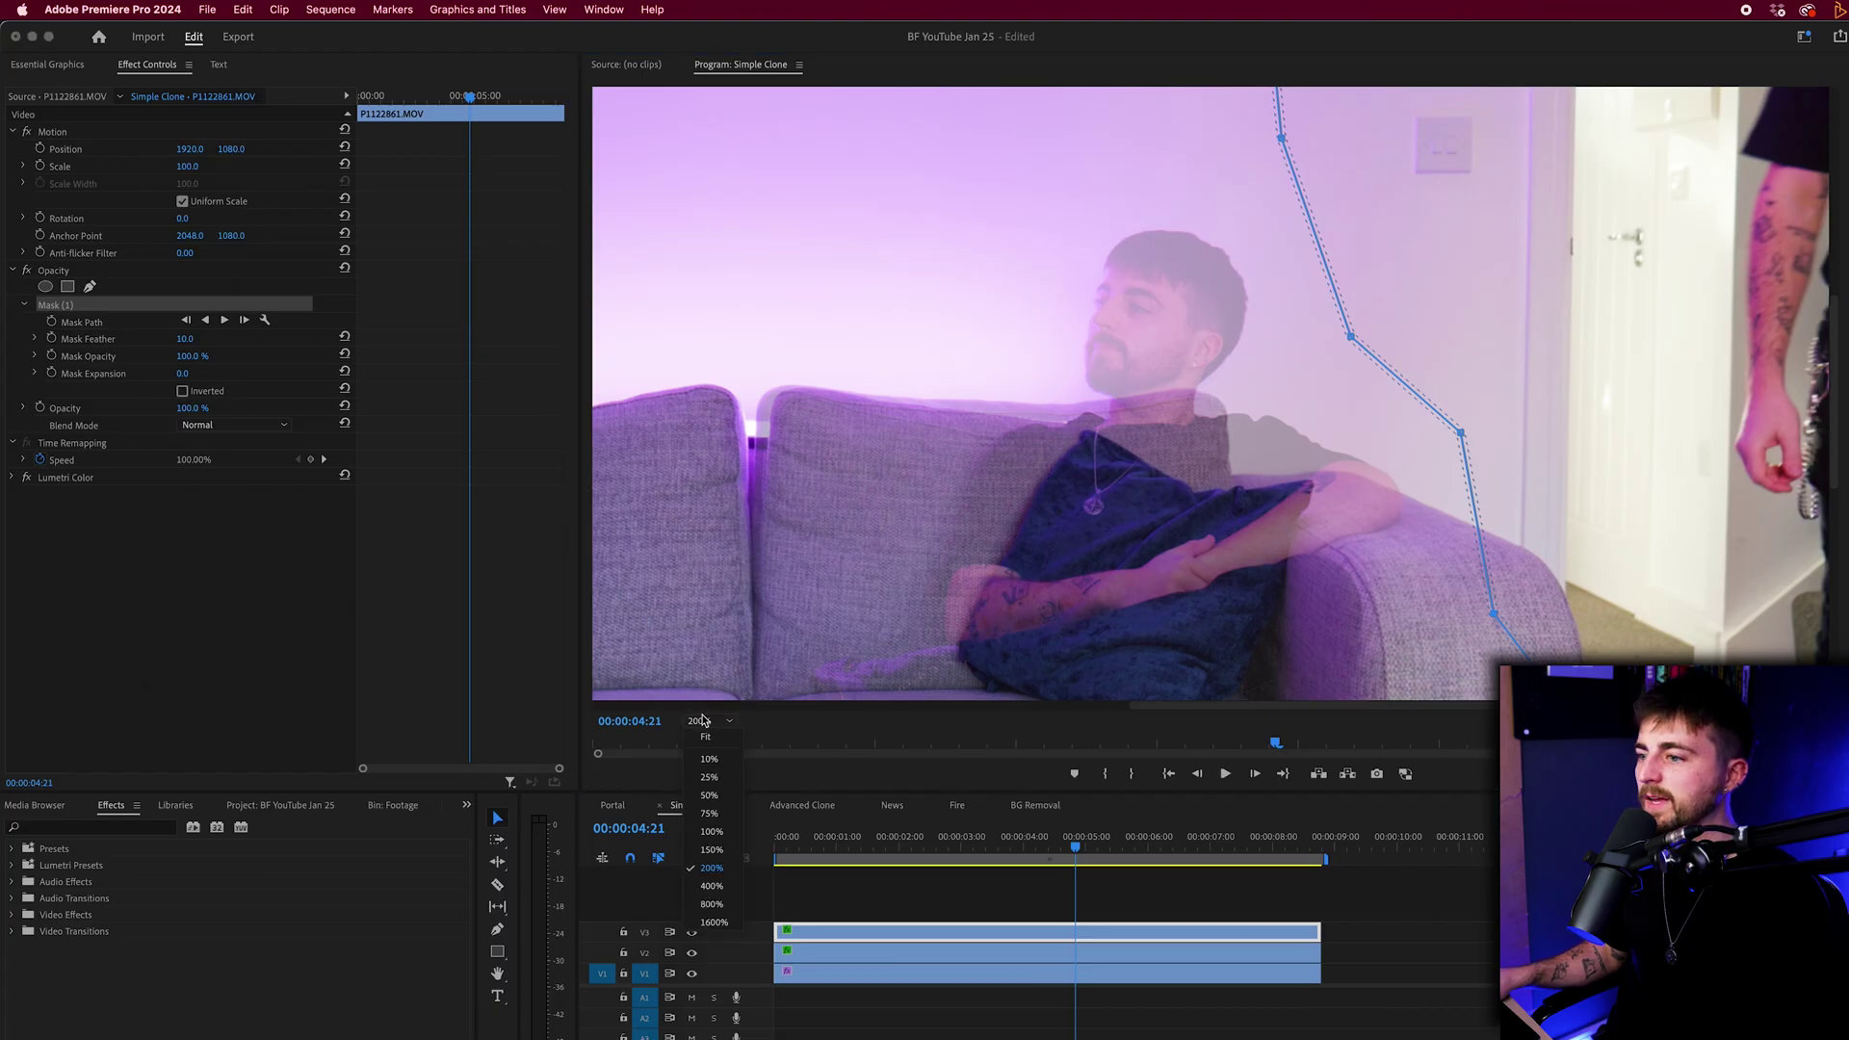
{"action": "left_click", "coordinate": [708, 739]}
Select the V2 clip, check frames around 00:00:05:19, and set its opacity to 58%
{"action": "left_click", "coordinate": [870, 943]}
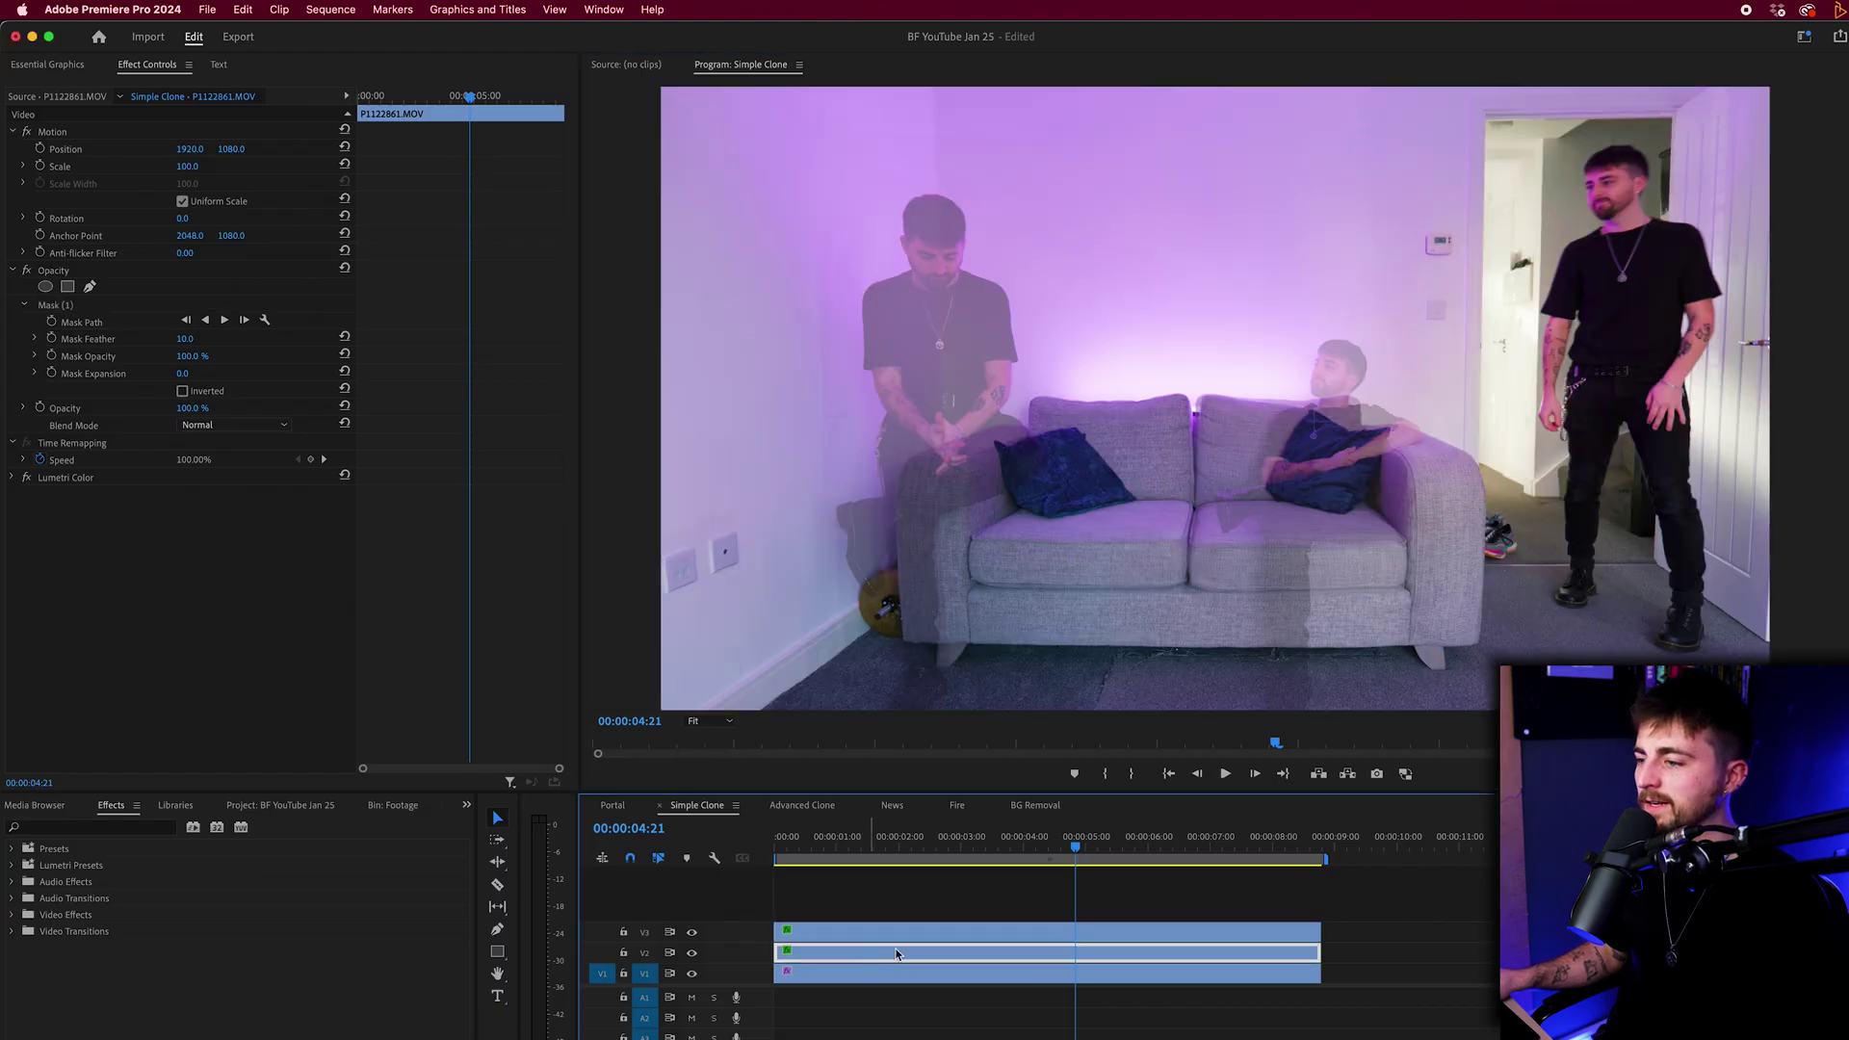
{"action": "left_click_drag", "start_coordinate": [190, 308], "coordinate": [250, 308]}
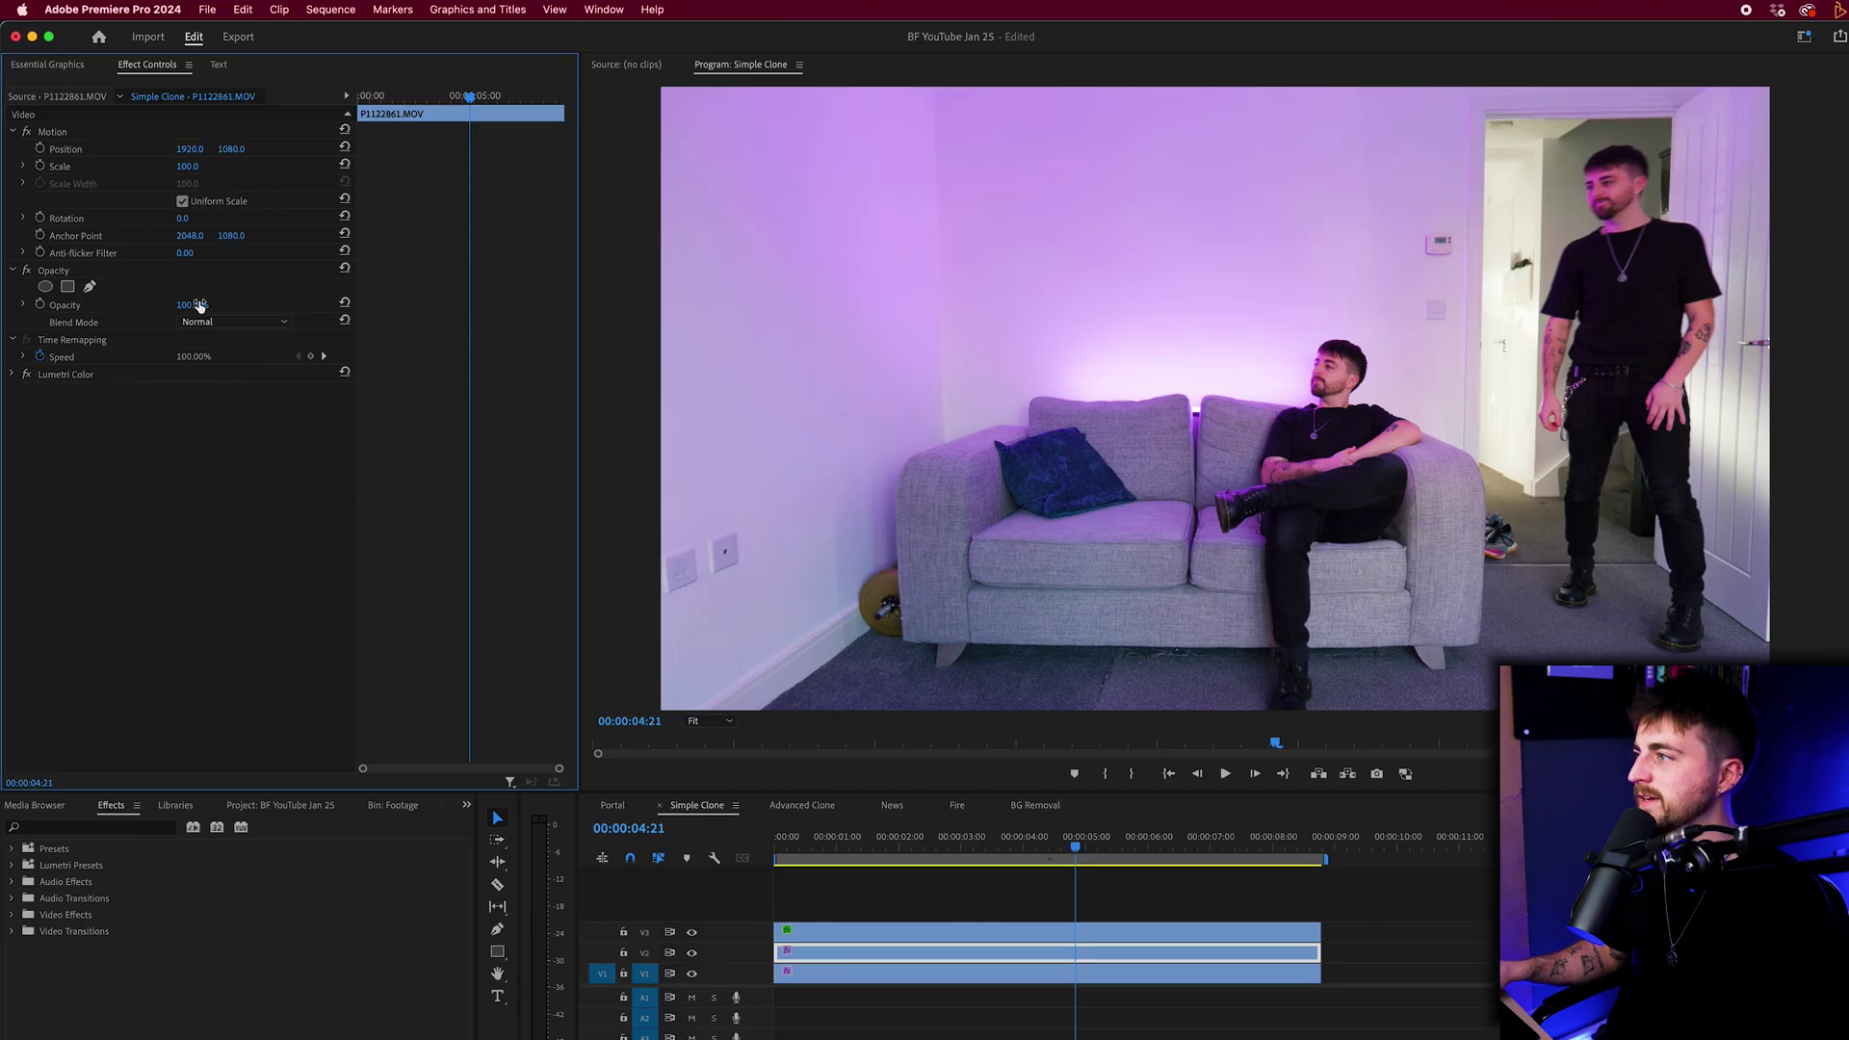
{"action": "left_click", "coordinate": [1133, 840]}
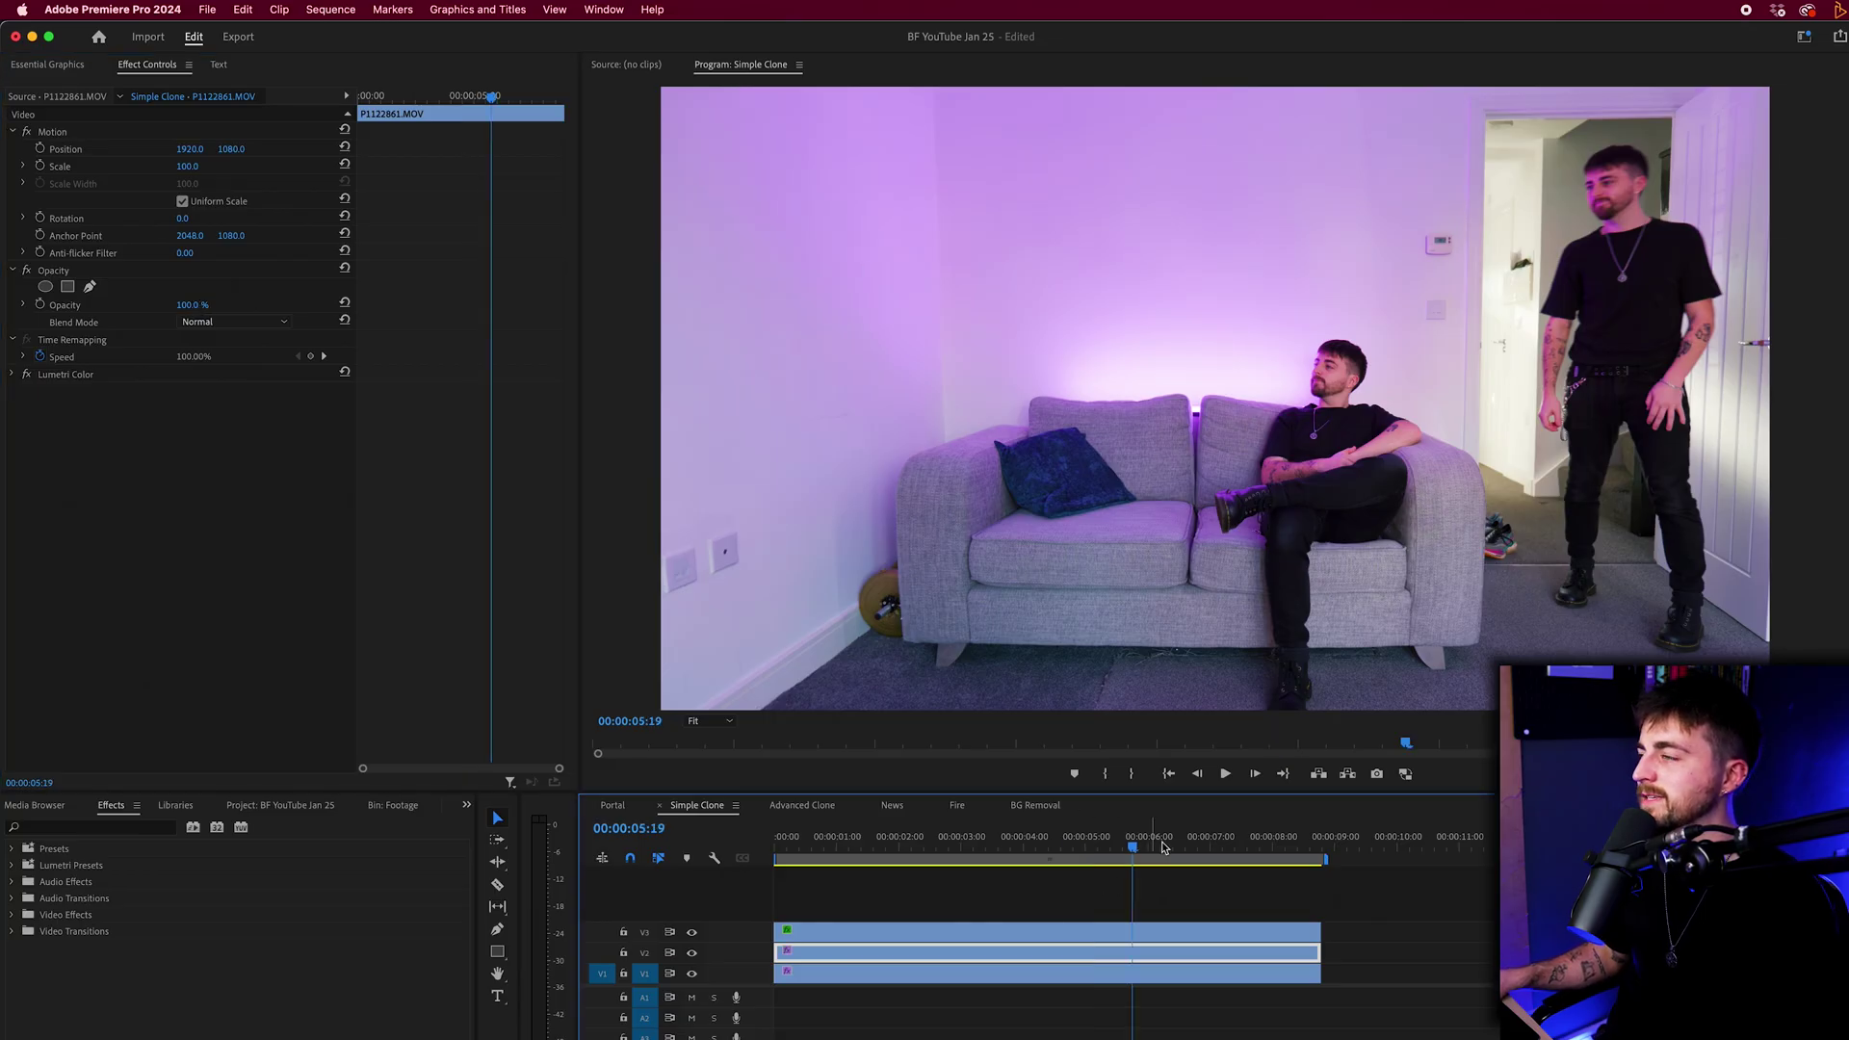
{"action": "left_click", "coordinate": [1184, 845]}
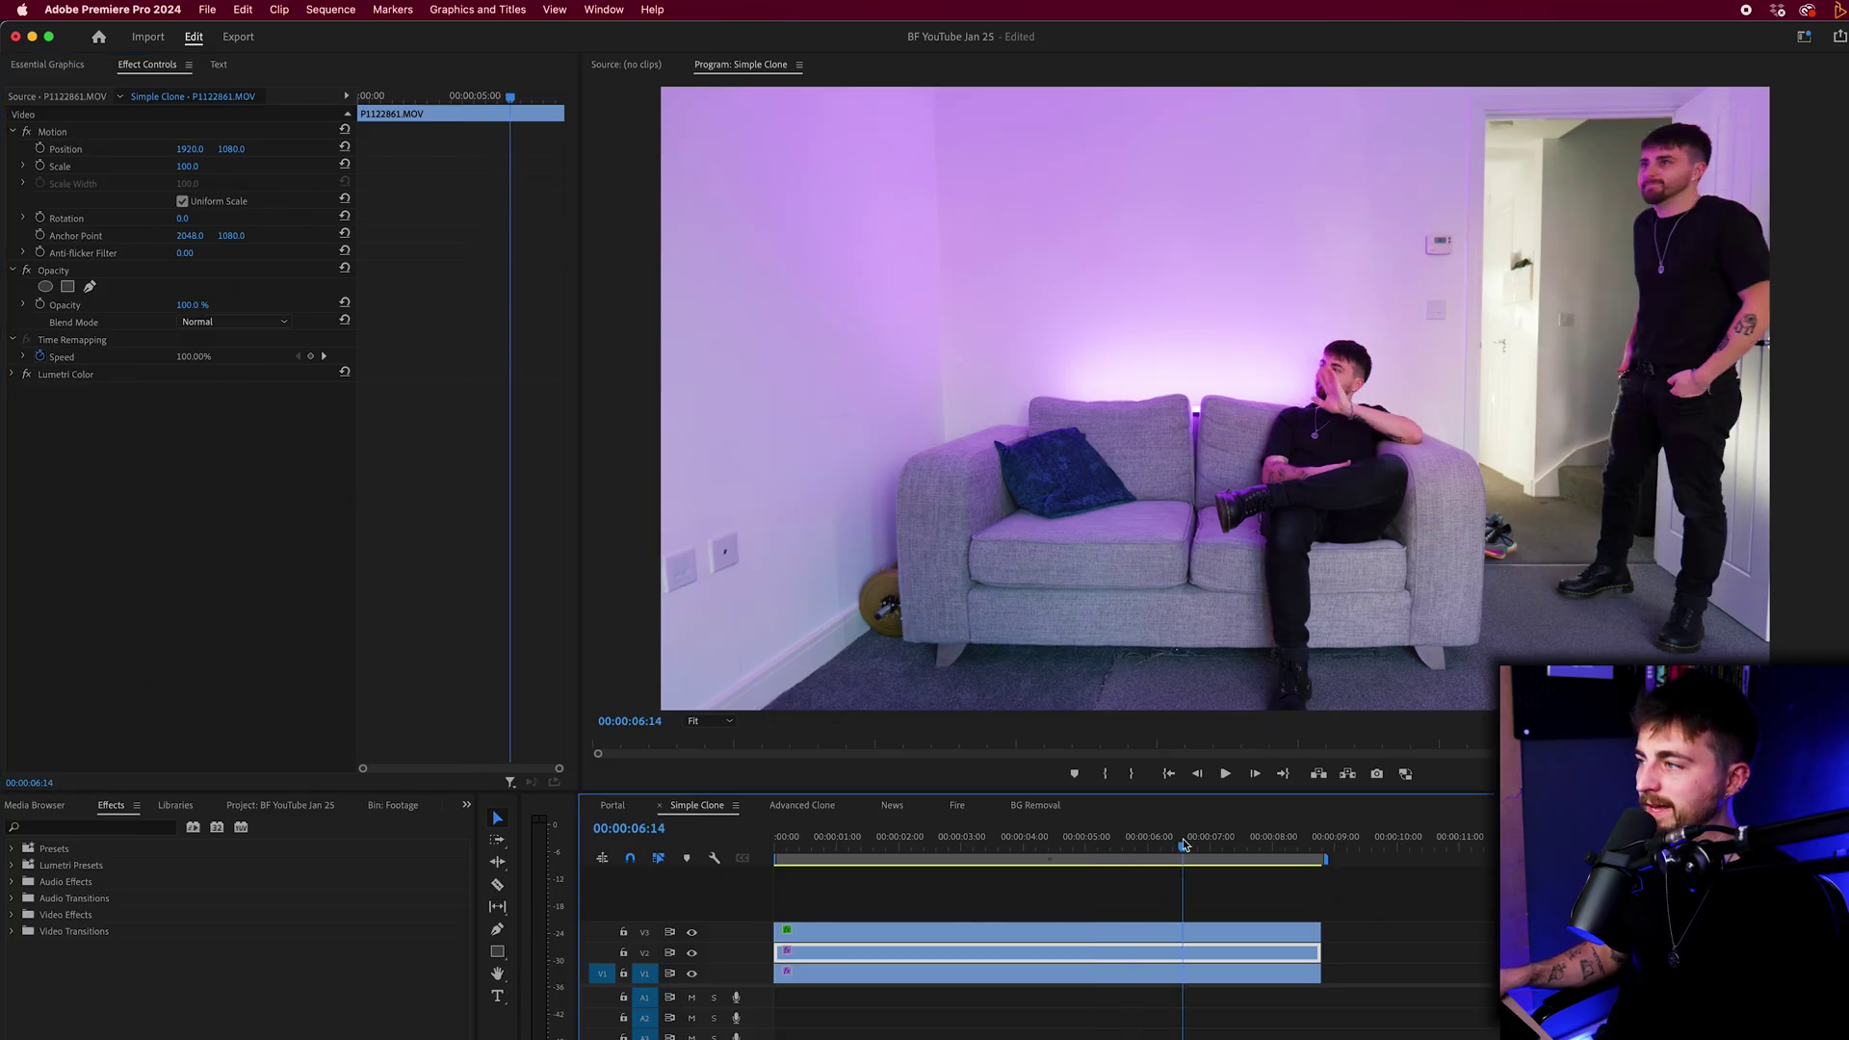
{"action": "left_click", "coordinate": [1074, 844]}
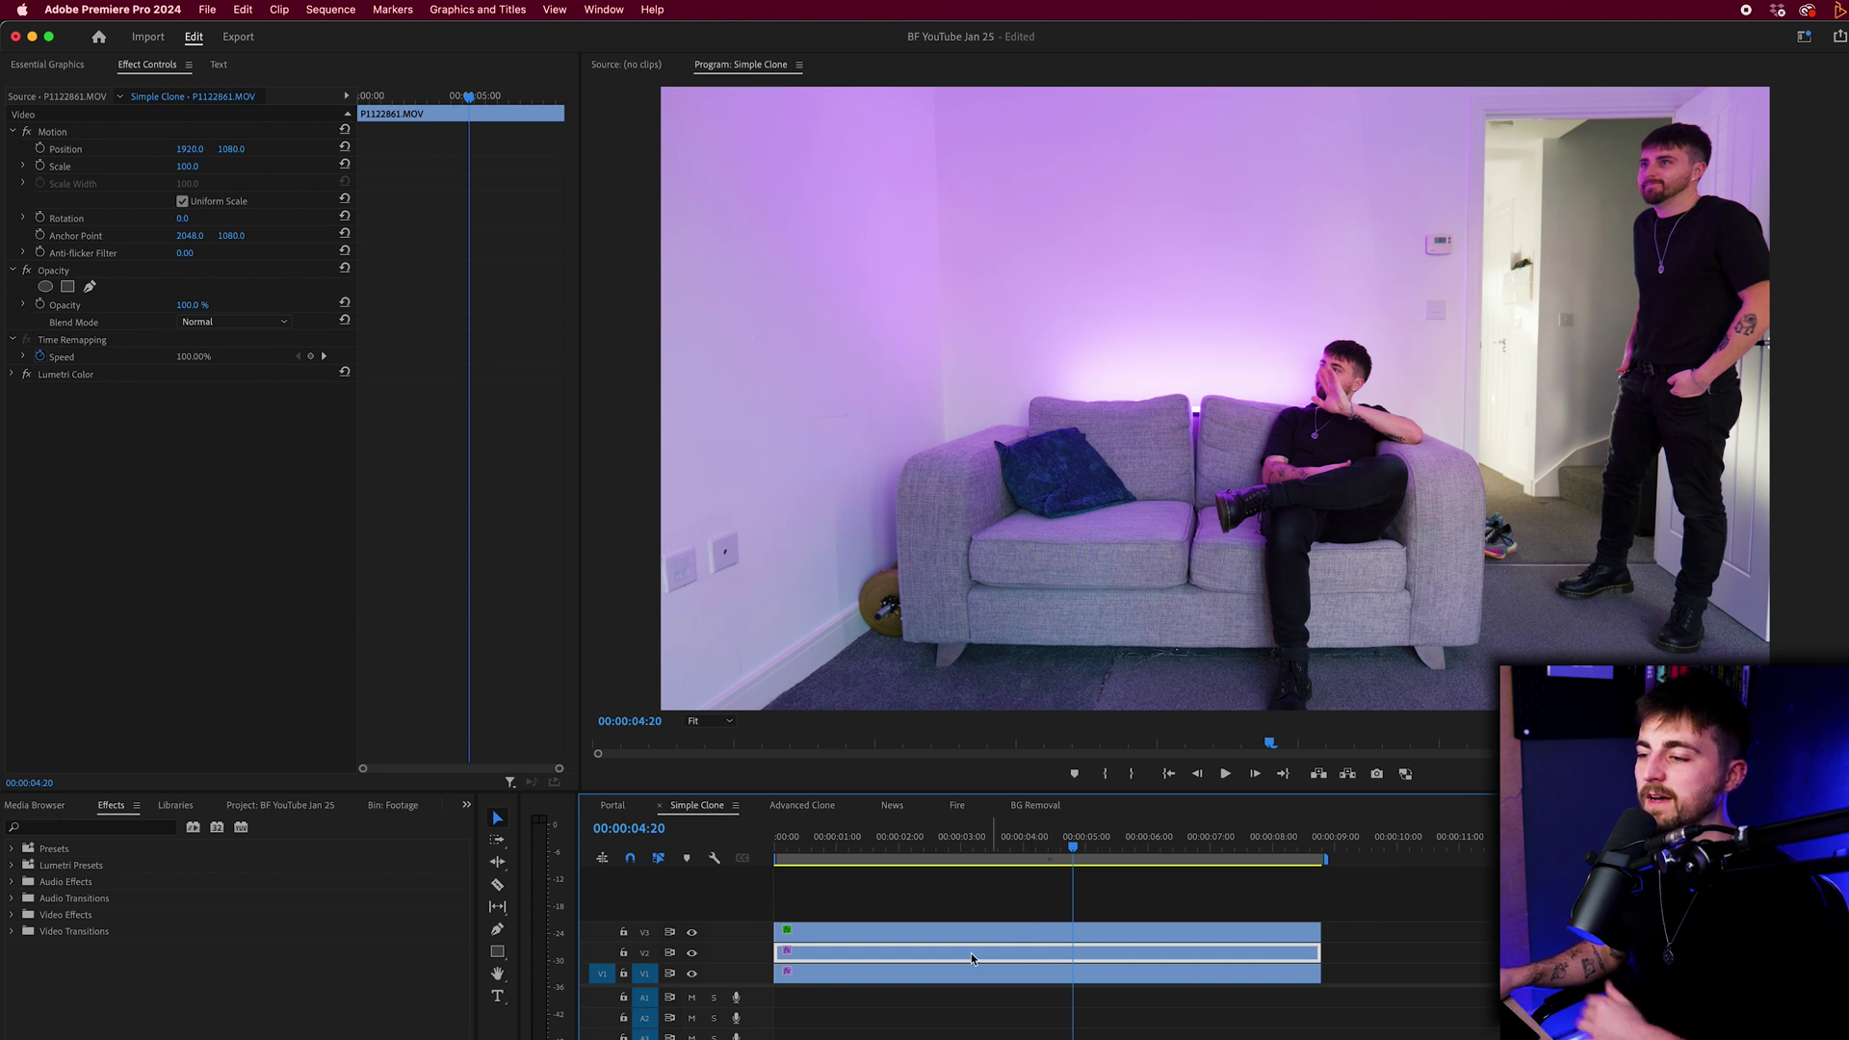
{"action": "left_click", "coordinate": [192, 305]}
{"action": "type", "text": "80"}
{"action": "key", "text": "Return"}
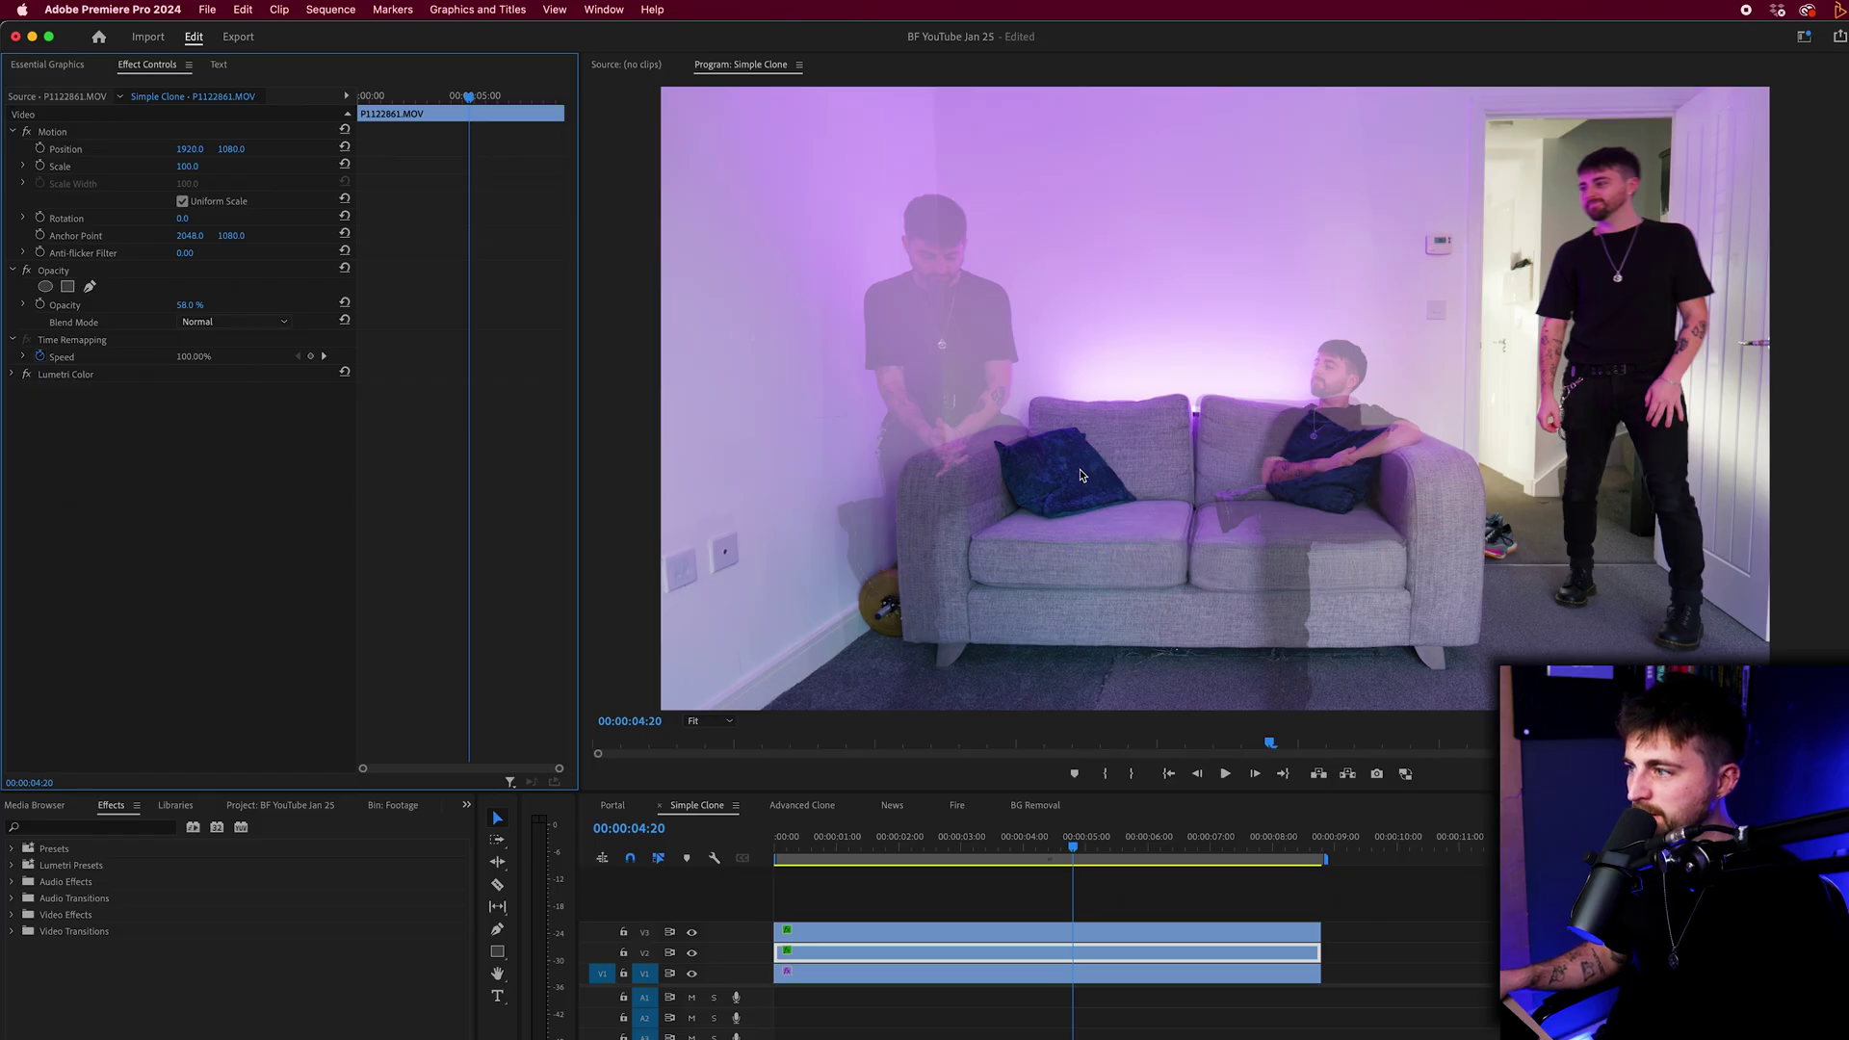
Zoom the monitor to 50% and start a new pen mask on V2's Opacity
{"action": "left_click", "coordinate": [710, 720]}
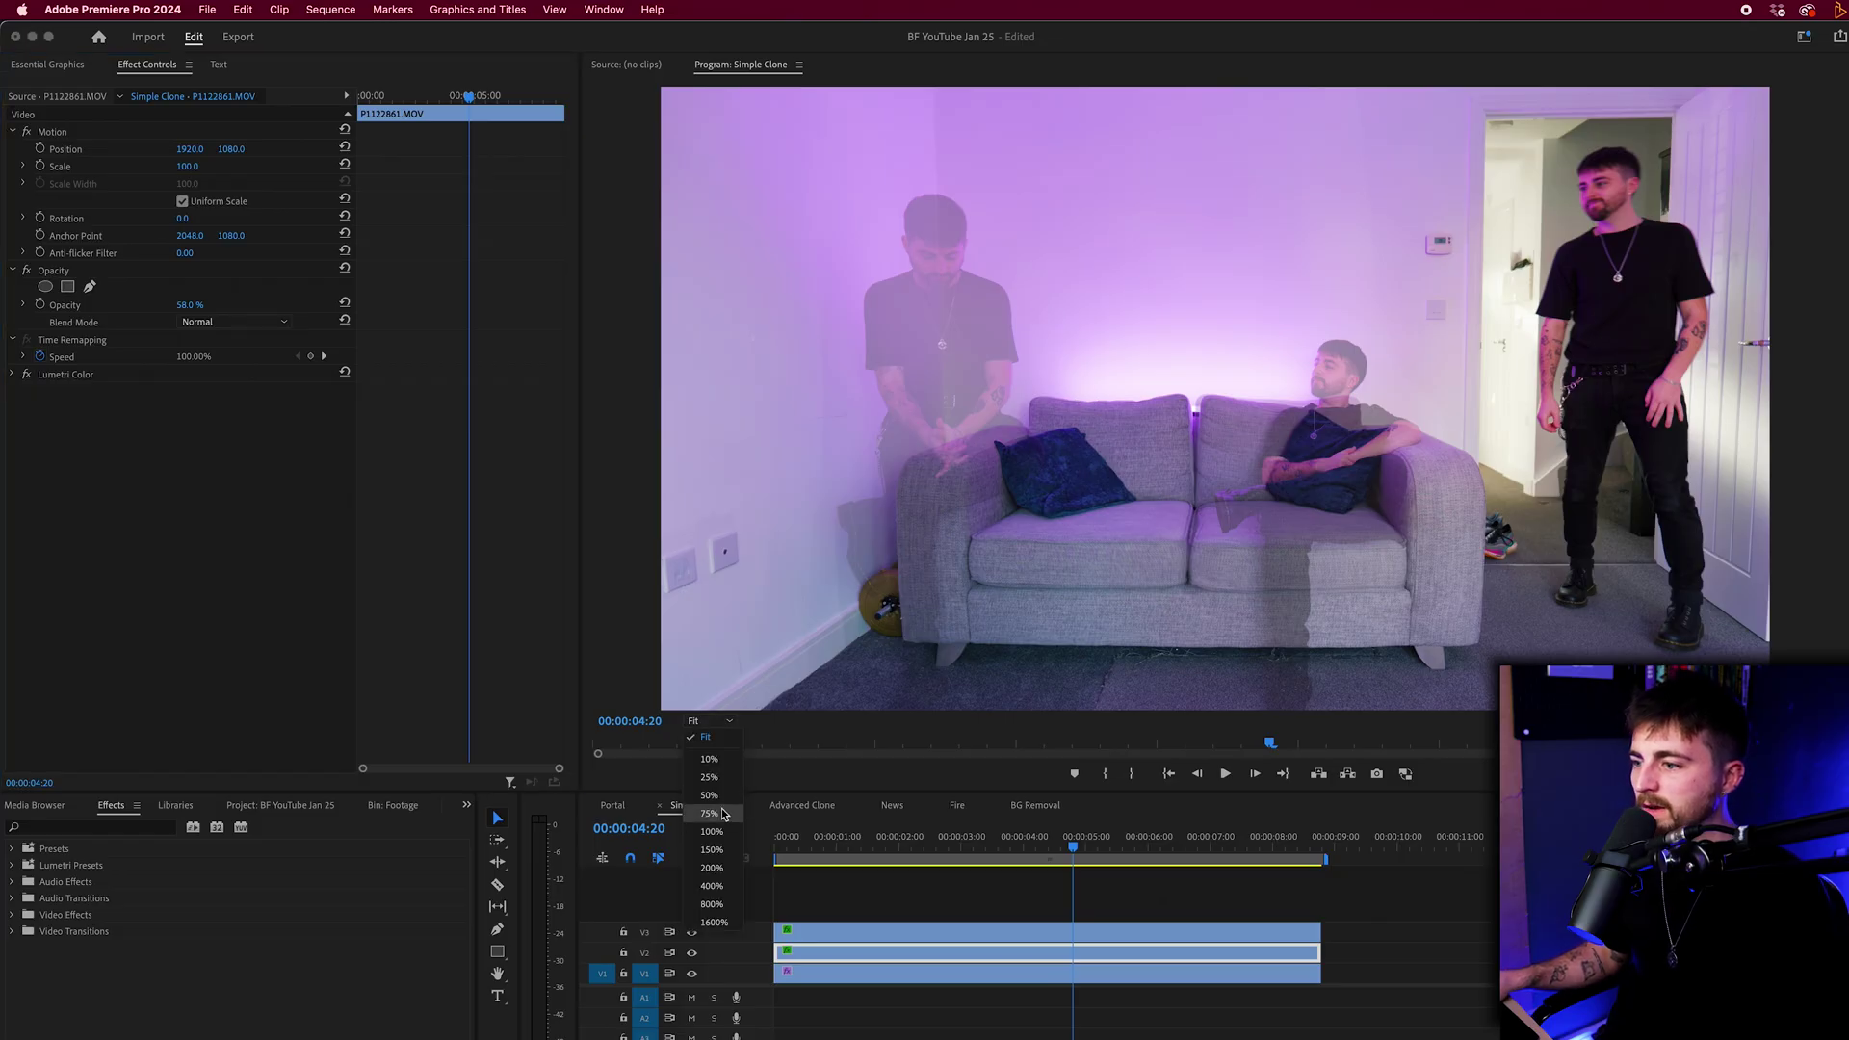
{"action": "left_click", "coordinate": [713, 814]}
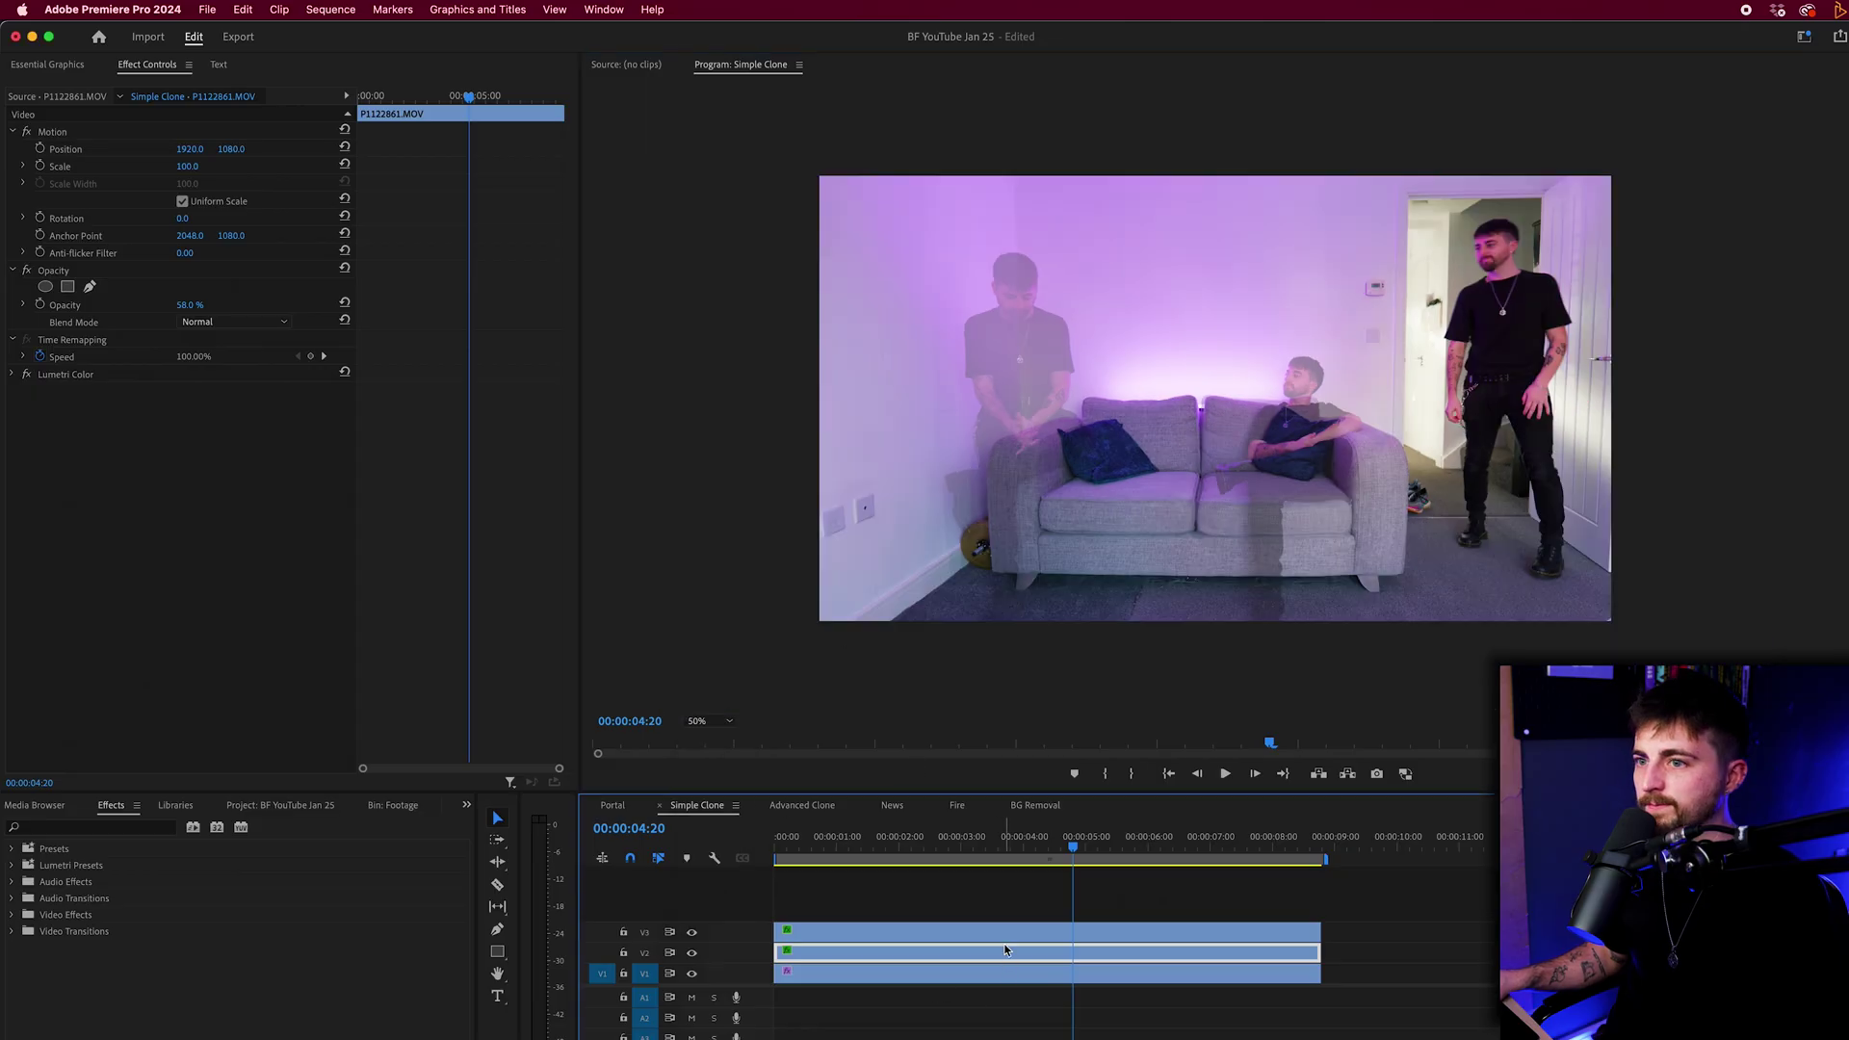
{"action": "left_click", "coordinate": [89, 286]}
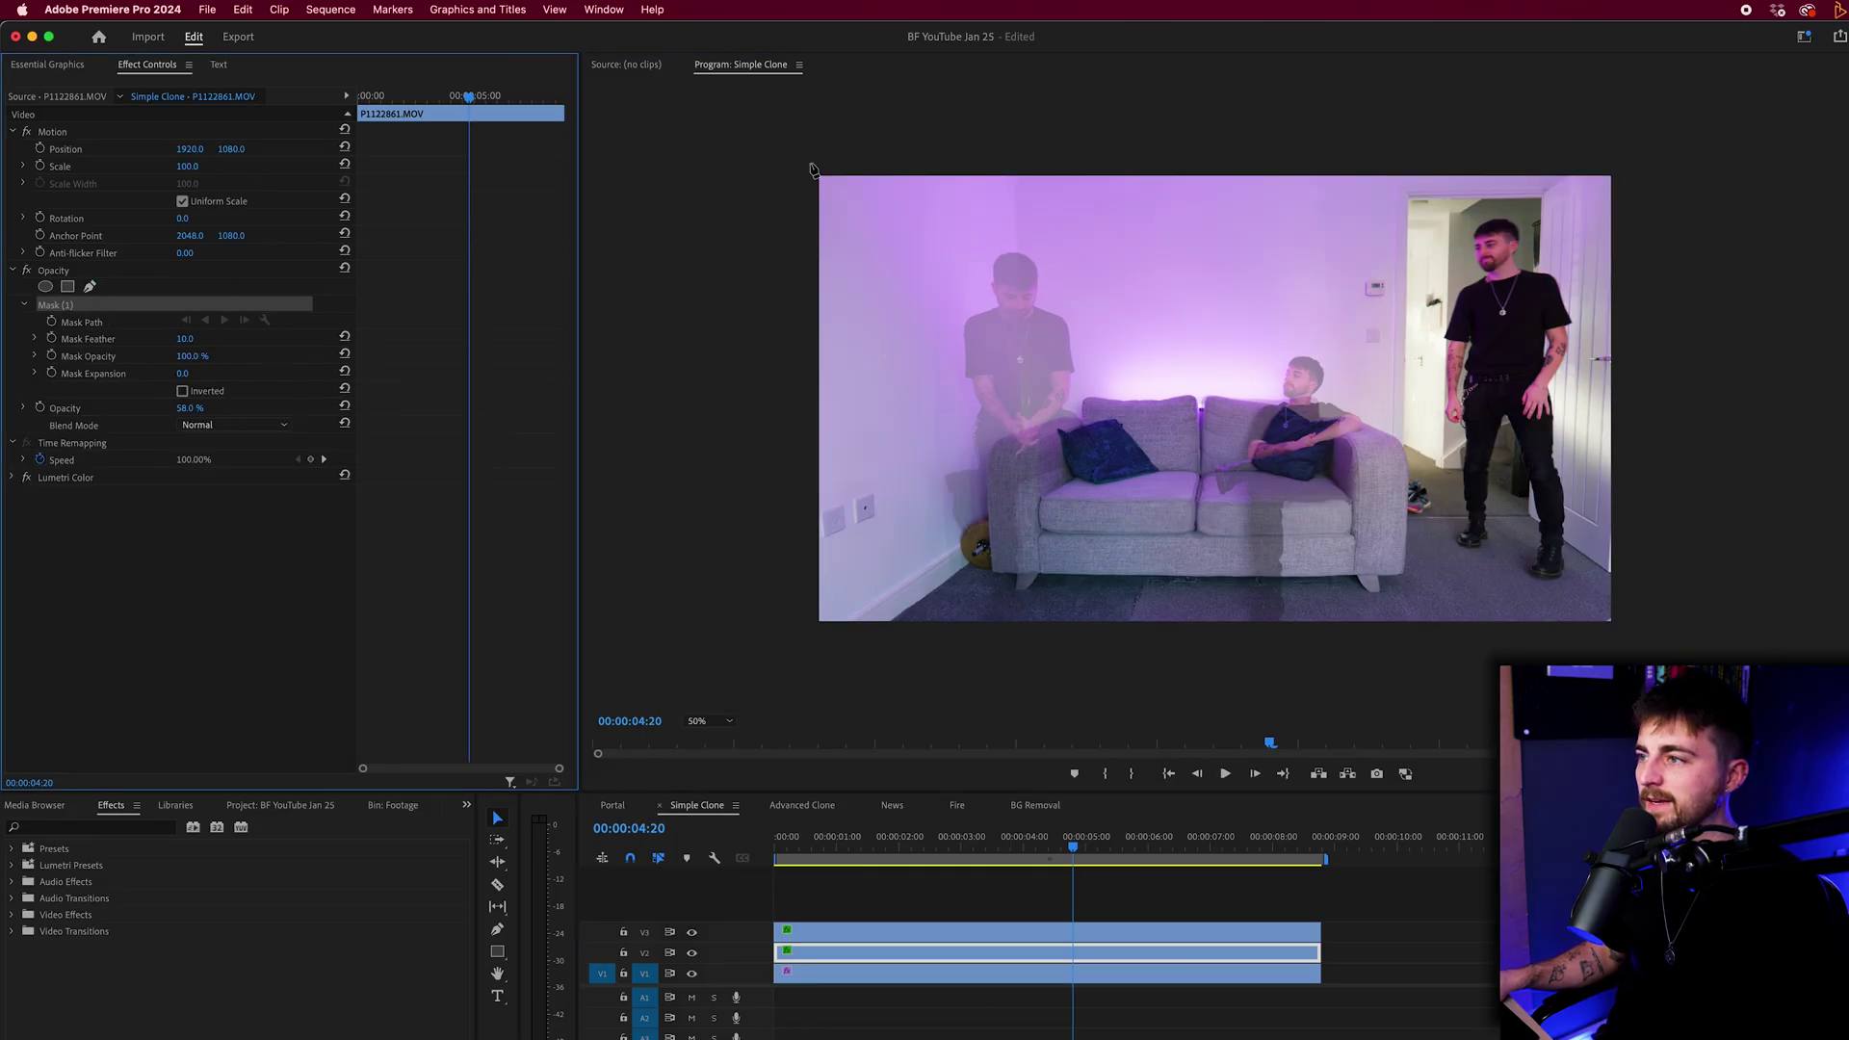
Draw a closed mask from mid-sofa down and around the frame's right half
{"action": "left_click", "coordinate": [1126, 141]}
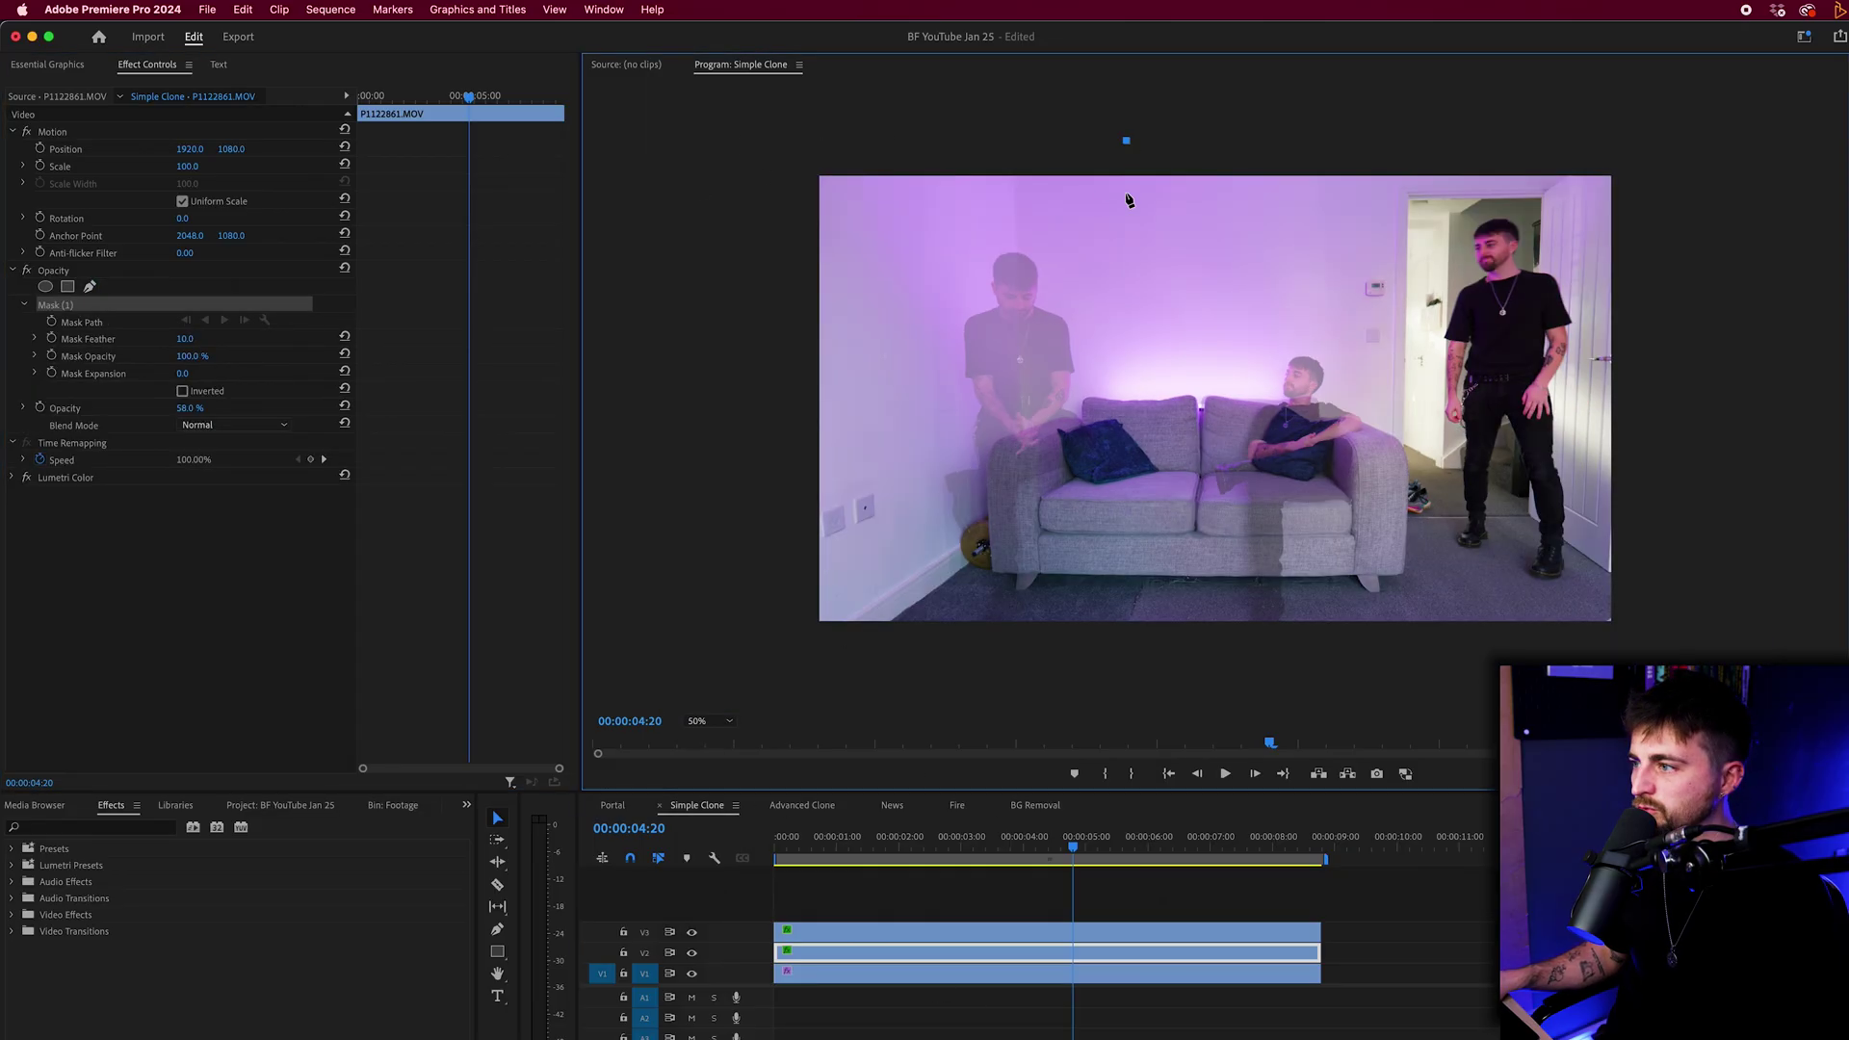
{"action": "left_click", "coordinate": [1155, 329]}
{"action": "left_click", "coordinate": [1146, 435]}
{"action": "left_click", "coordinate": [1119, 663]}
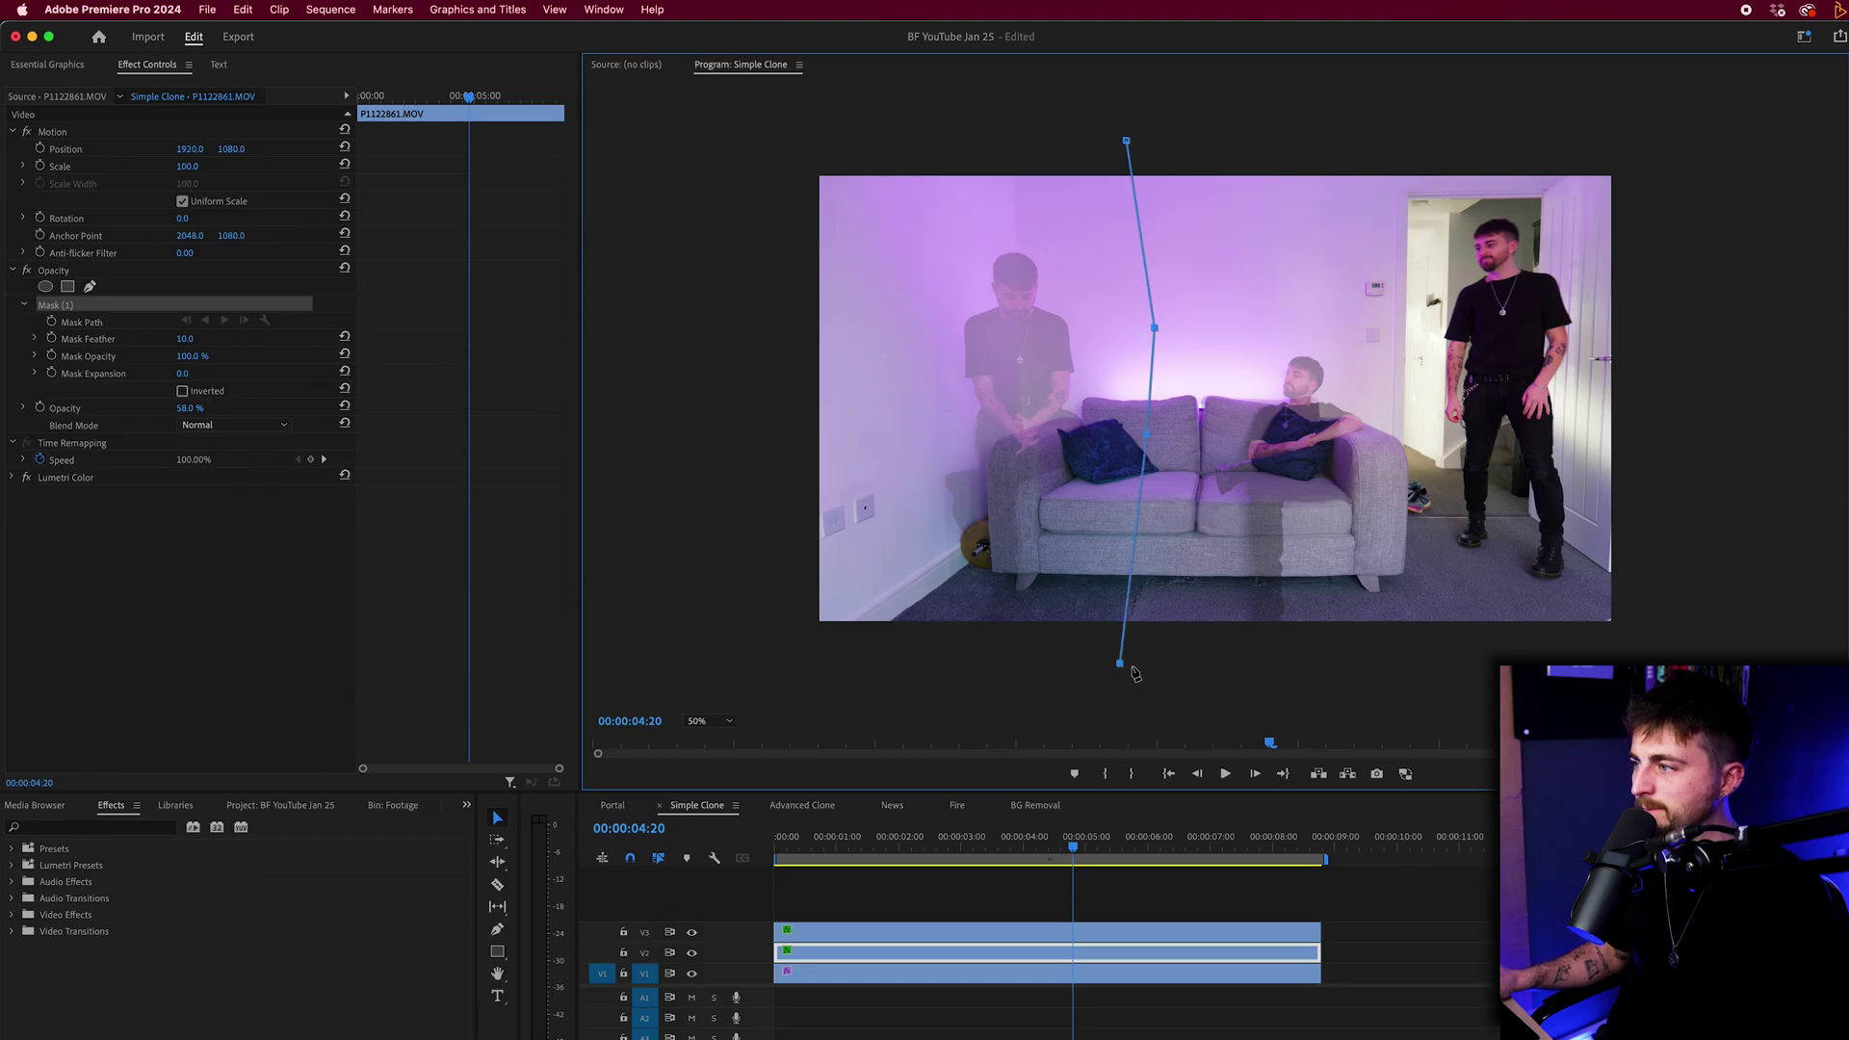
{"action": "left_click", "coordinate": [1693, 679]}
{"action": "left_click", "coordinate": [1676, 115]}
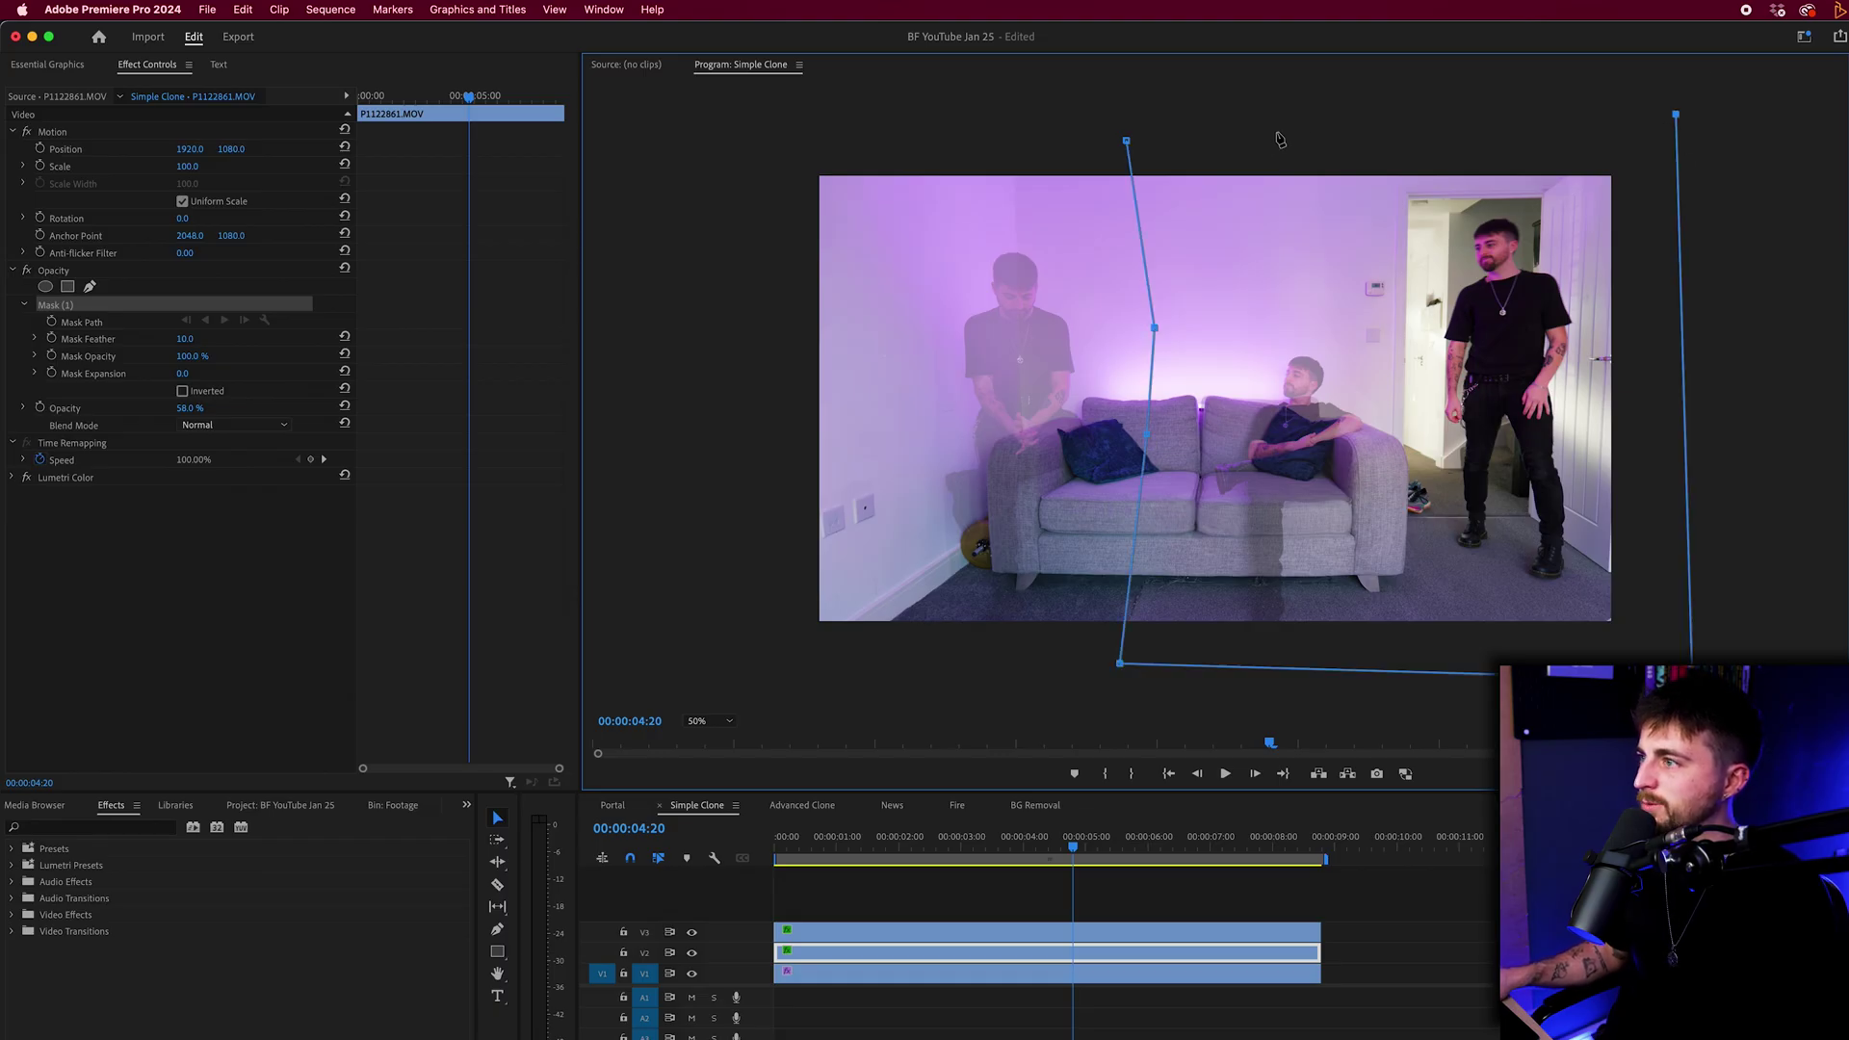
{"action": "left_click", "coordinate": [1127, 141]}
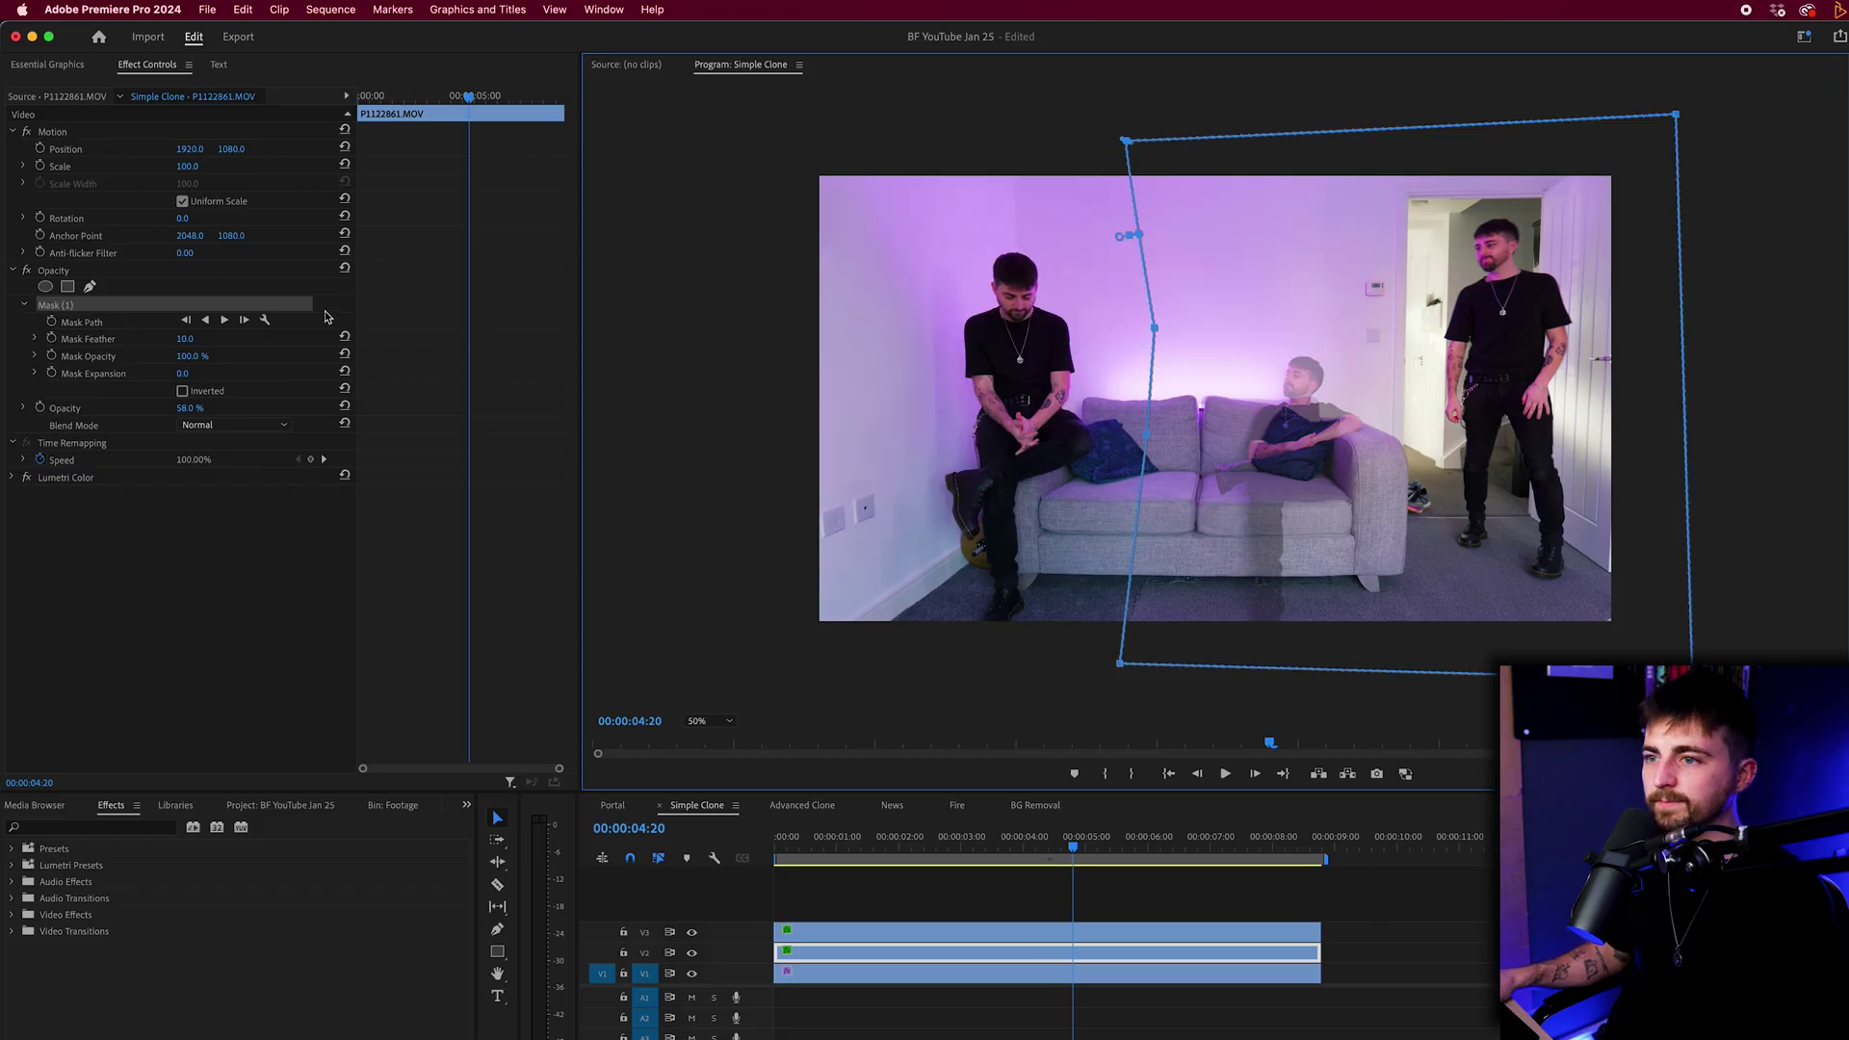
Set the V2 clip's opacity back to 100 and fit the frame in the monitor
{"action": "left_click", "coordinate": [190, 409]}
{"action": "type", "text": "100"}
{"action": "key", "text": "Return"}
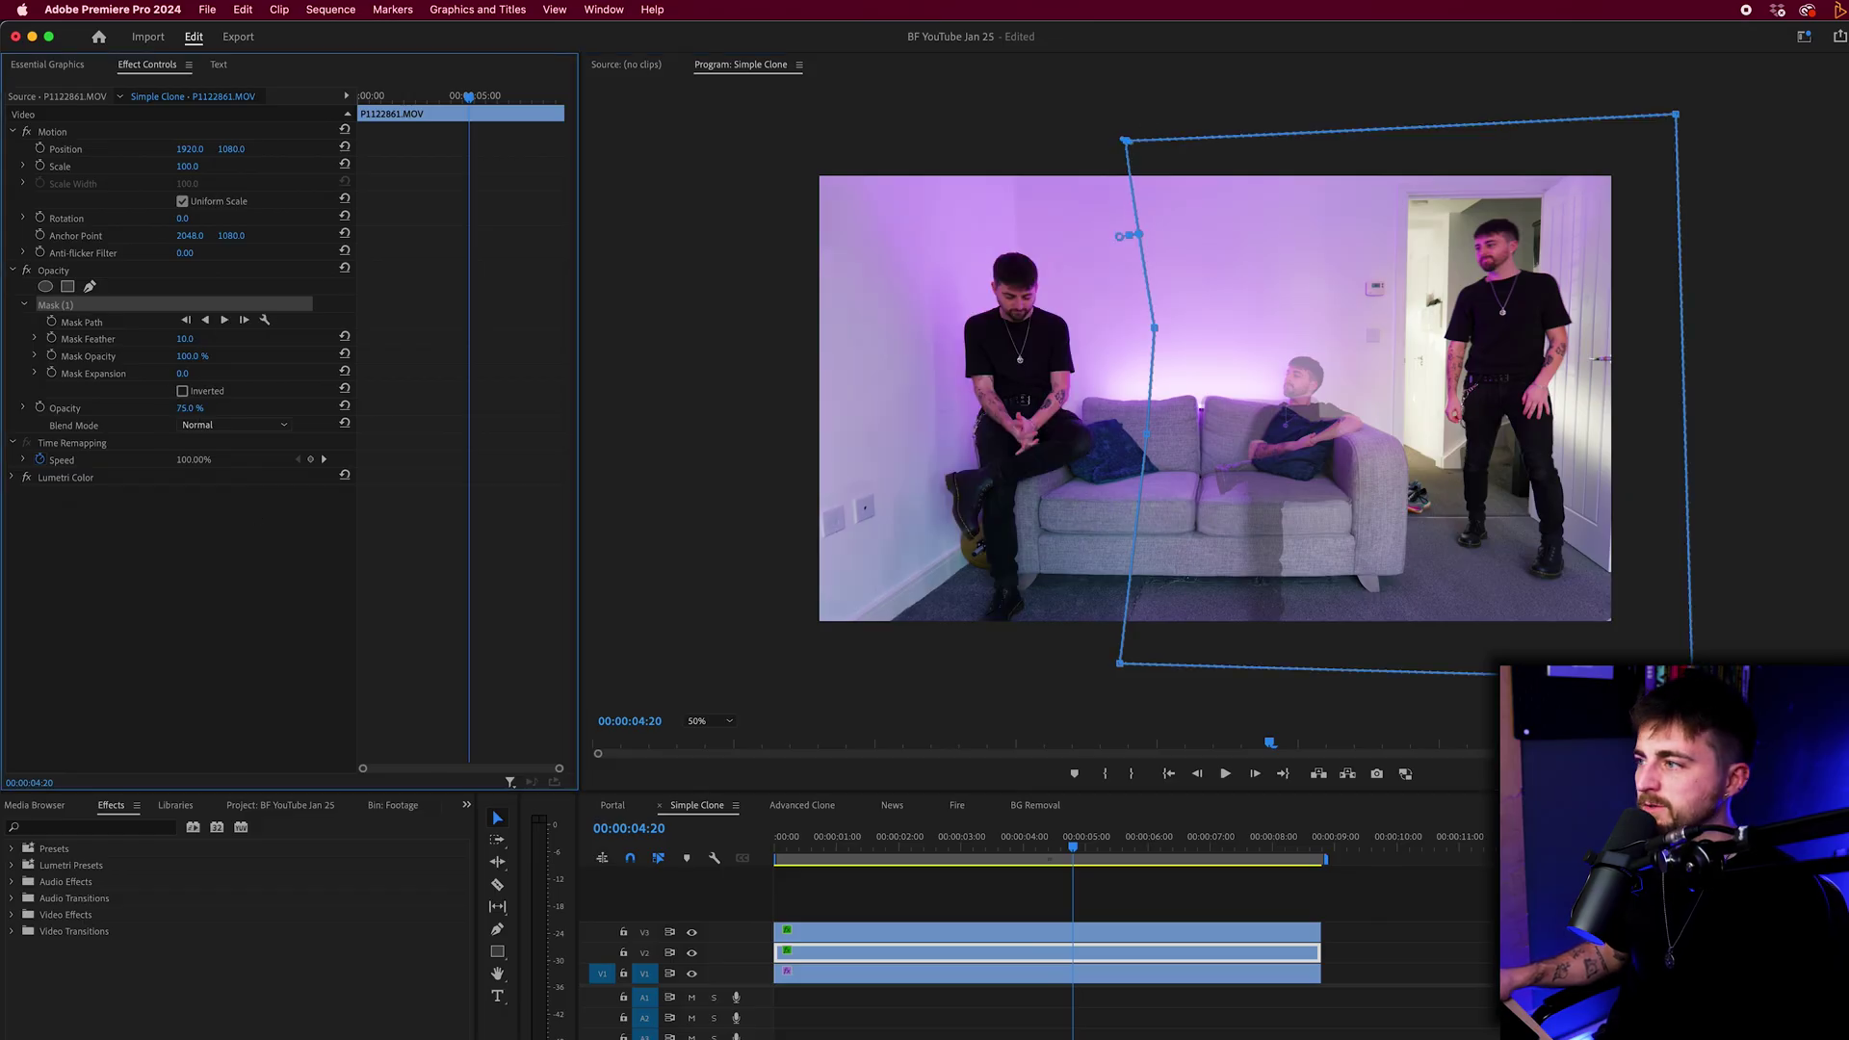
{"action": "left_click", "coordinate": [711, 721]}
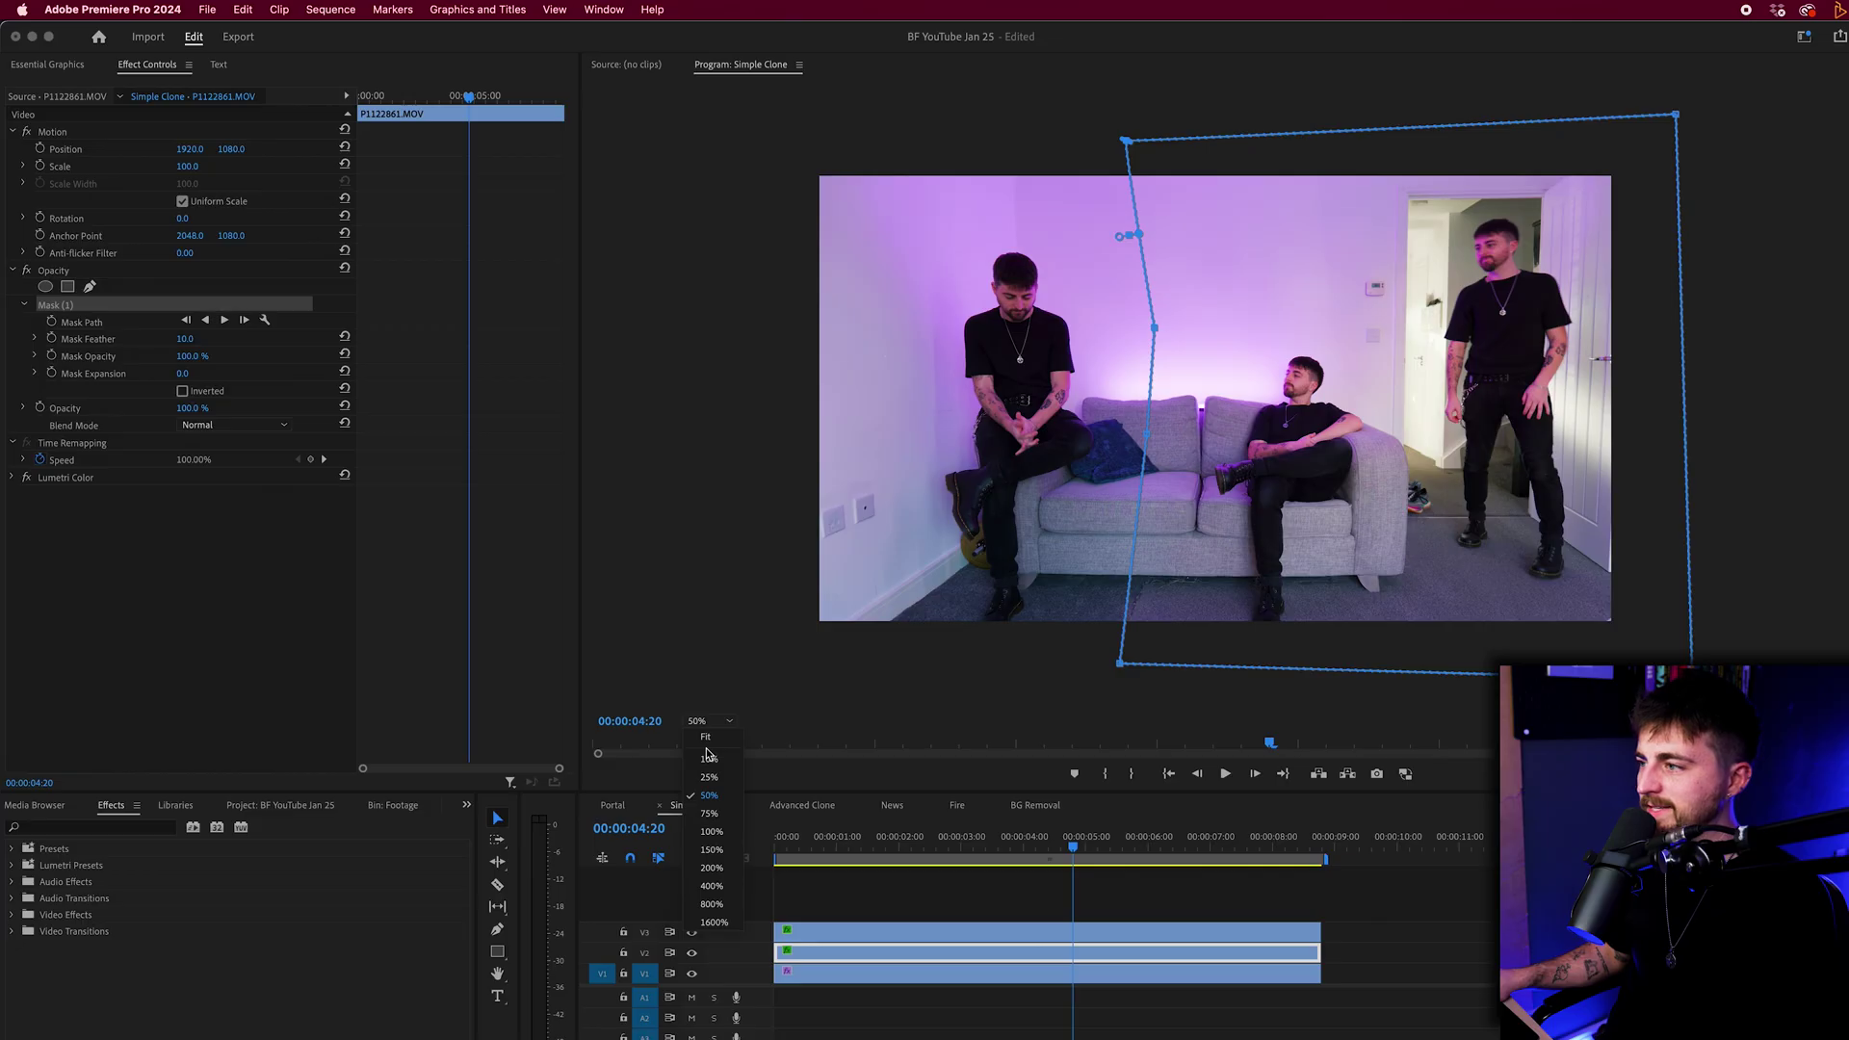
{"action": "left_click", "coordinate": [708, 737]}
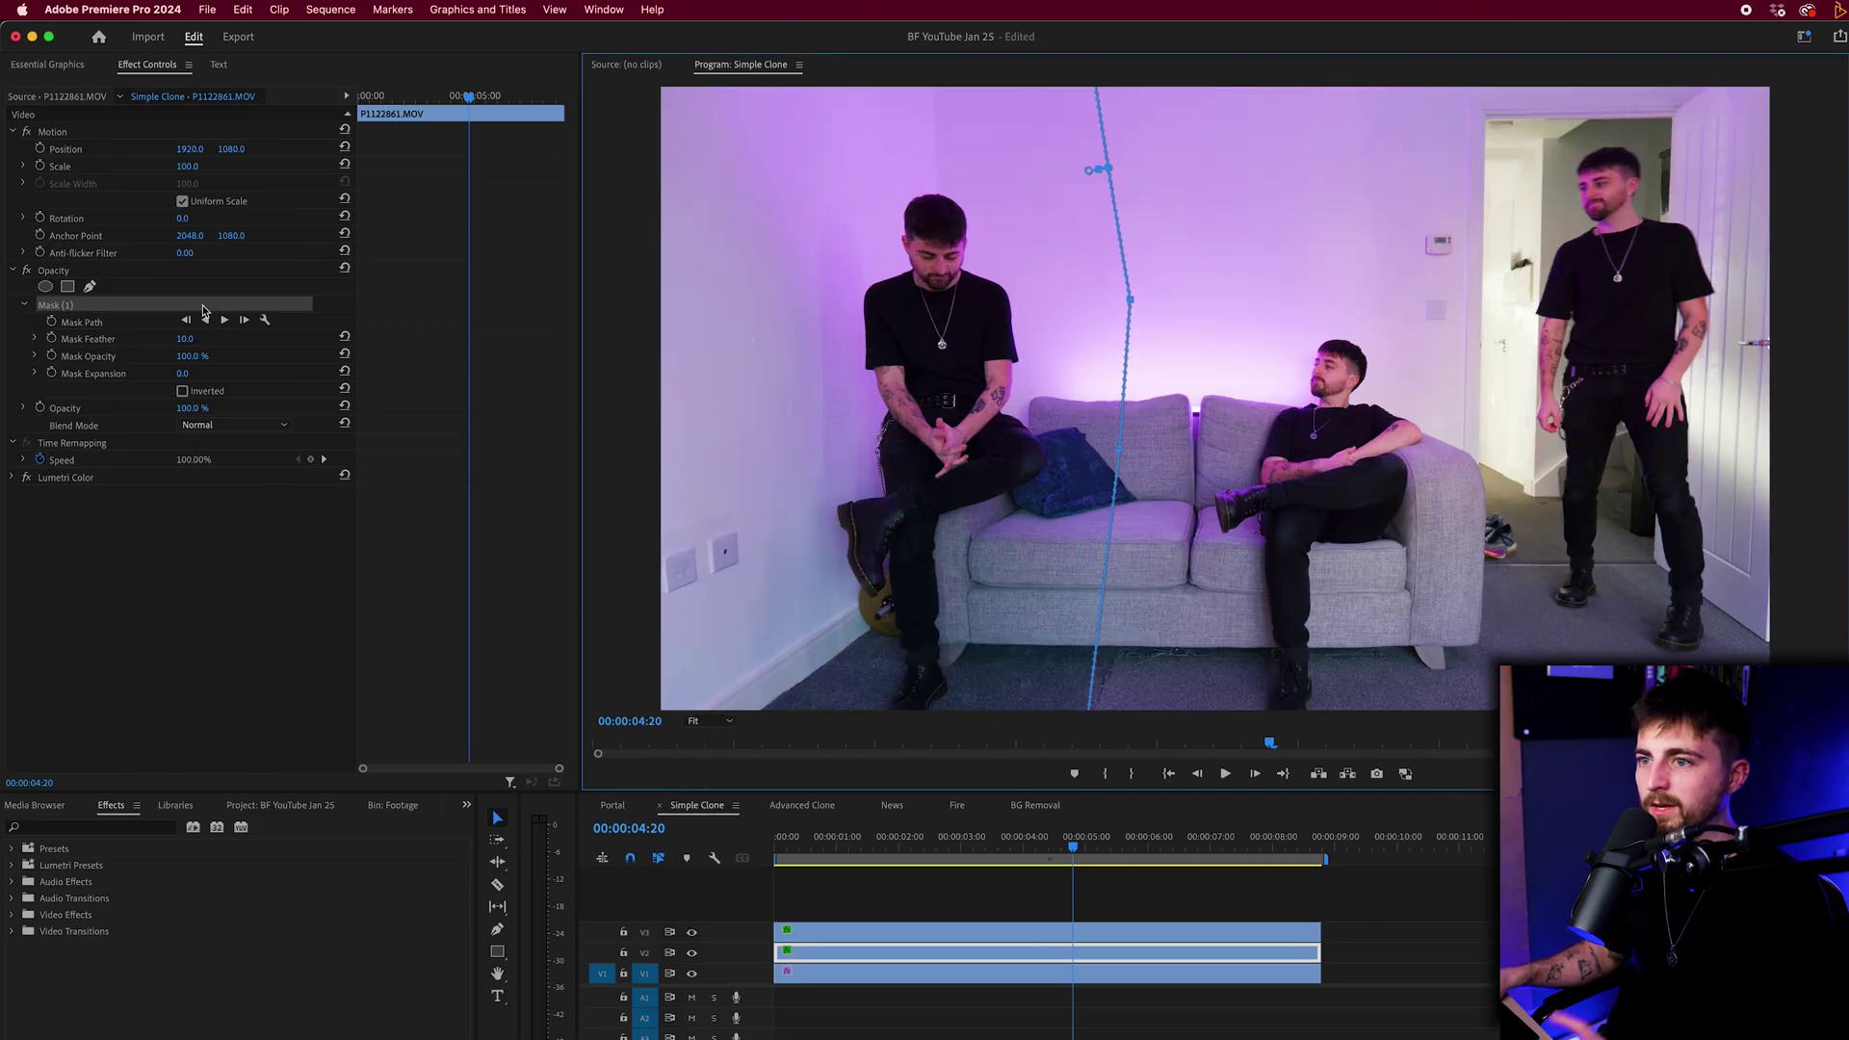
Increase the V2 mask feather, then raise the V3 clip's mask feather to 139
{"action": "left_click_drag", "start_coordinate": [188, 339], "coordinate": [216, 339]}
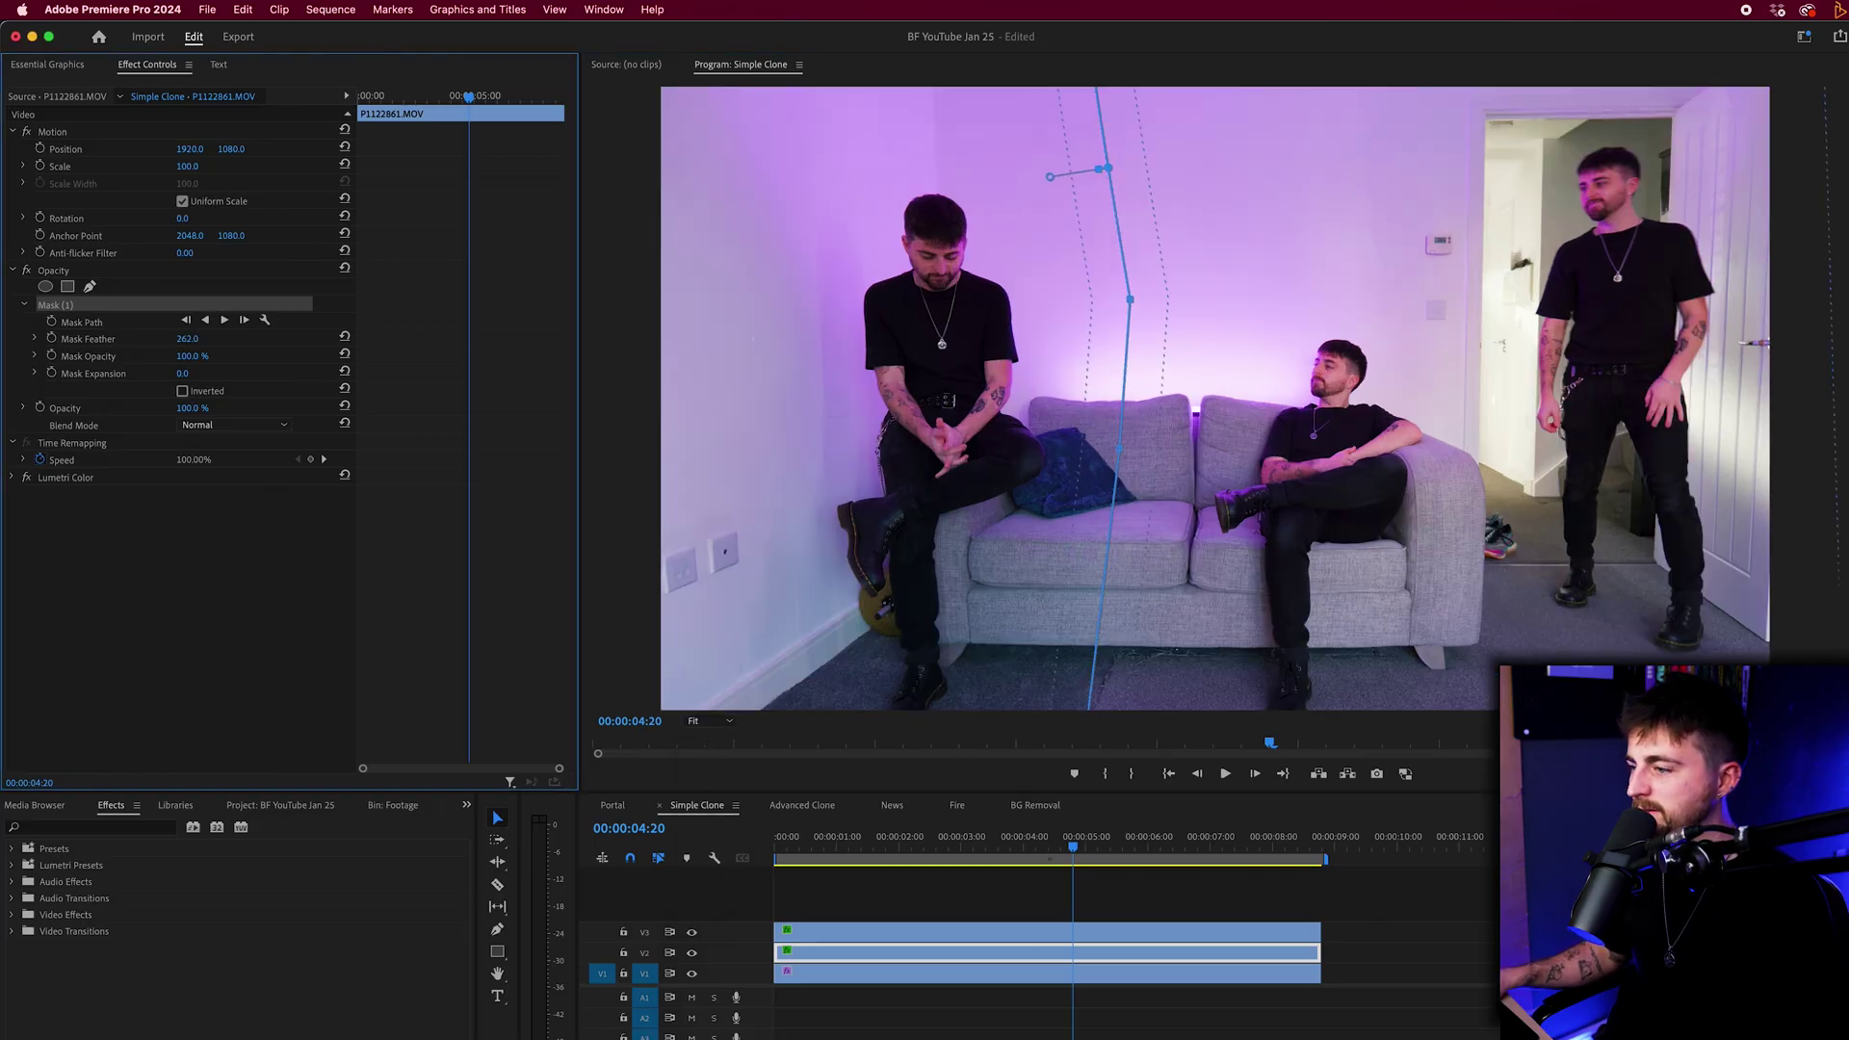
{"action": "left_click", "coordinate": [344, 336]}
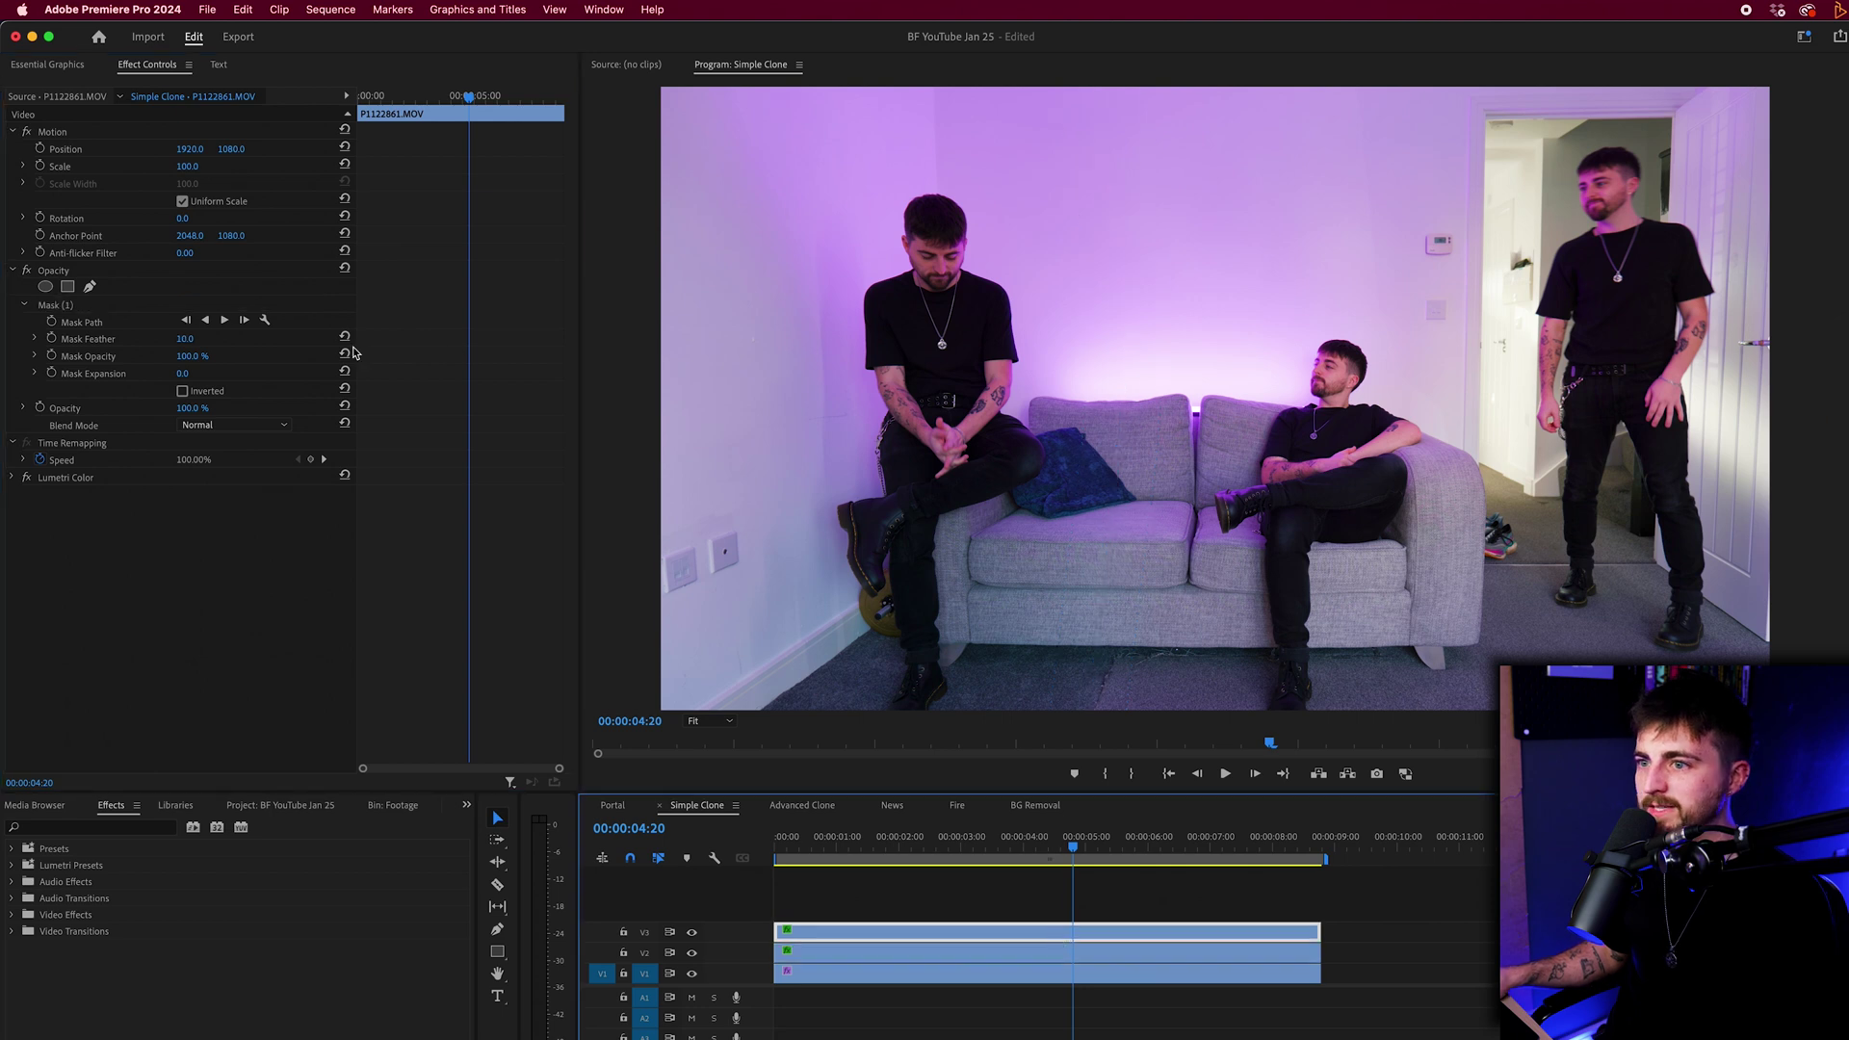
{"action": "left_click_drag", "start_coordinate": [190, 340], "coordinate": [314, 340]}
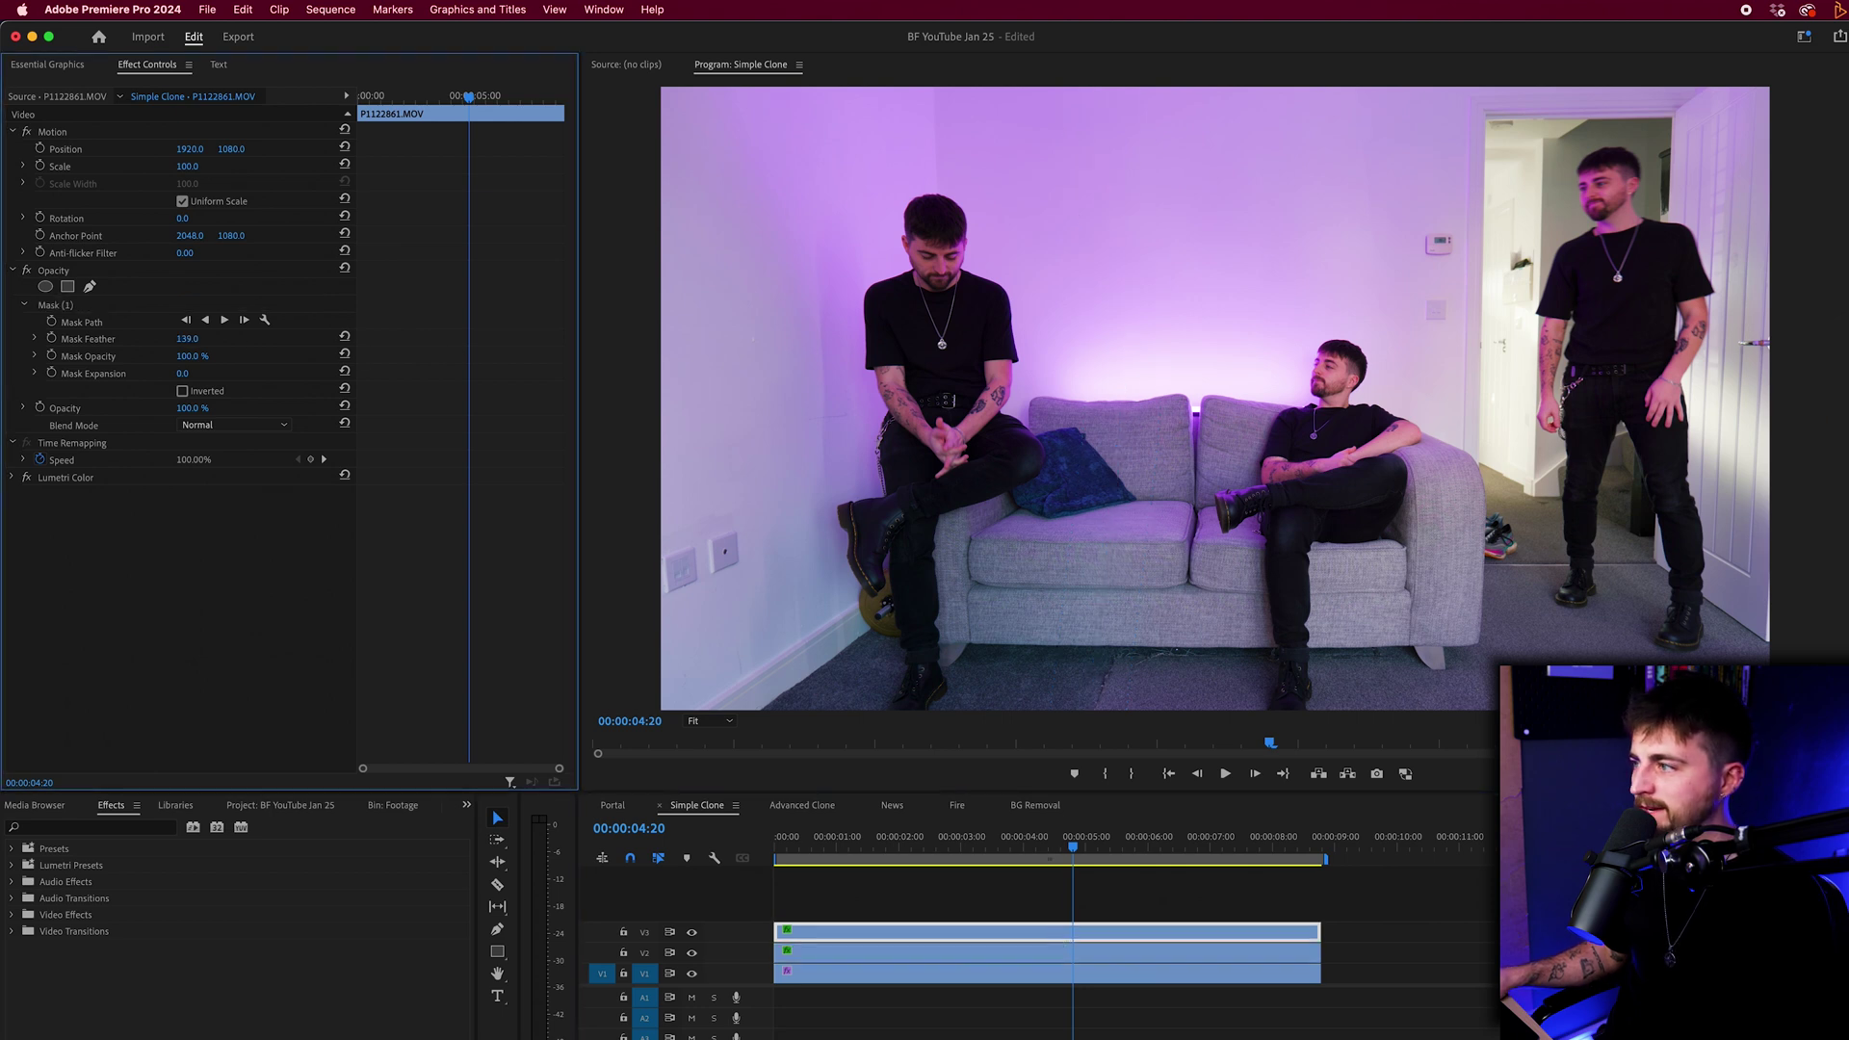
Nudge a V3 mask point beside the sofa, set feather to 169, and return to 00:00:02:22
{"action": "left_click", "coordinate": [56, 304]}
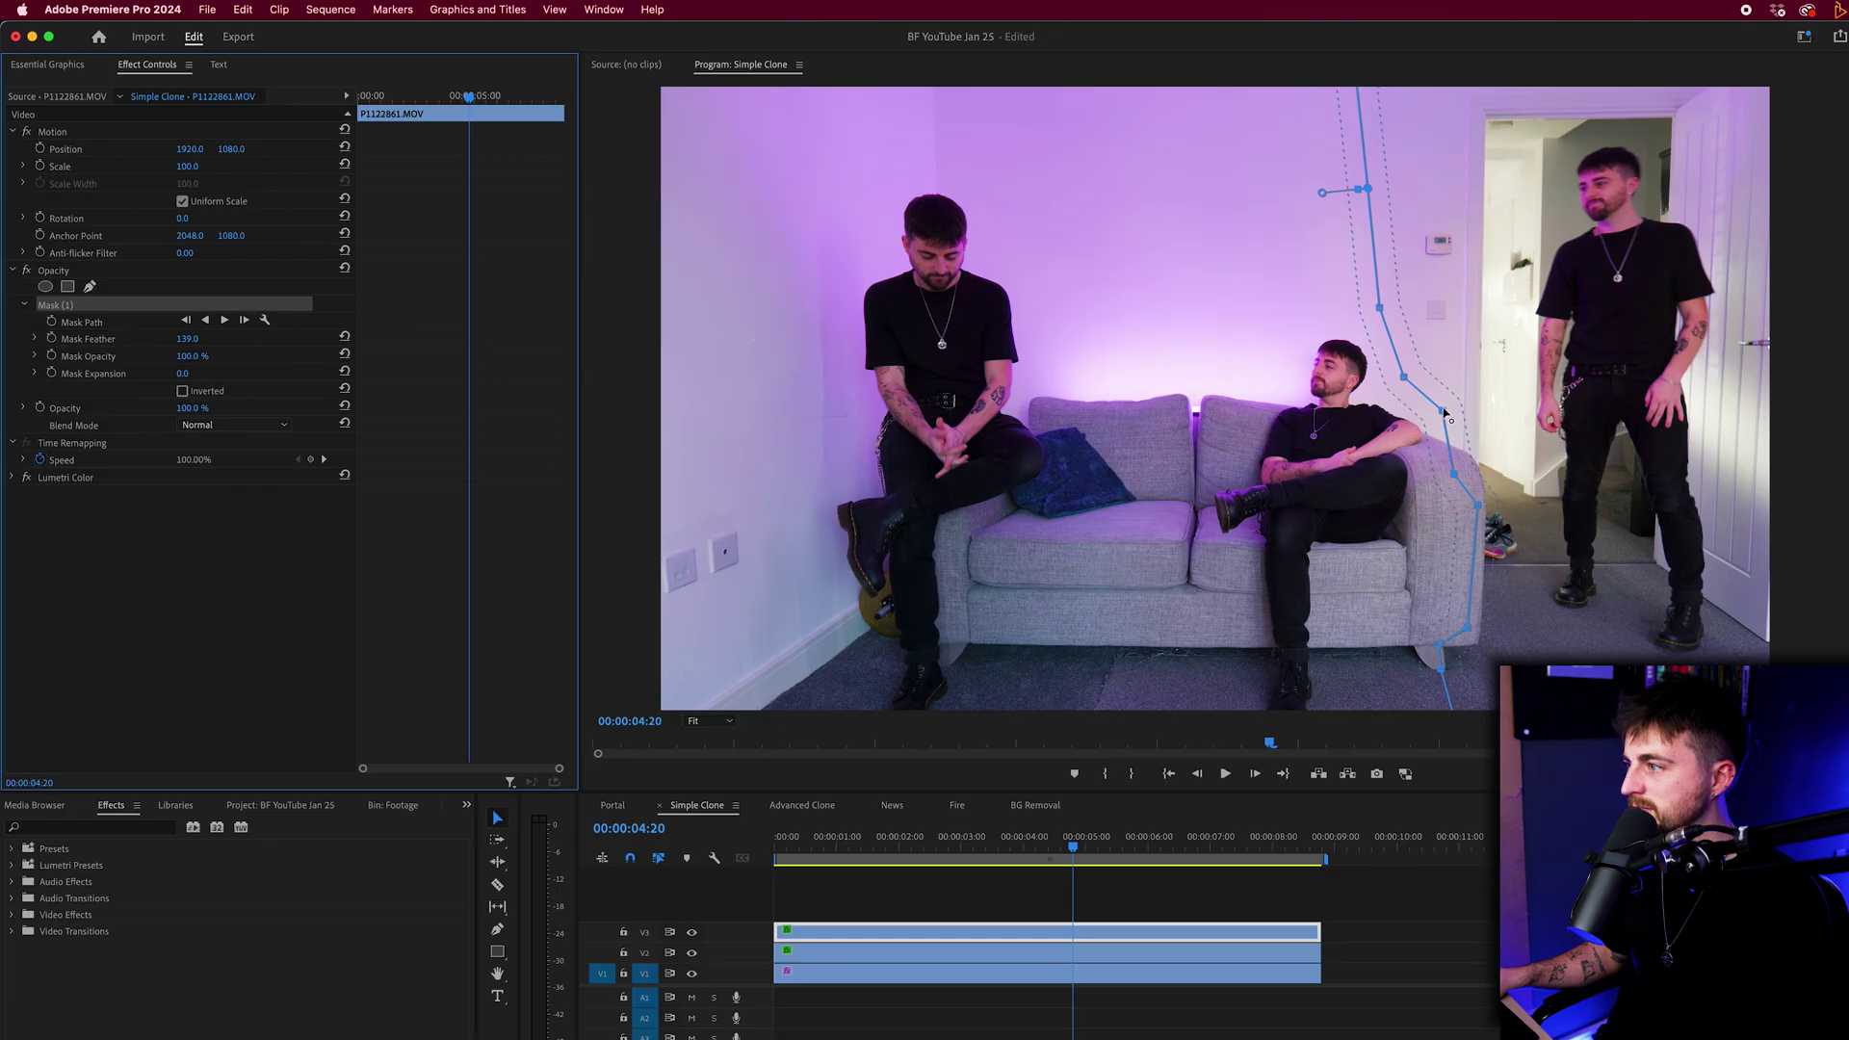
{"action": "left_click_drag", "start_coordinate": [1444, 412], "coordinate": [1450, 409]}
{"action": "left_click_drag", "start_coordinate": [196, 341], "coordinate": [226, 341]}
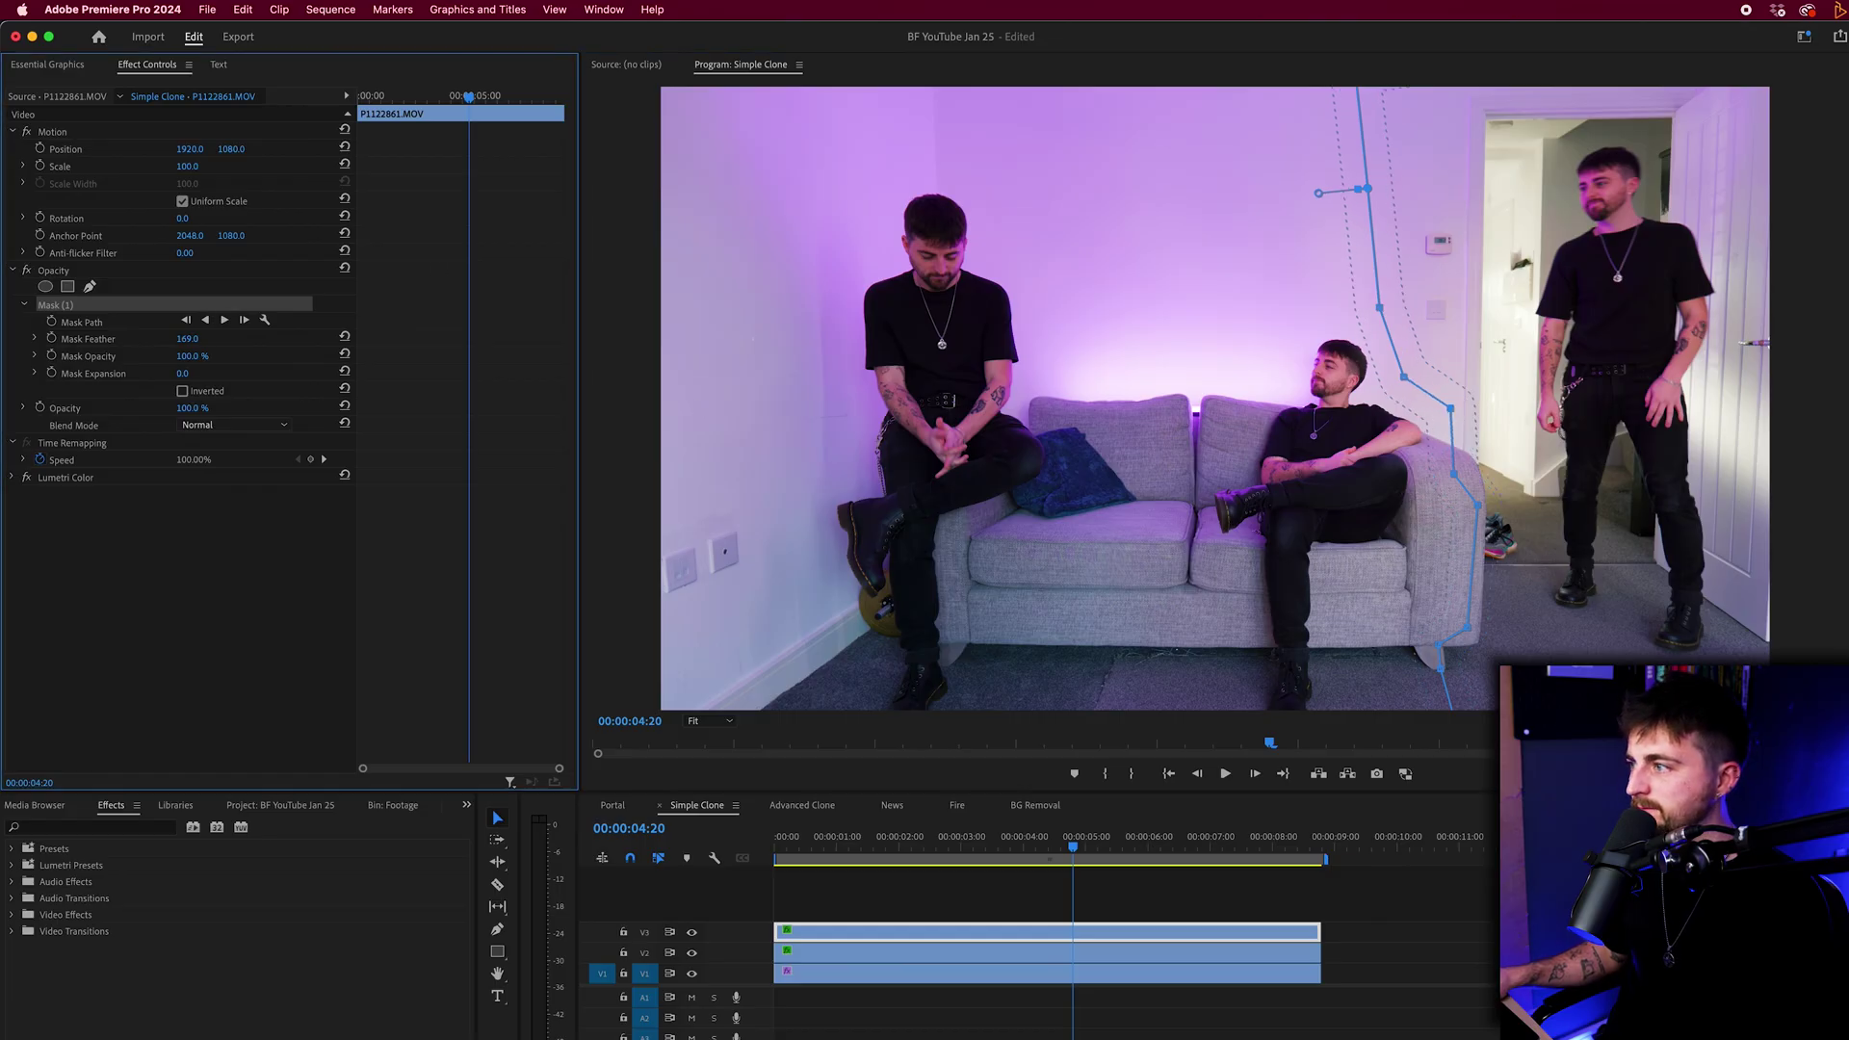
{"action": "left_click_drag", "start_coordinate": [1022, 840], "coordinate": [953, 844]}
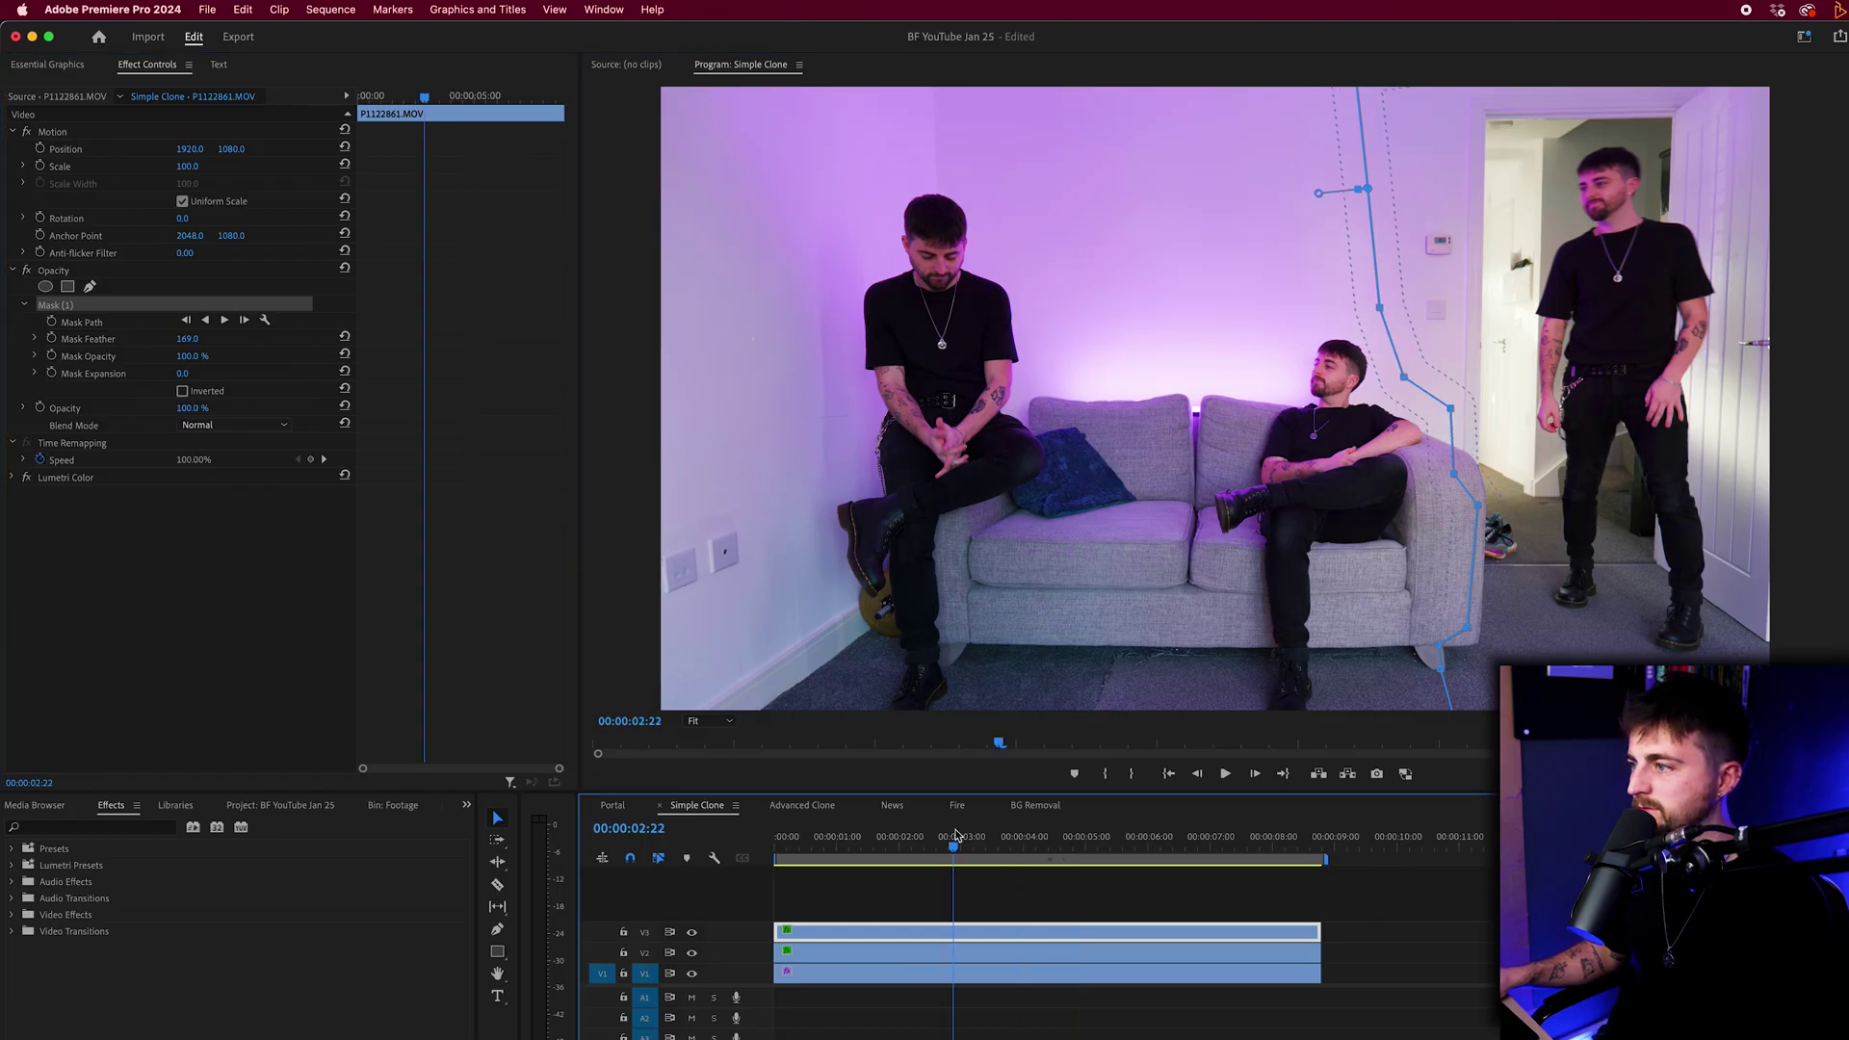
{"action": "left_click", "coordinate": [709, 721]}
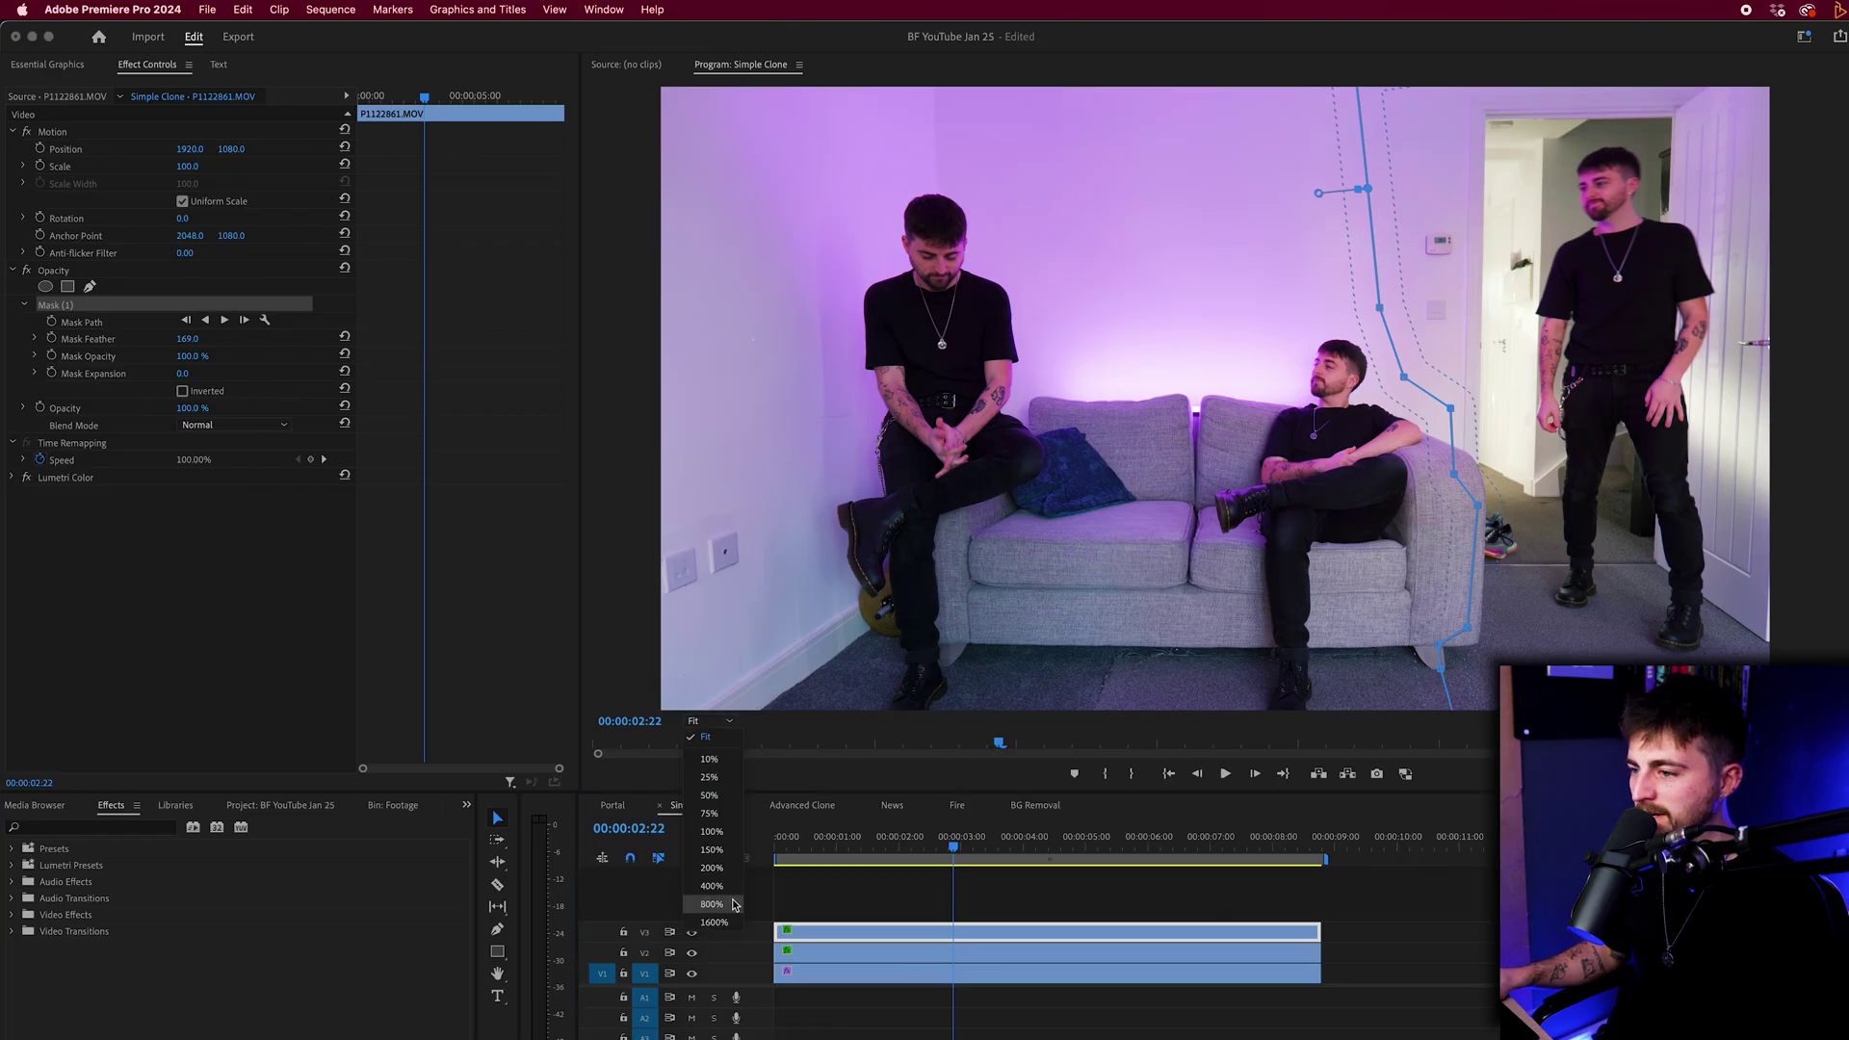
{"action": "left_click", "coordinate": [712, 867]}
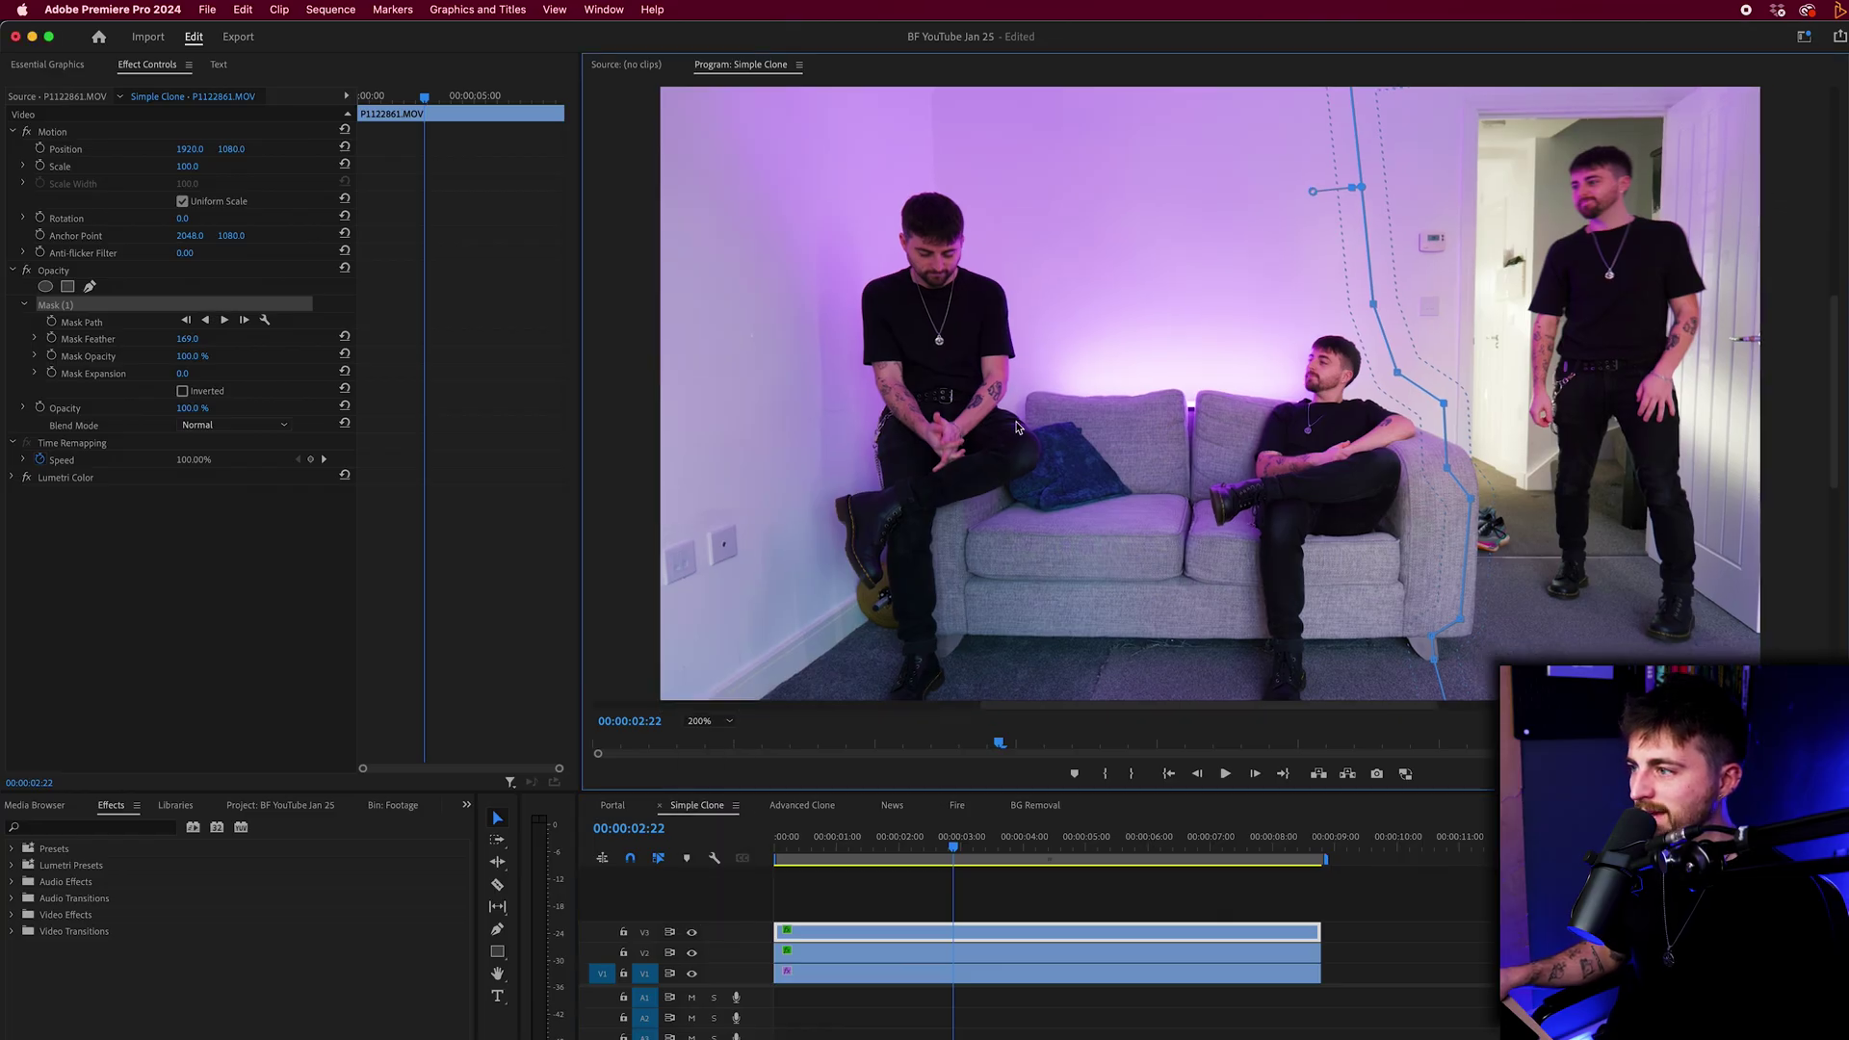
{"action": "left_click", "coordinate": [722, 729]}
{"action": "left_click", "coordinate": [725, 890]}
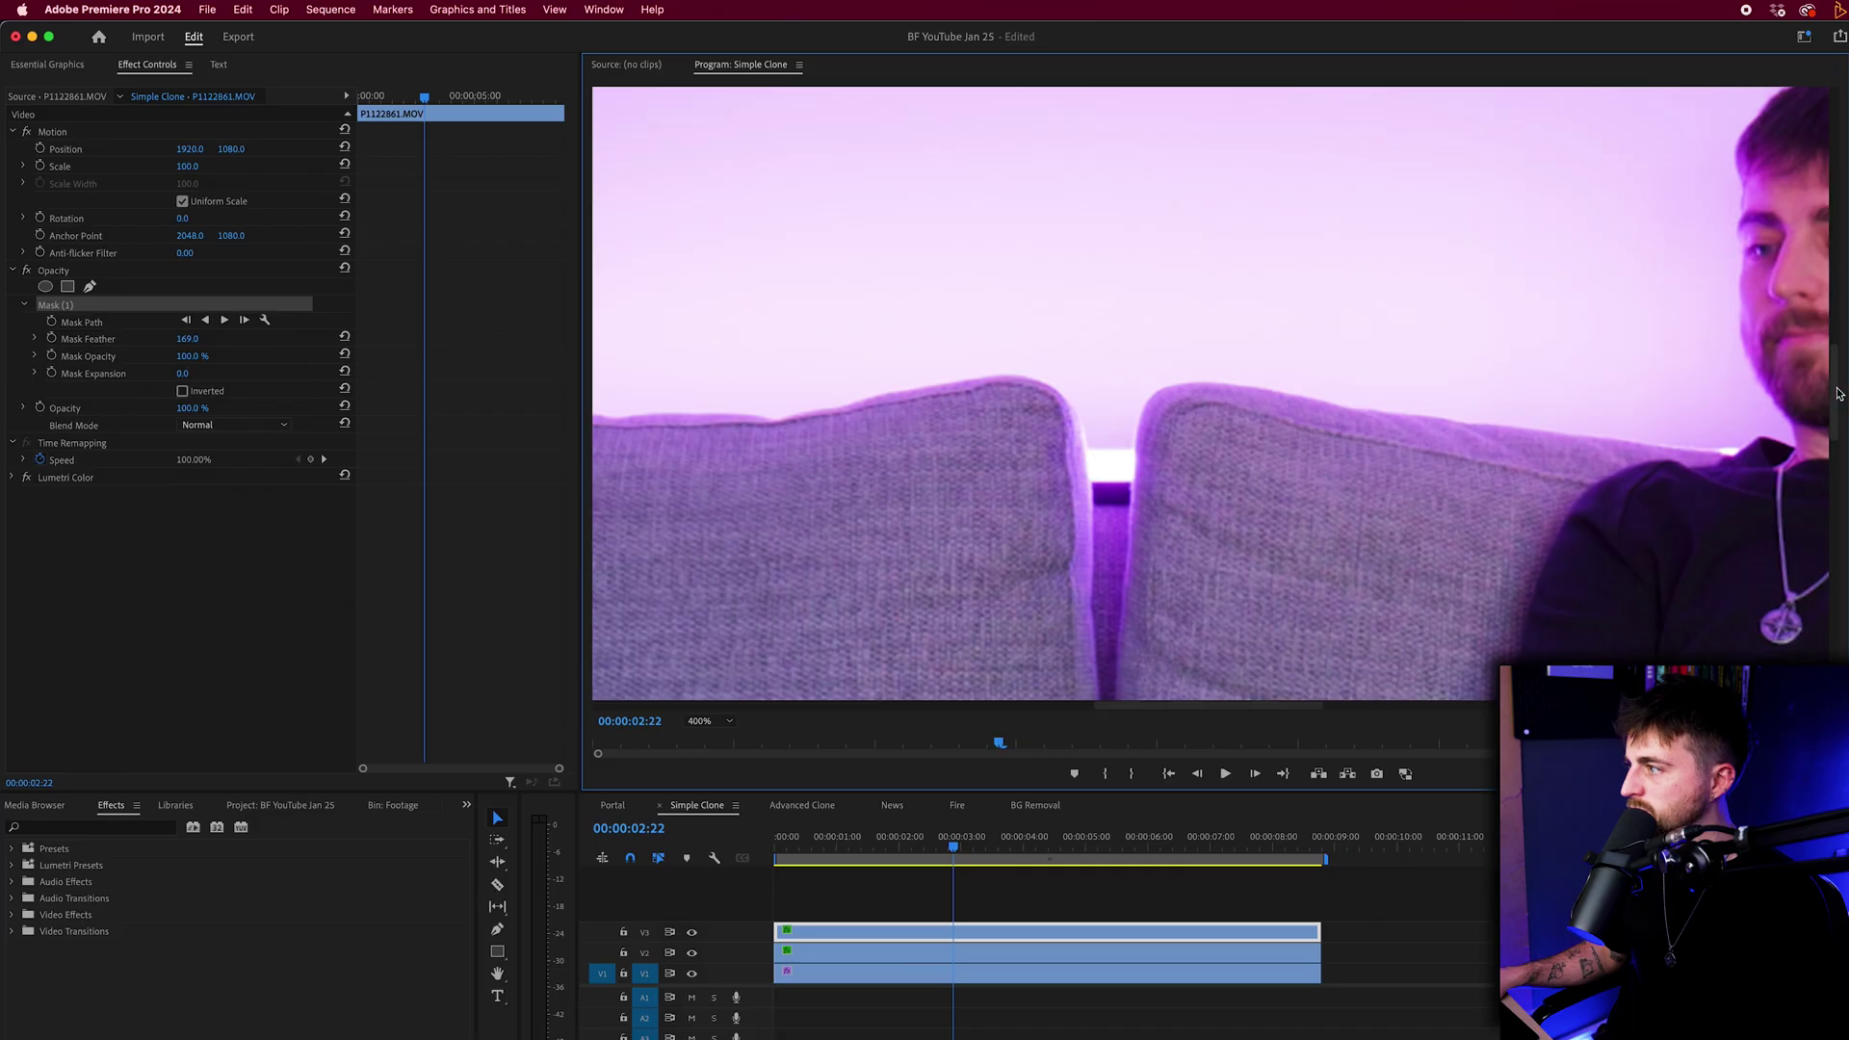
{"action": "scroll", "coordinate": [1348, 636], "scroll_direction": "down", "scroll_amount": 4}
{"action": "left_click_drag", "start_coordinate": [1173, 709], "coordinate": [1048, 707]}
{"action": "left_click", "coordinate": [1107, 953]}
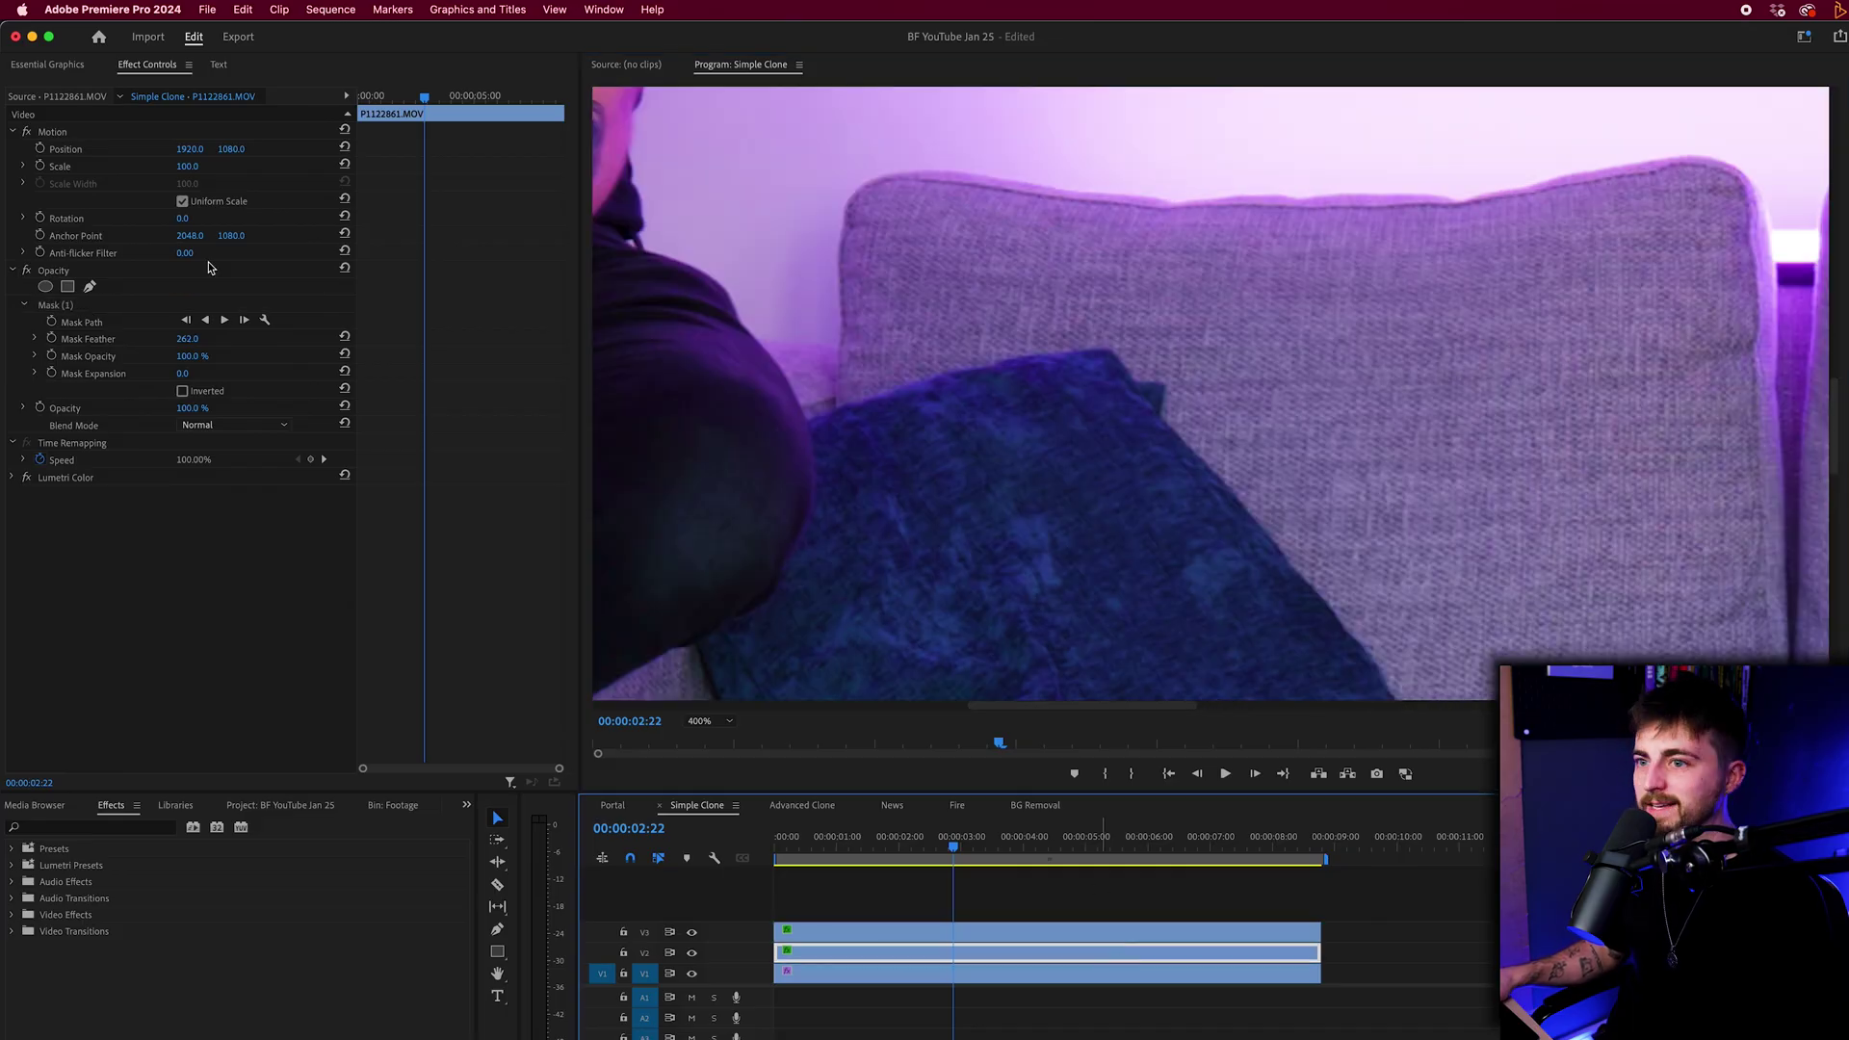
{"action": "left_click", "coordinate": [83, 306]}
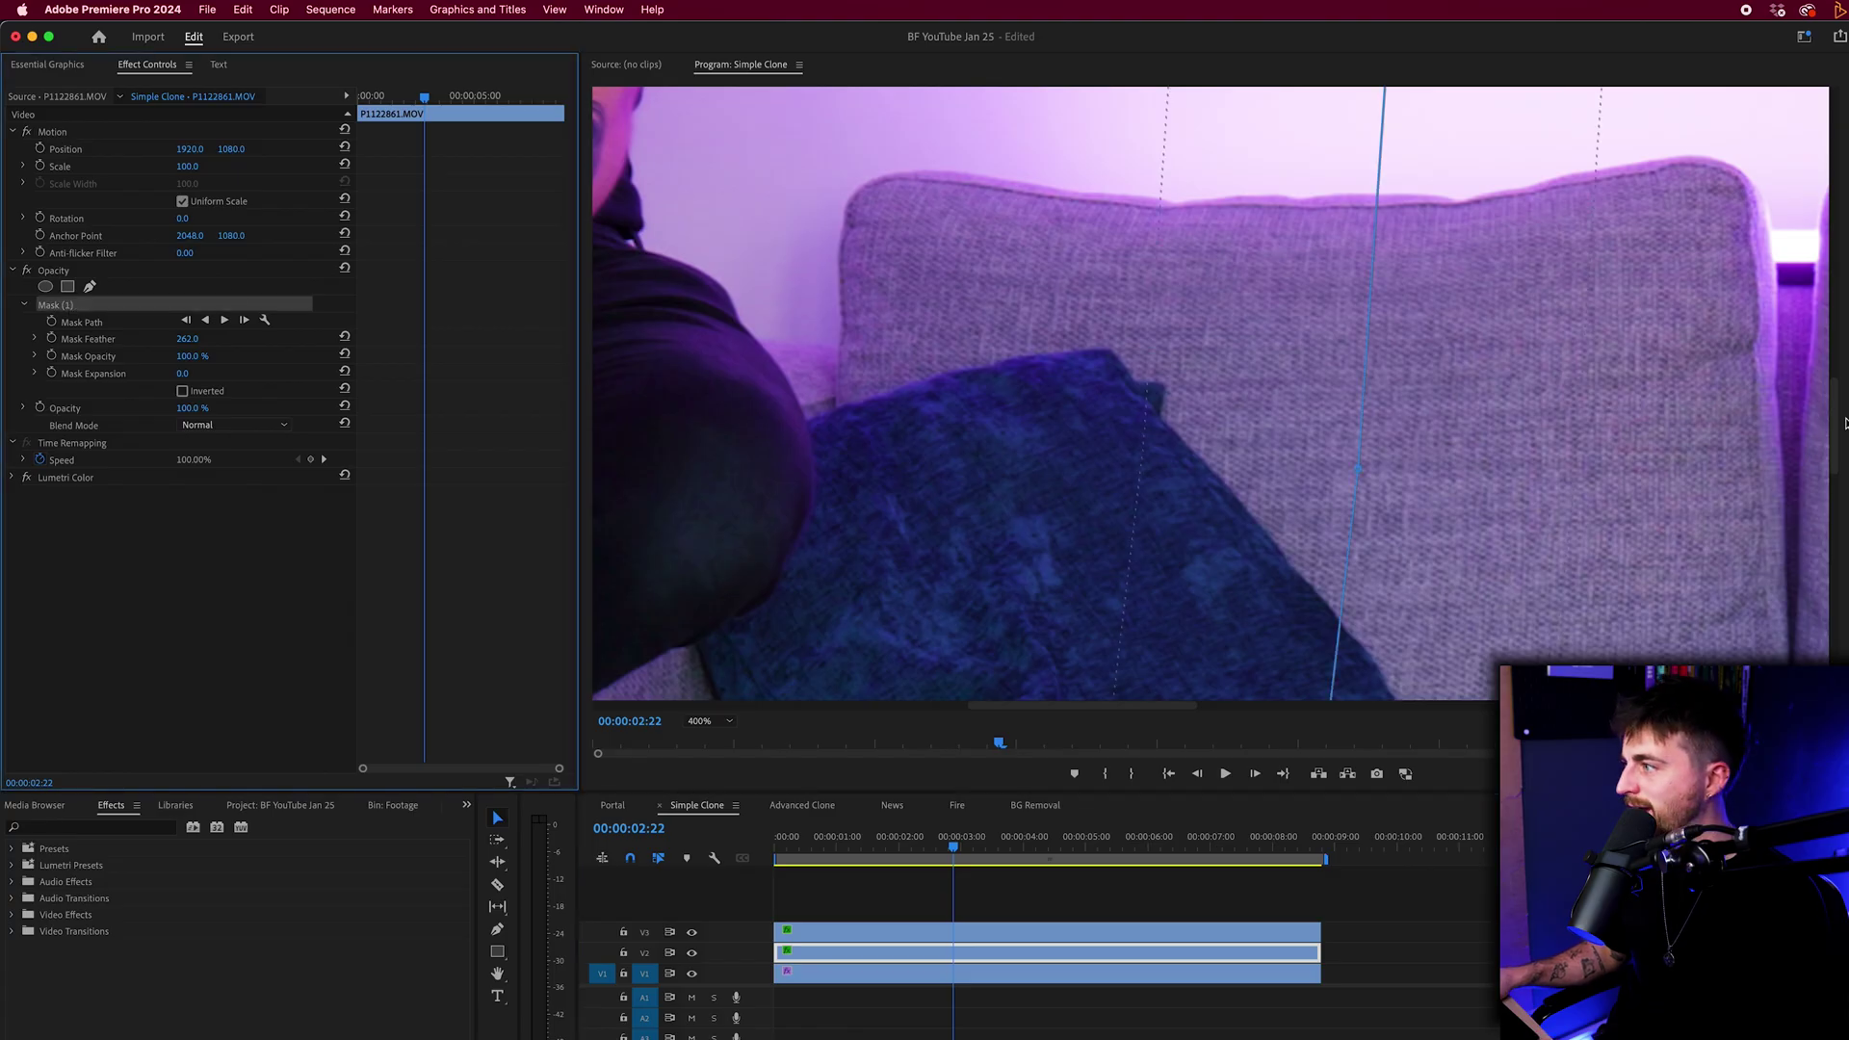
{"action": "left_click_drag", "start_coordinate": [1844, 422], "coordinate": [1843, 443]}
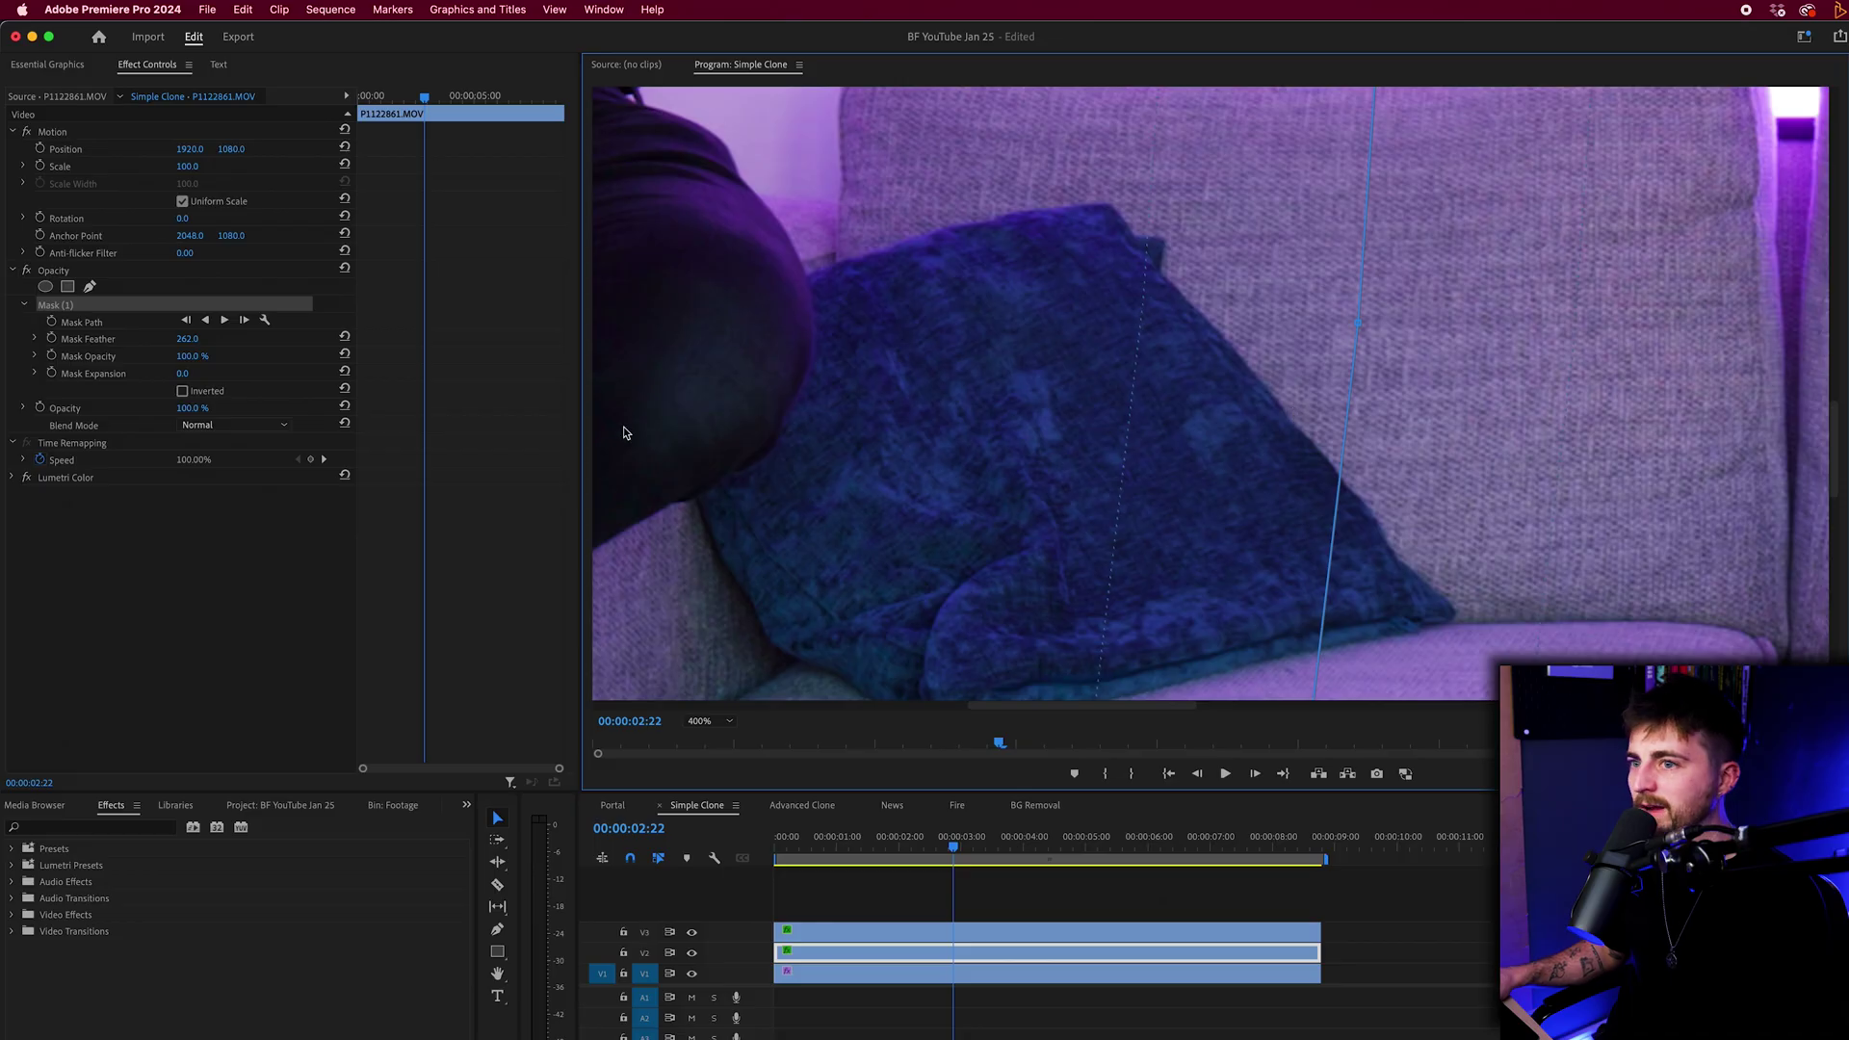
{"action": "left_click", "coordinate": [791, 954]}
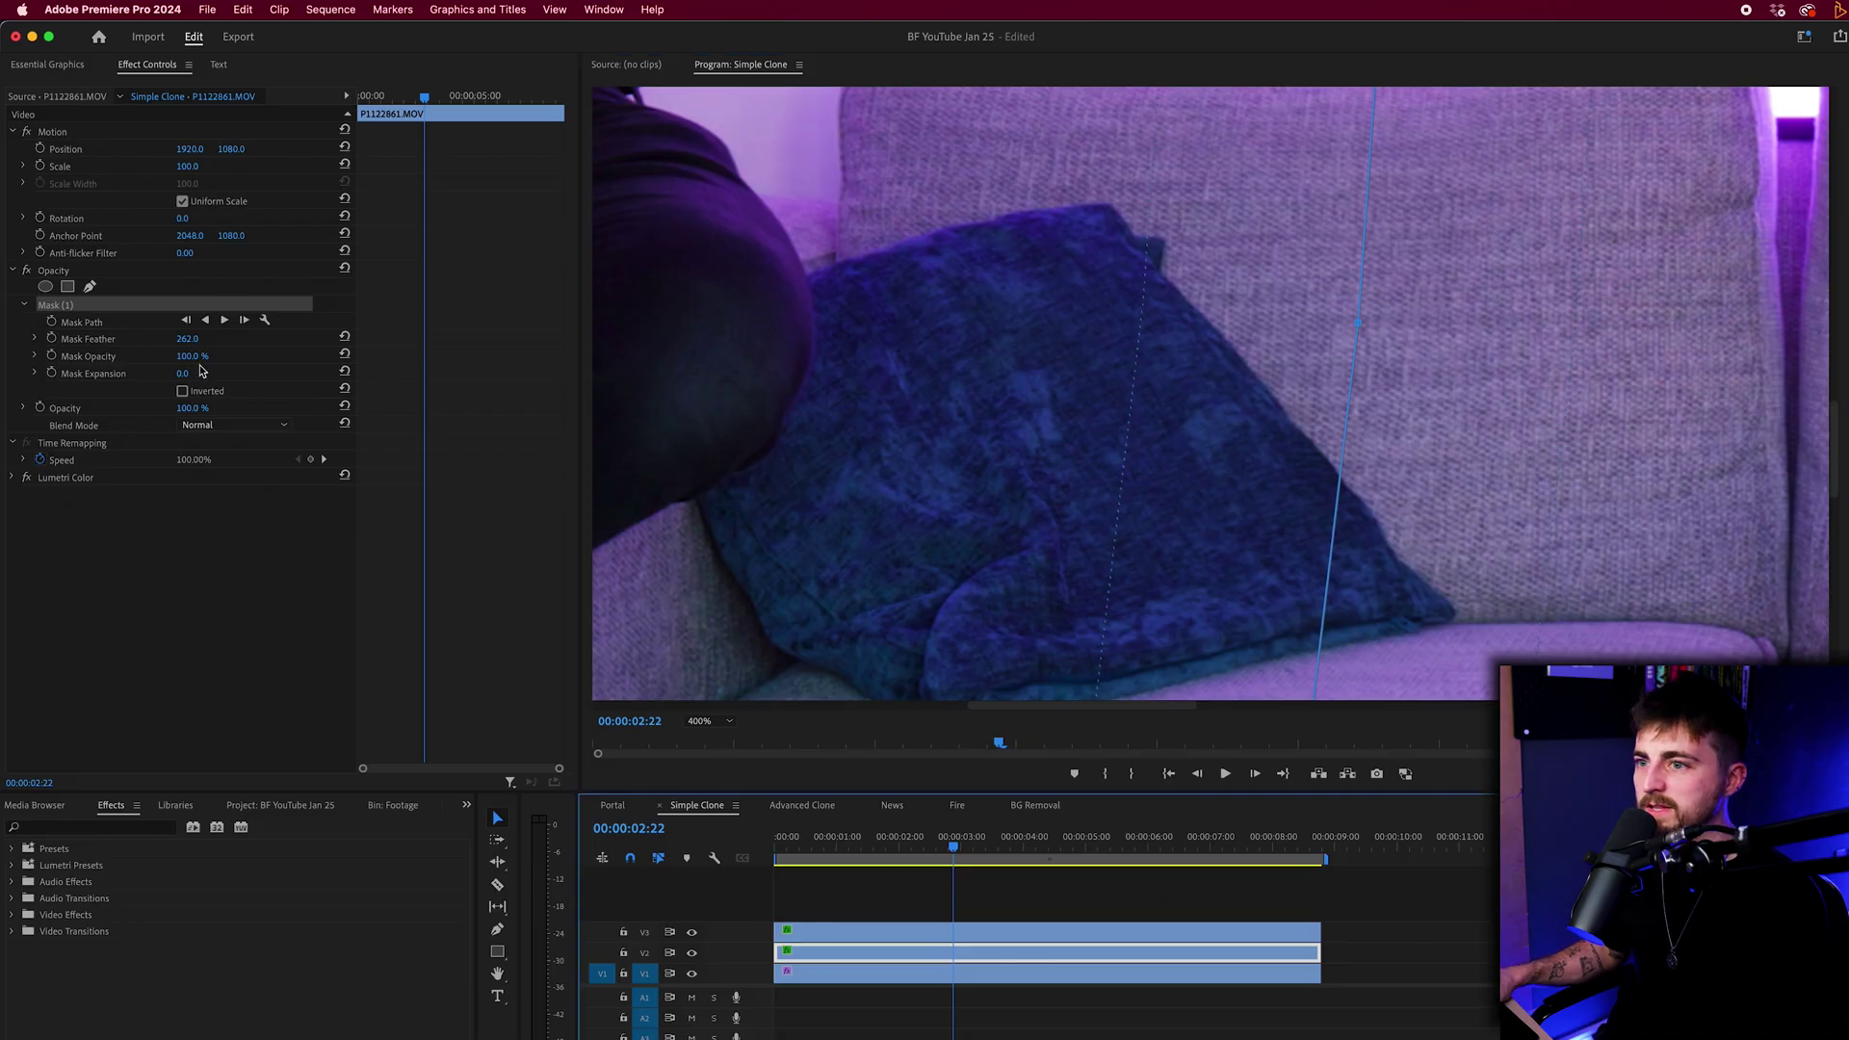
{"action": "left_click_drag", "start_coordinate": [190, 409], "coordinate": [142, 409]}
{"action": "key", "text": "super+z"}
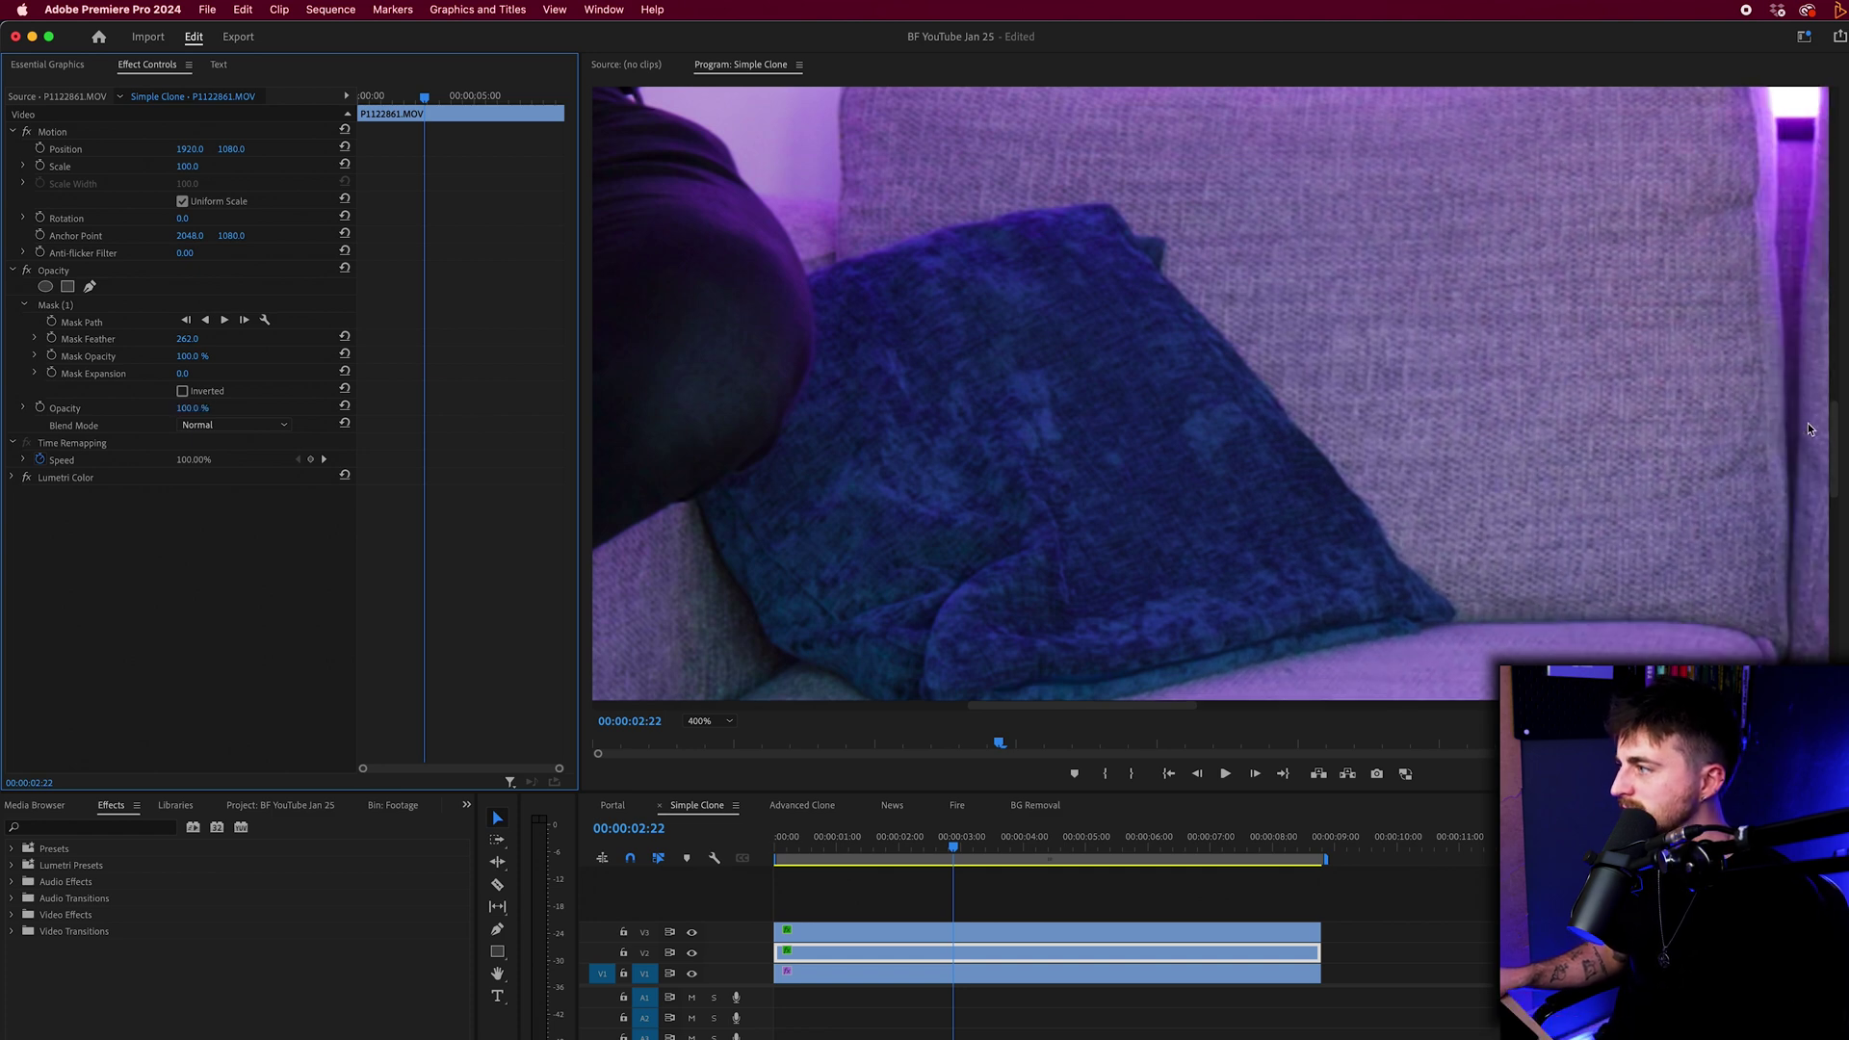
{"action": "scroll", "coordinate": [1833, 432], "scroll_direction": "down", "scroll_amount": 3}
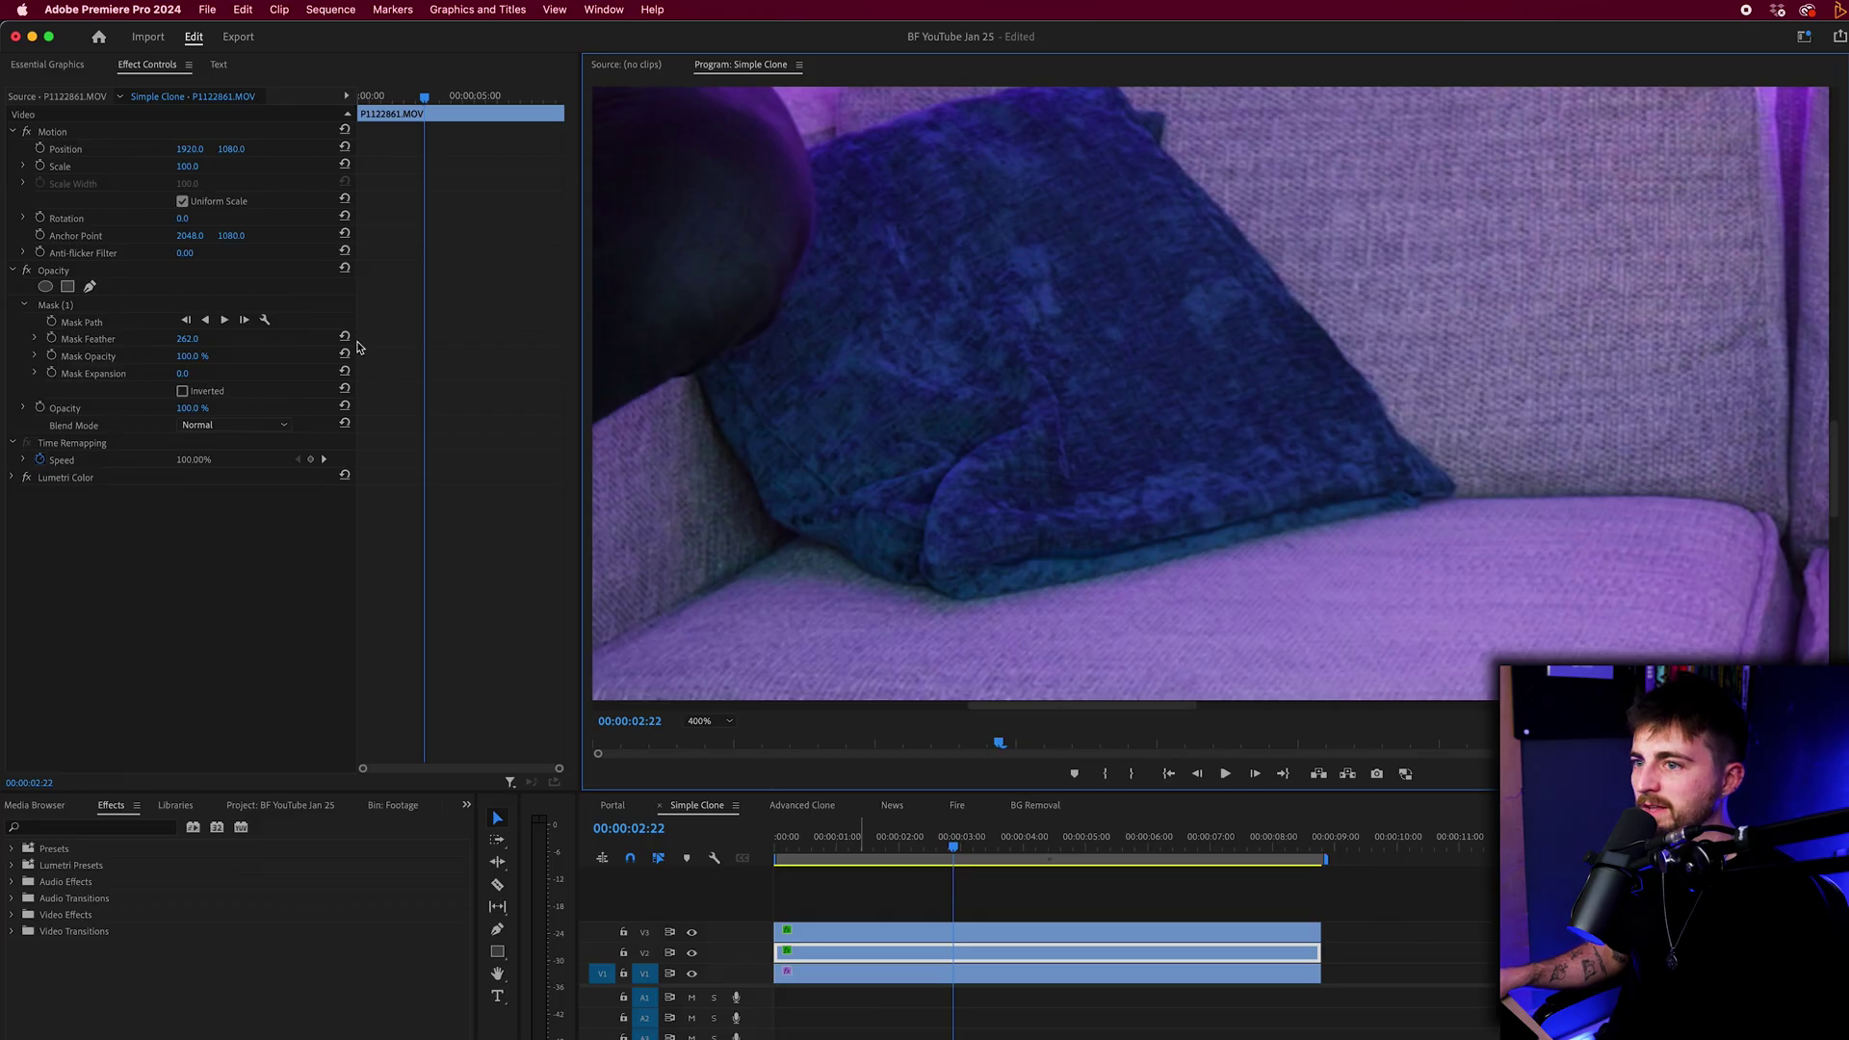
{"action": "left_click_drag", "start_coordinate": [236, 149], "coordinate": [223, 150]}
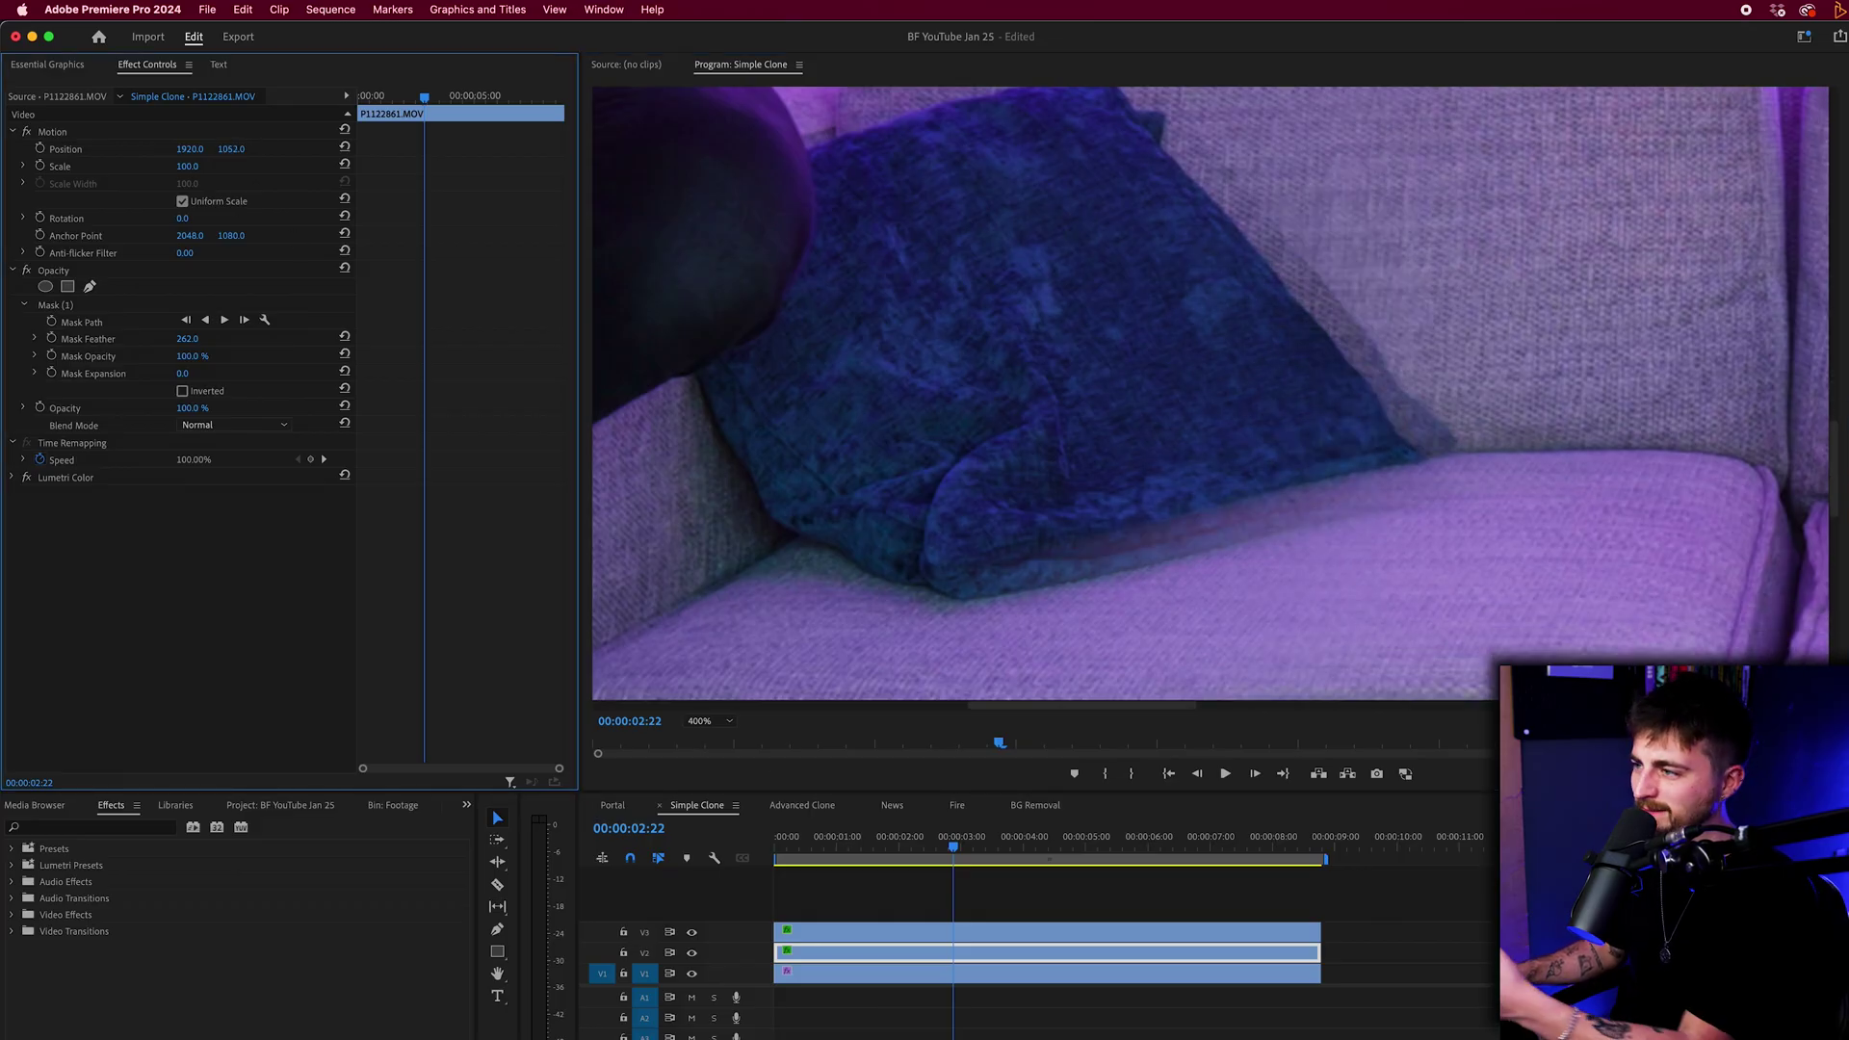
{"action": "key", "text": "super+z"}
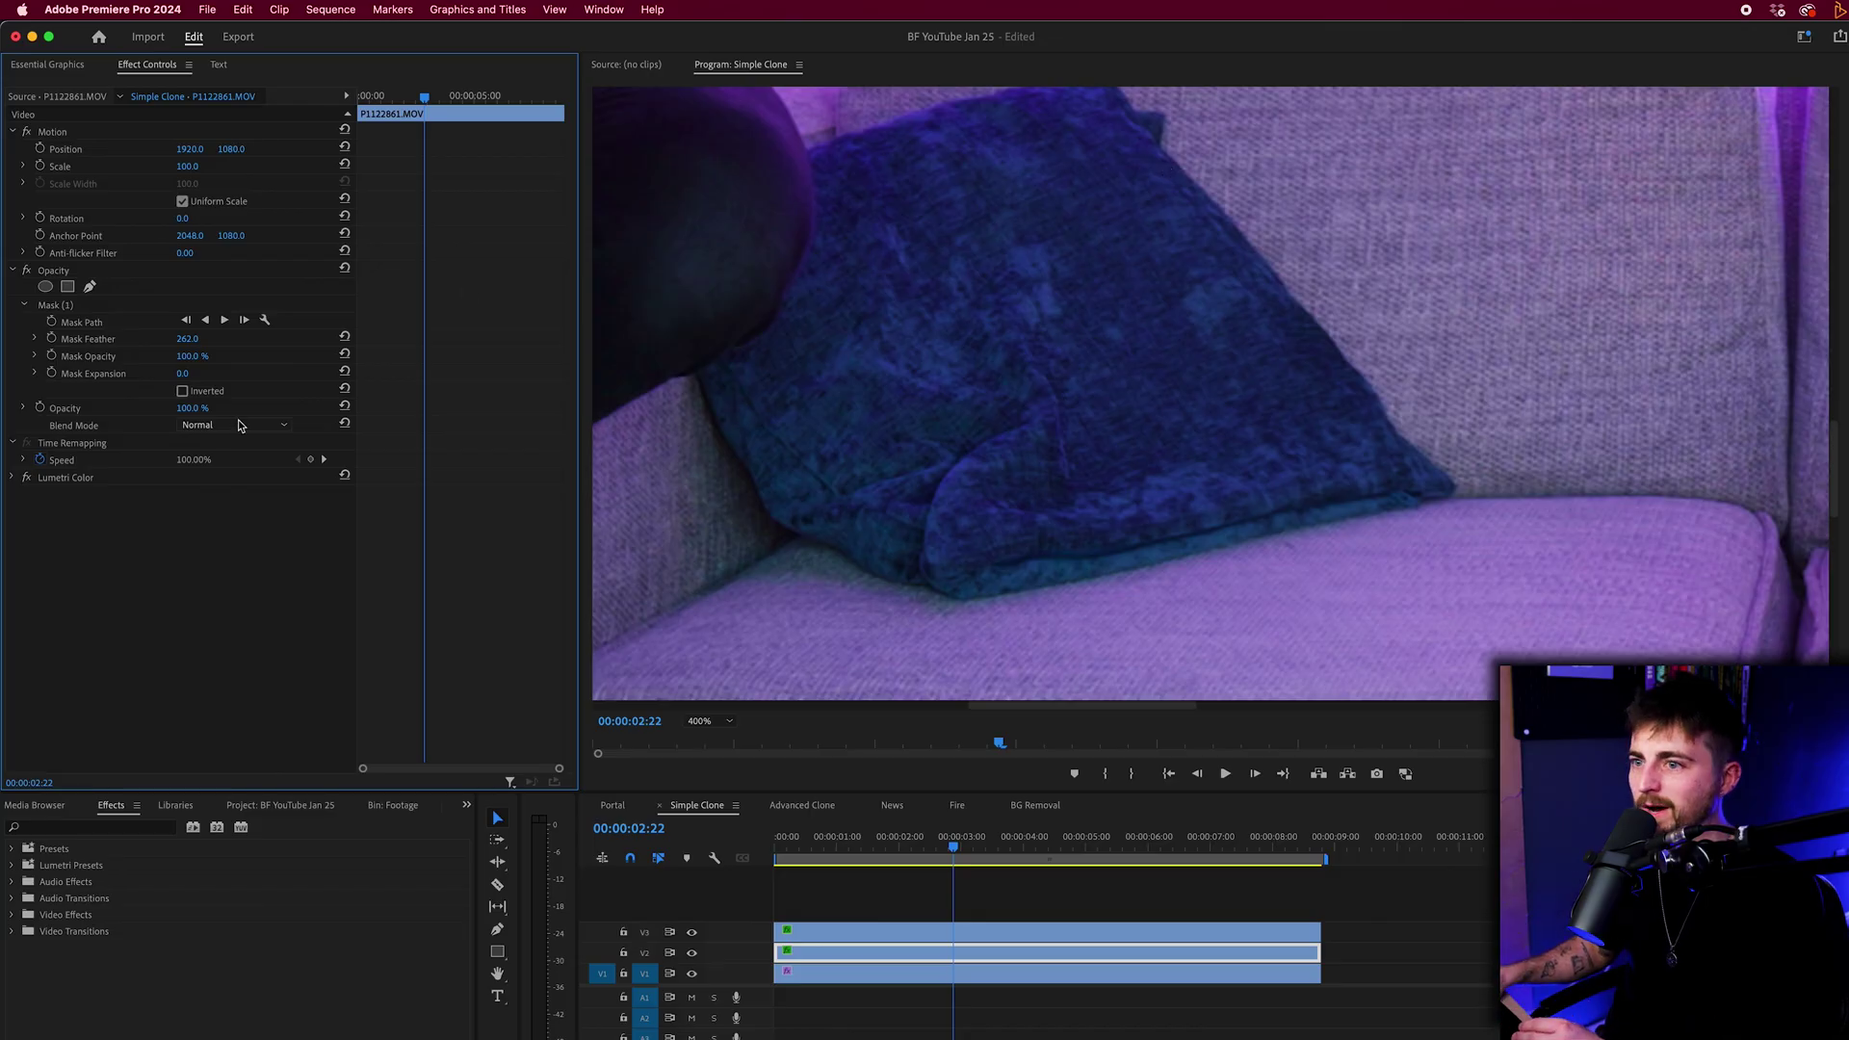
{"action": "left_click_drag", "start_coordinate": [191, 408], "coordinate": [116, 409]}
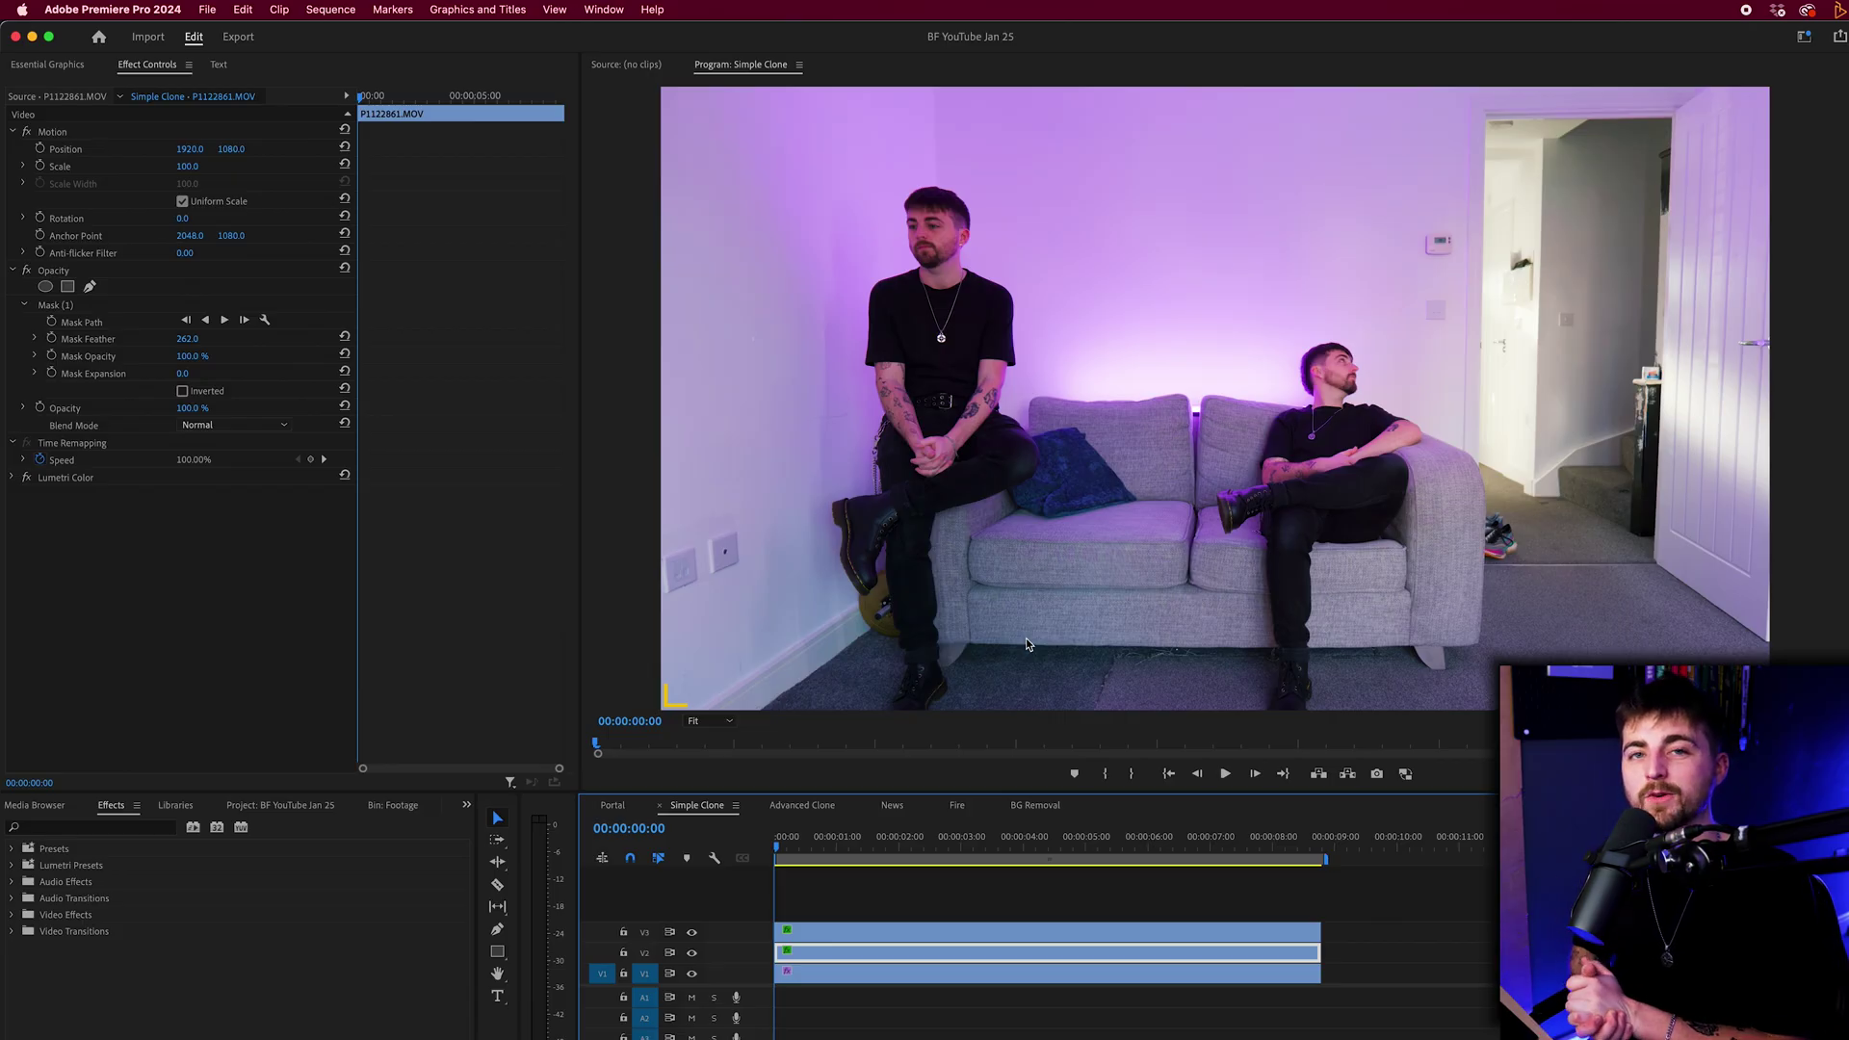
Select the V1–V3 clips and nest them, typing 'clone' as the sequence name
{"action": "left_click_drag", "start_coordinate": [1420, 915], "coordinate": [922, 1024]}
{"action": "right_click", "coordinate": [888, 957]}
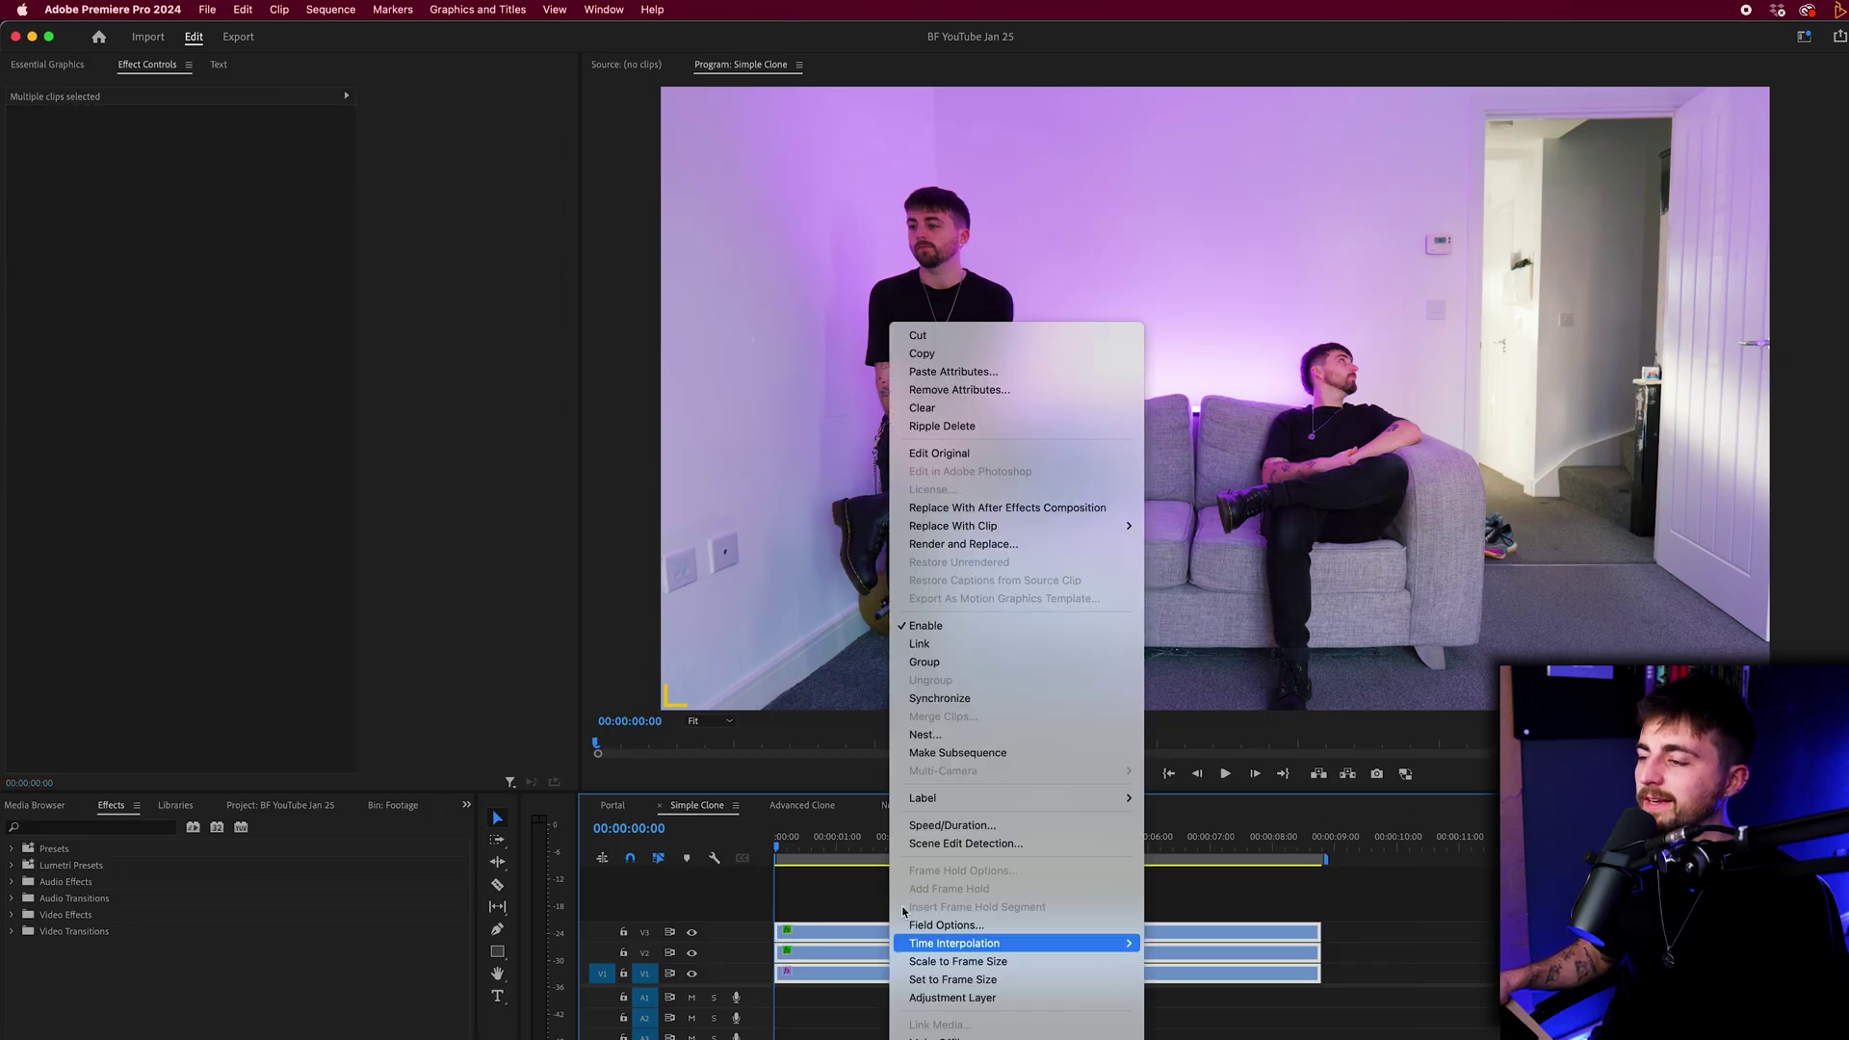
{"action": "left_click", "coordinate": [914, 737]}
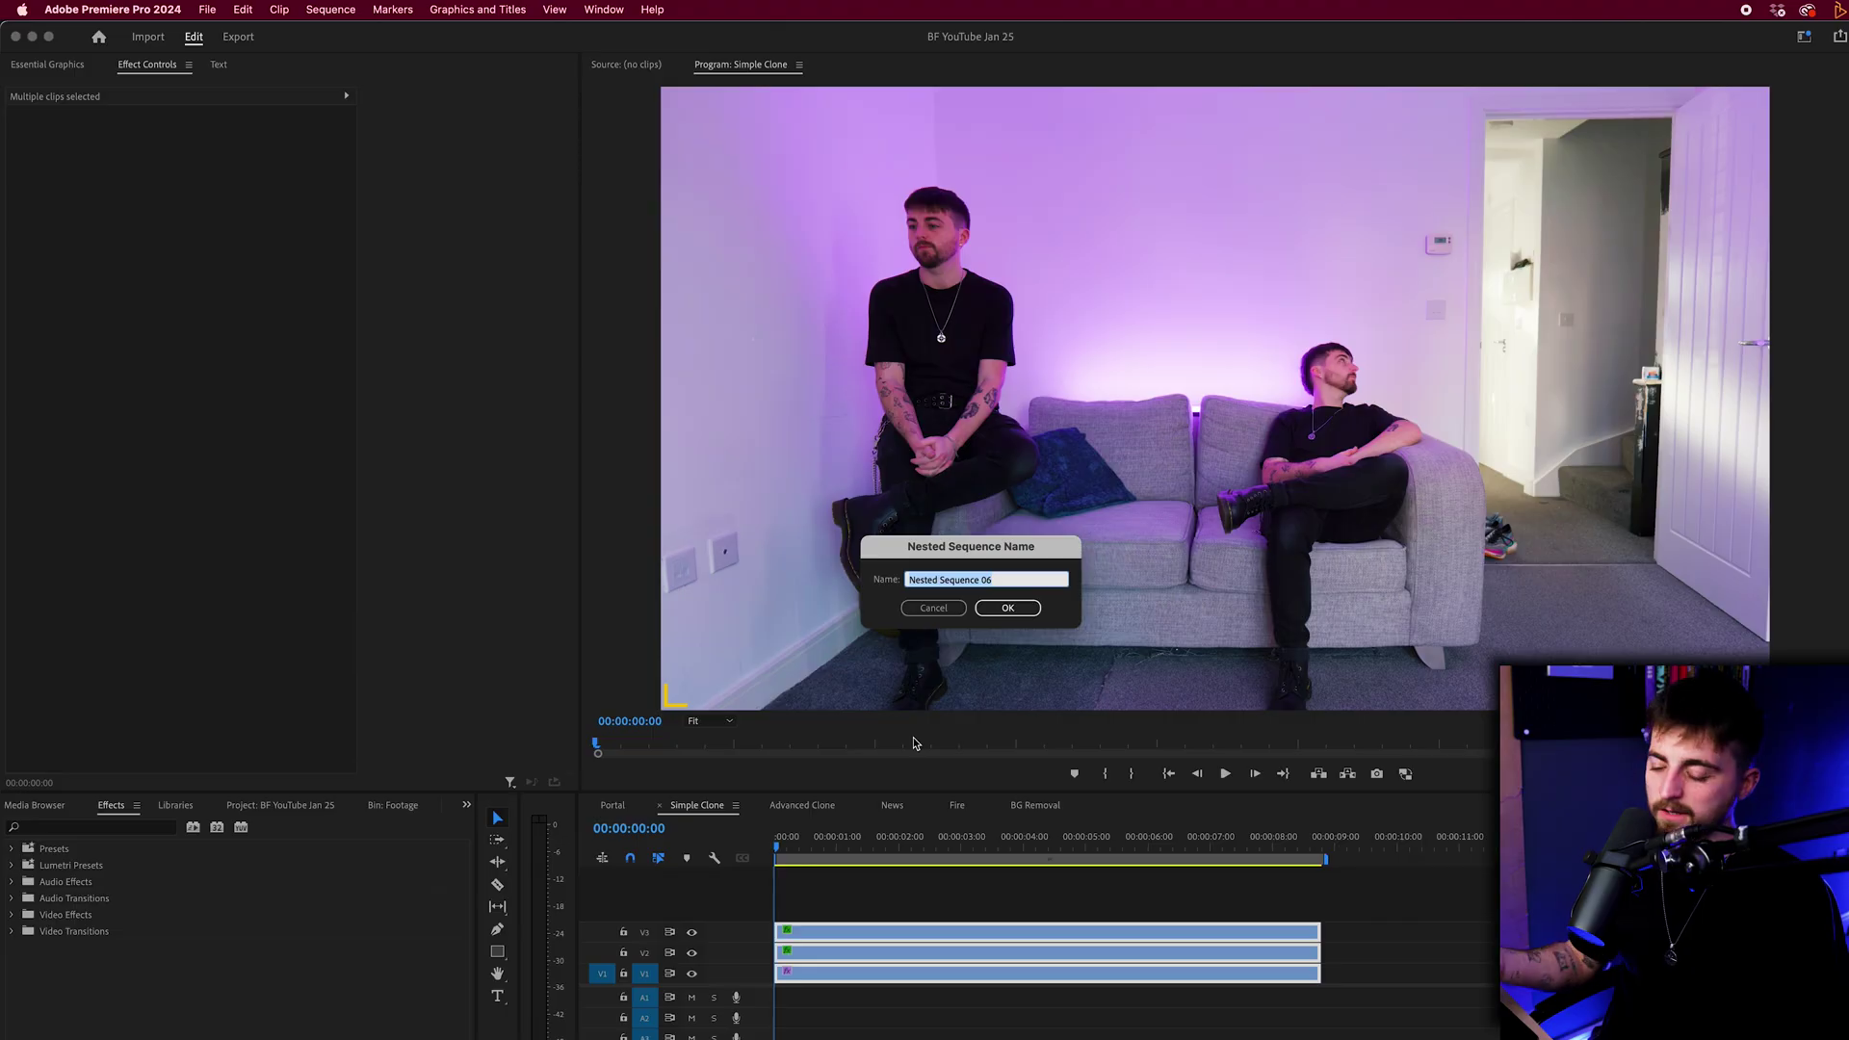
{"action": "type", "text": "c"}
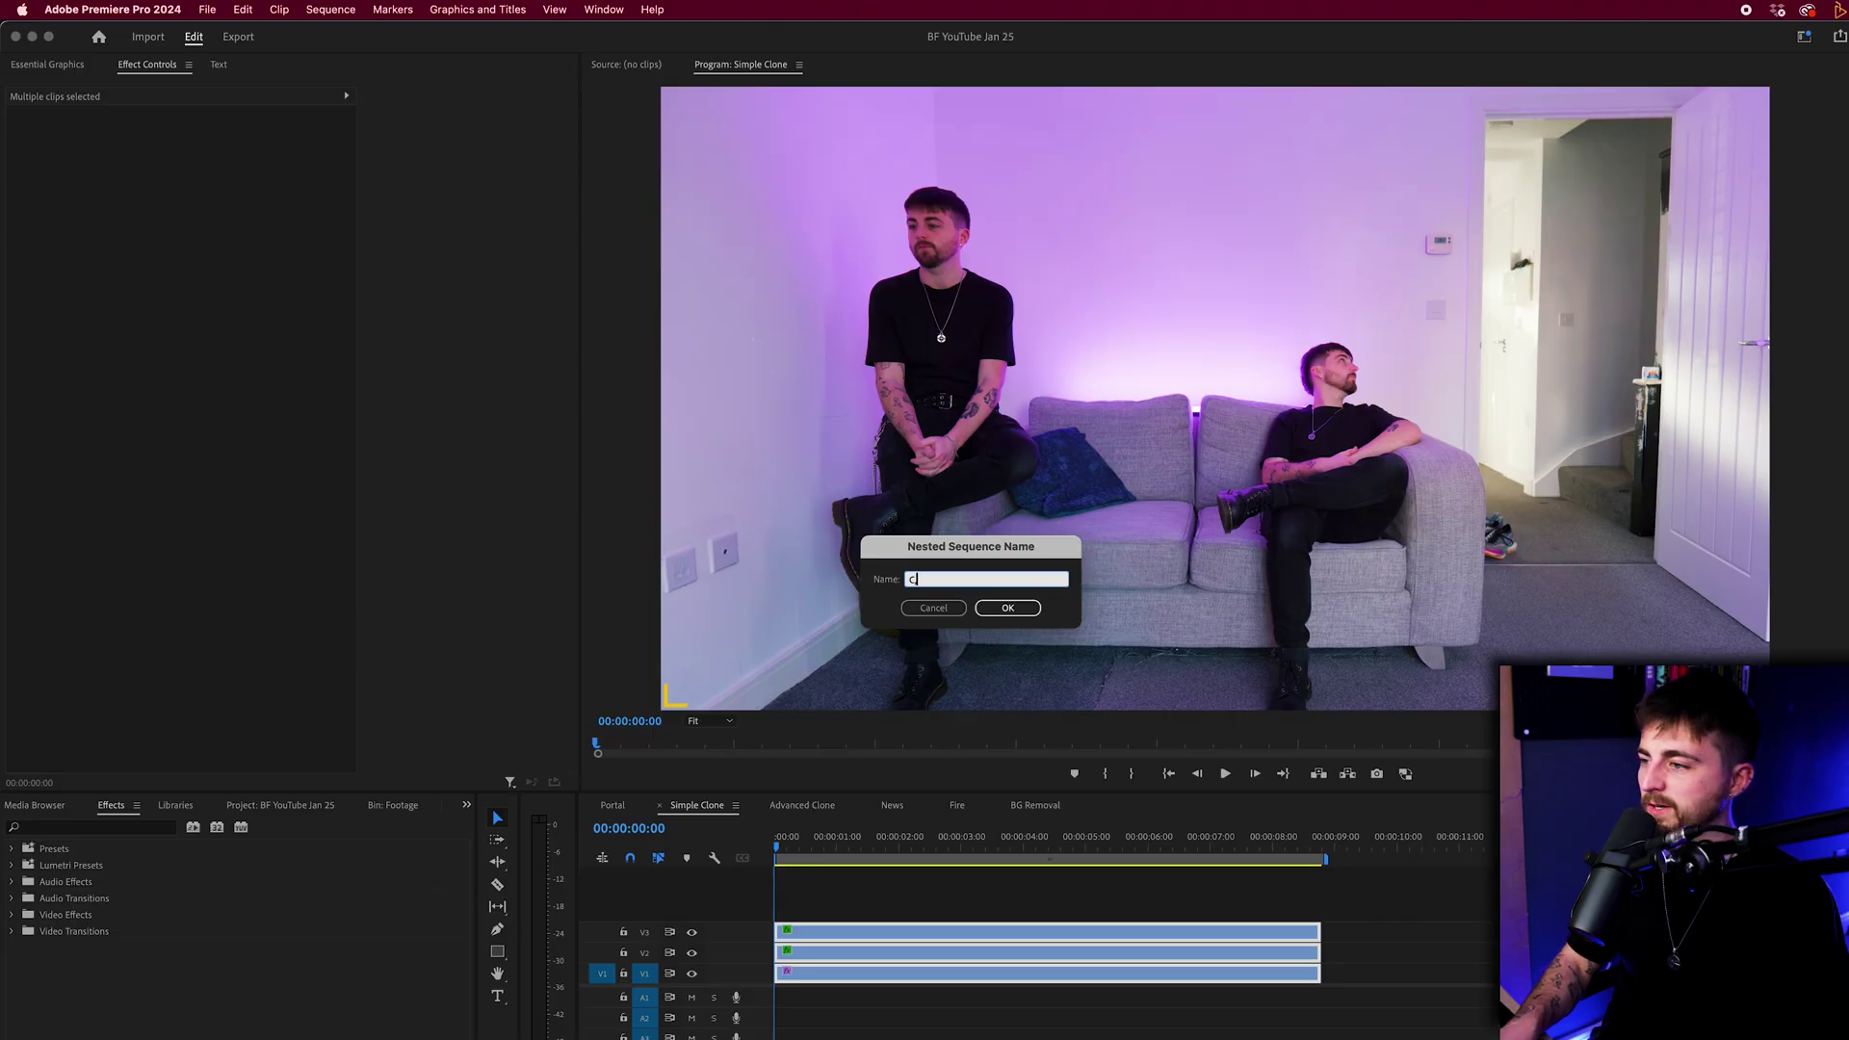
{"action": "type", "text": "lone"}
Confirm the Clone nest, select it, and start Scale keyframing at 00:00:08:10
{"action": "key", "text": "Return"}
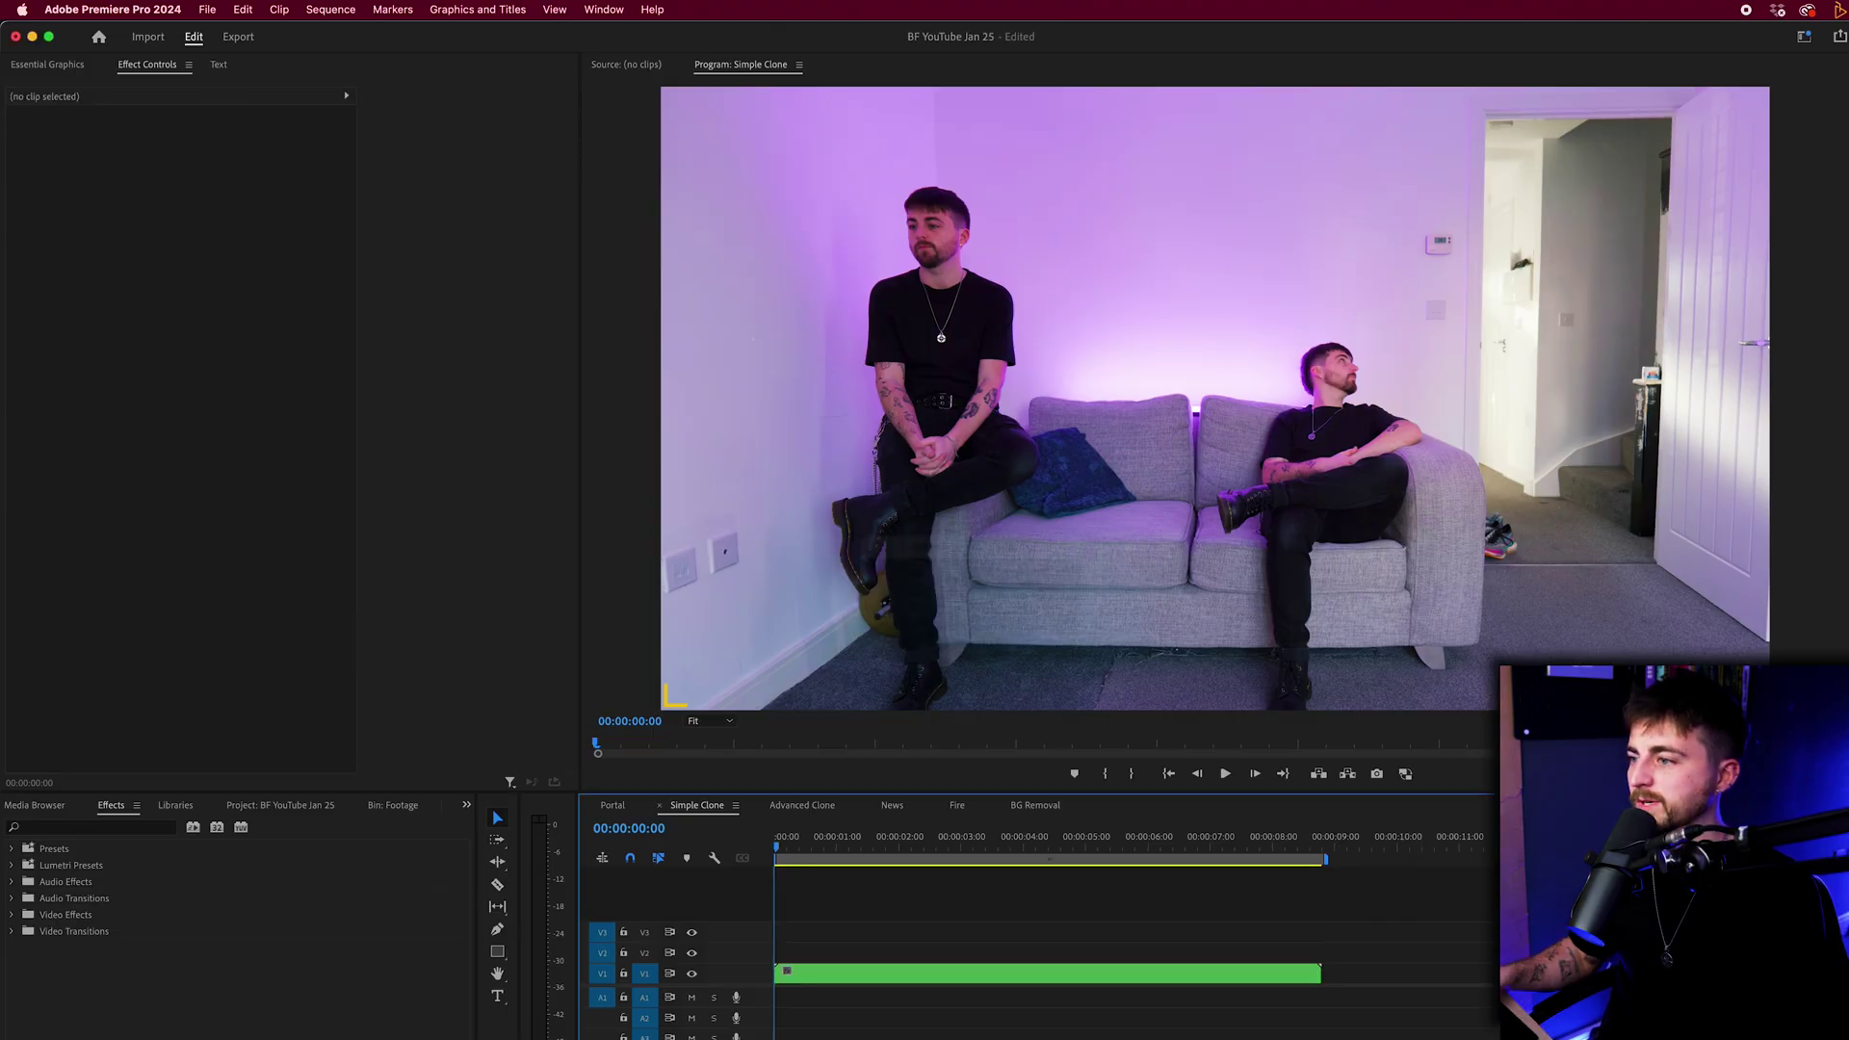
{"action": "left_click", "coordinate": [1053, 972]}
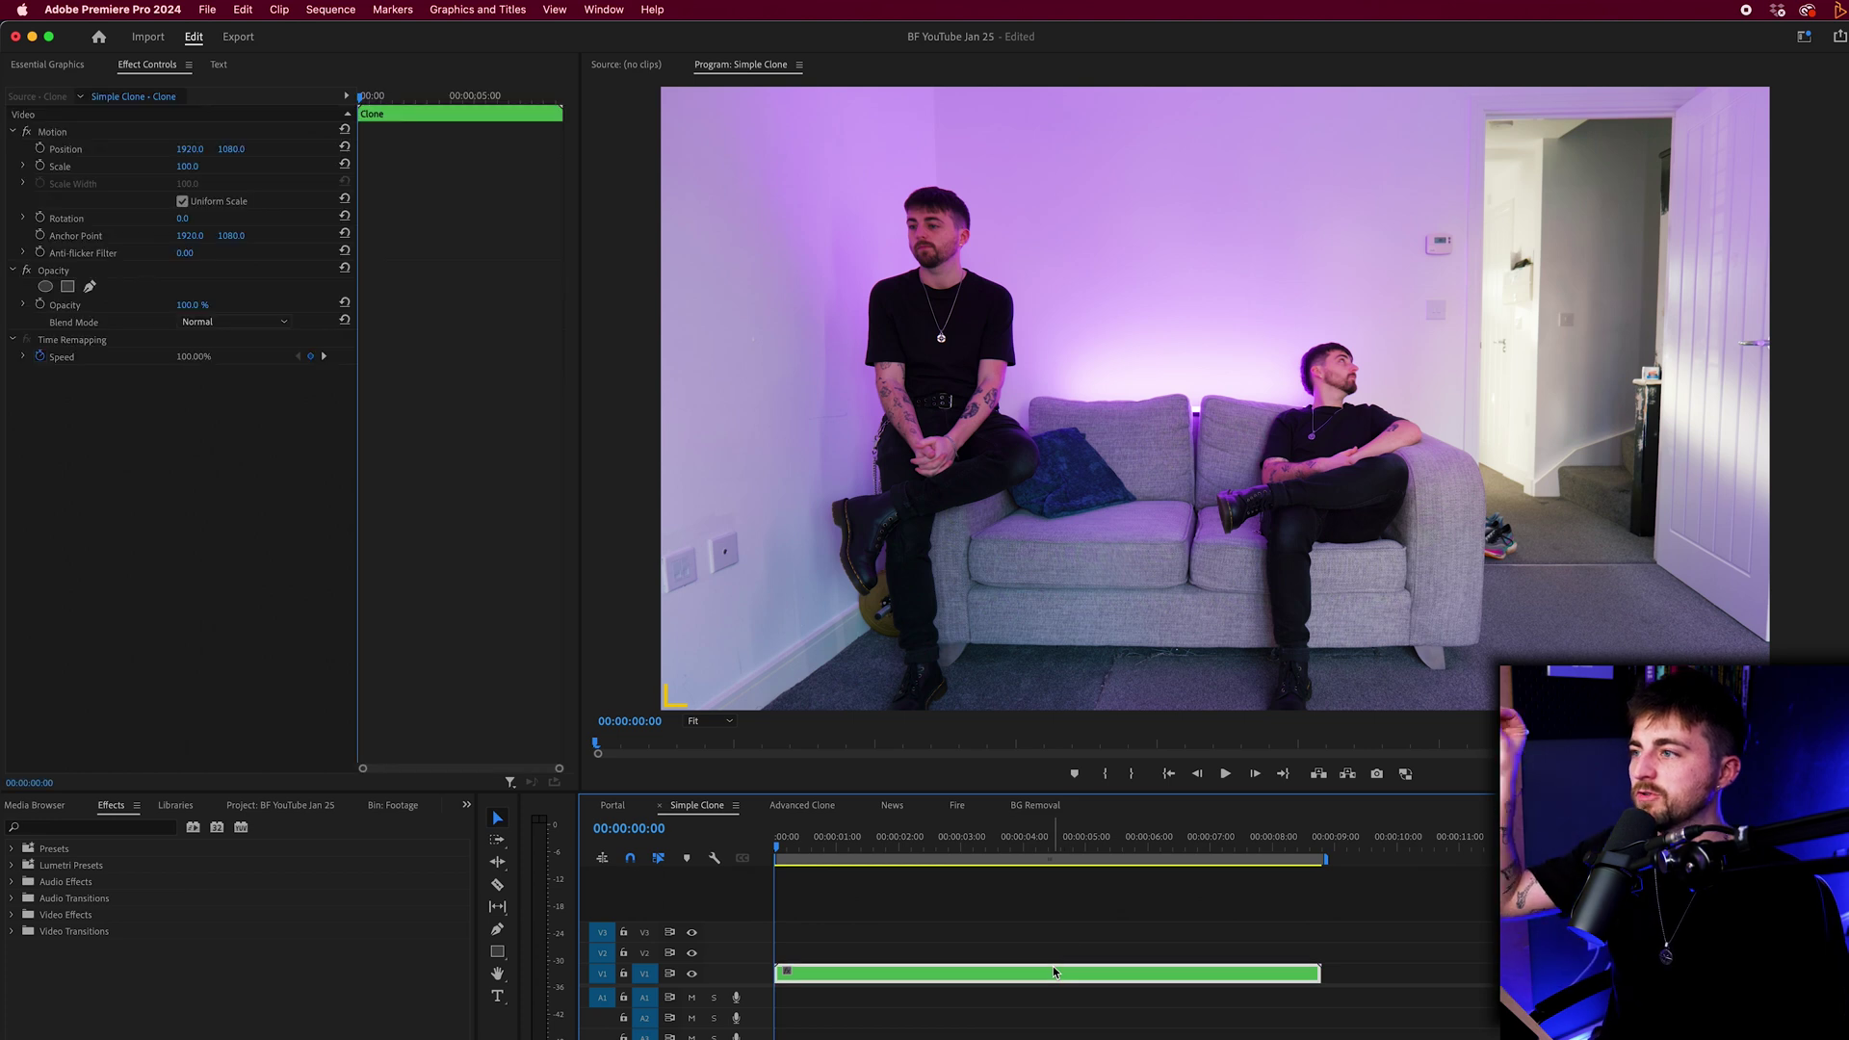
{"action": "left_click", "coordinate": [1299, 852]}
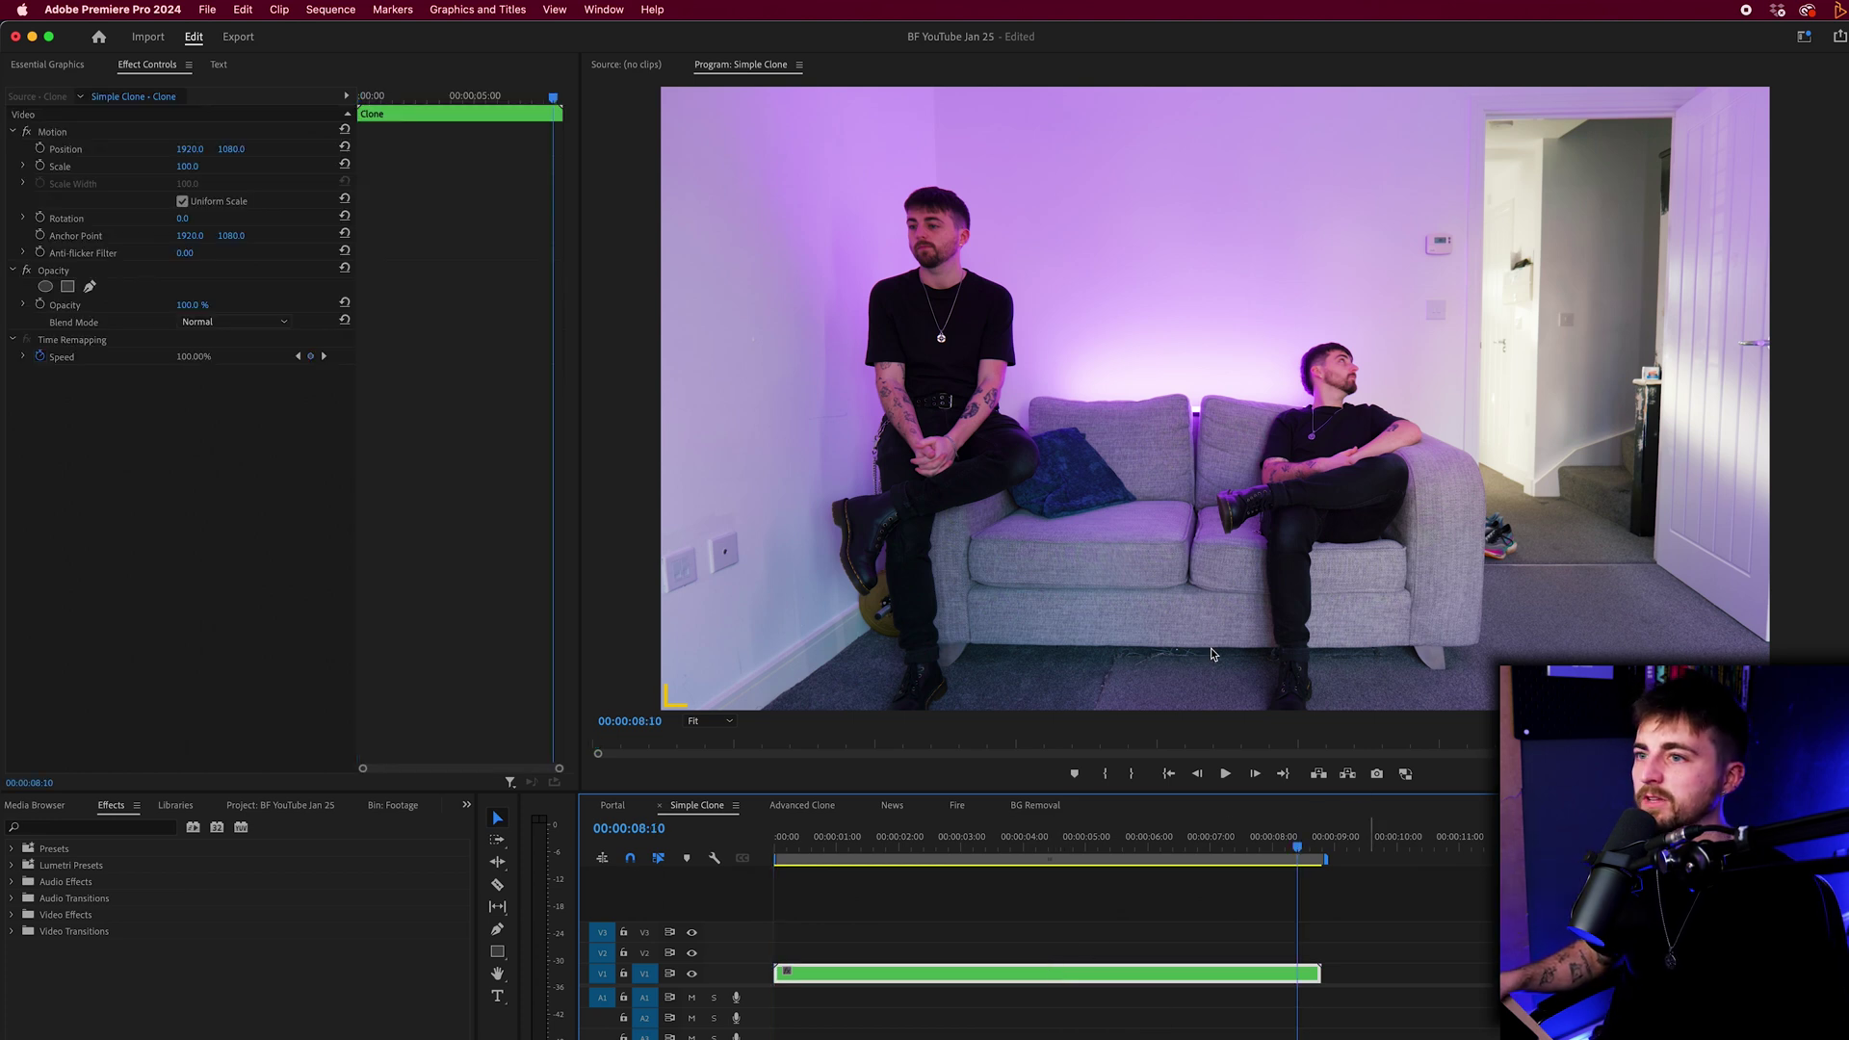
{"action": "left_click", "coordinate": [39, 166]}
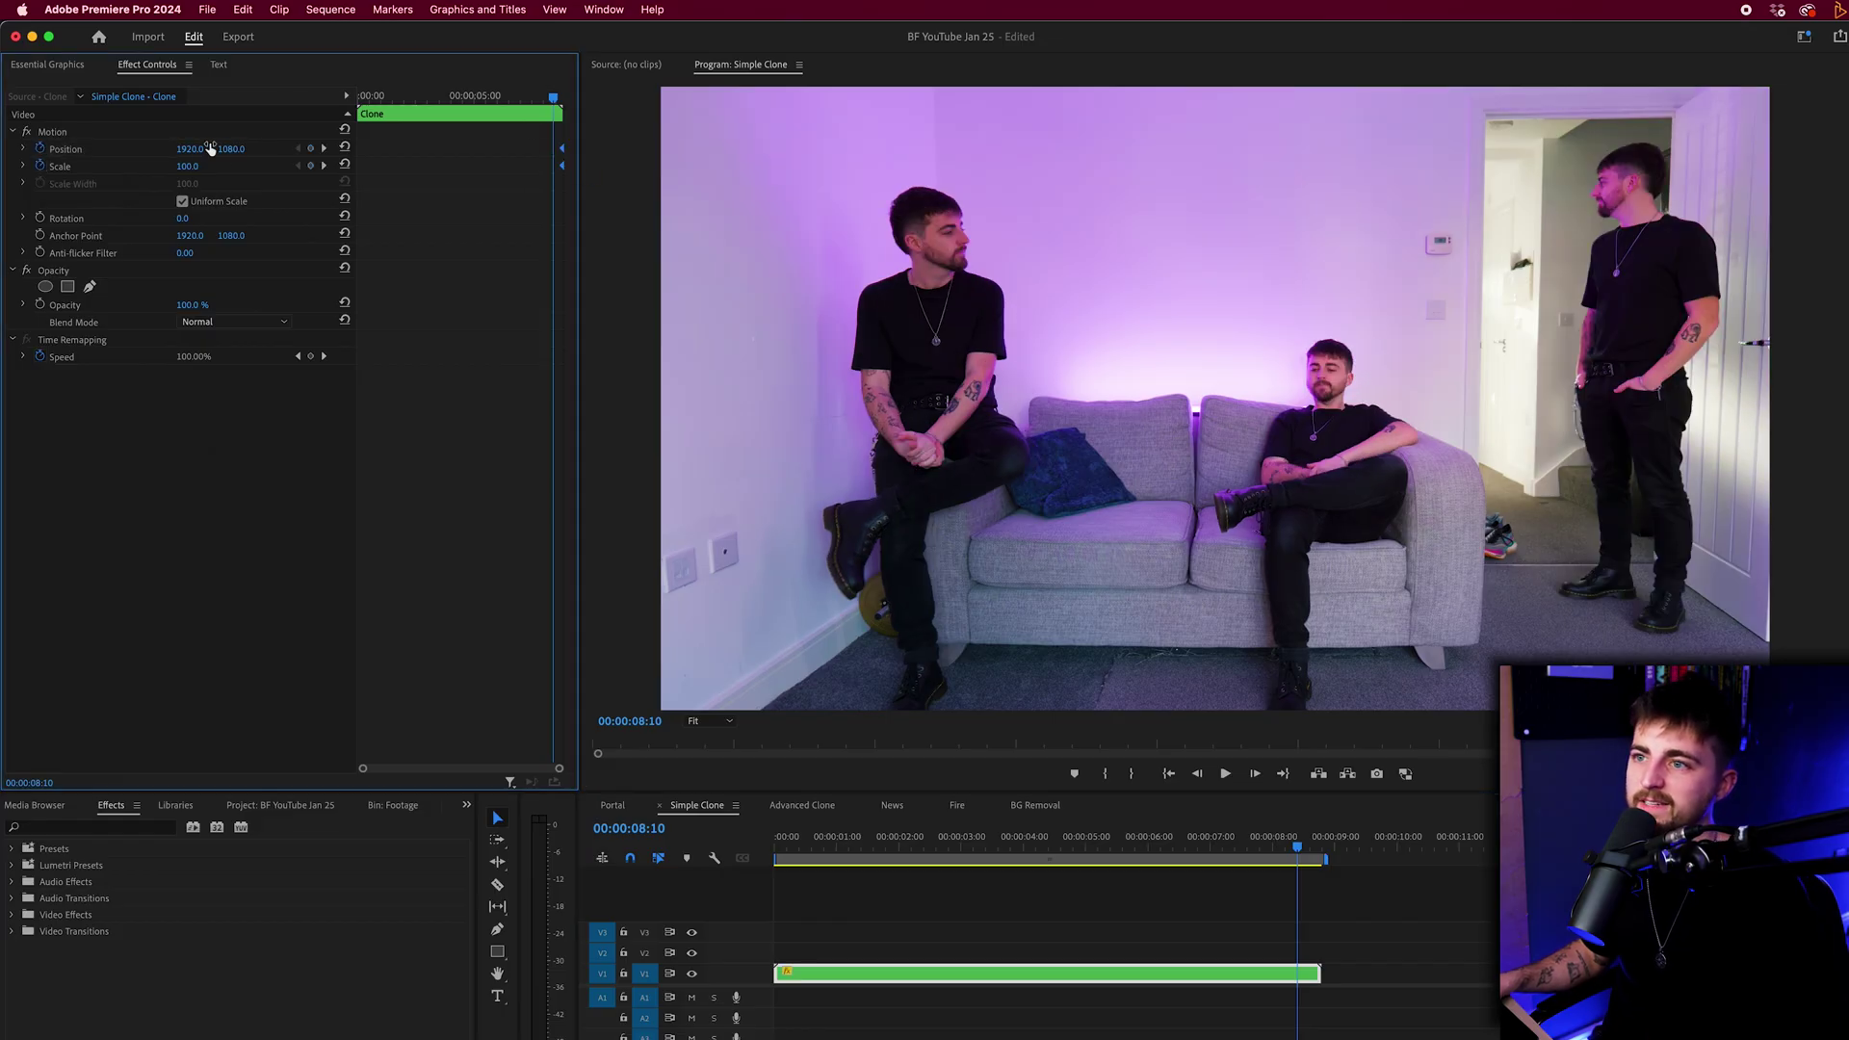
At the first frame, set Scale to 115 and Position X to 1843, then play back
{"action": "key", "text": "Home"}
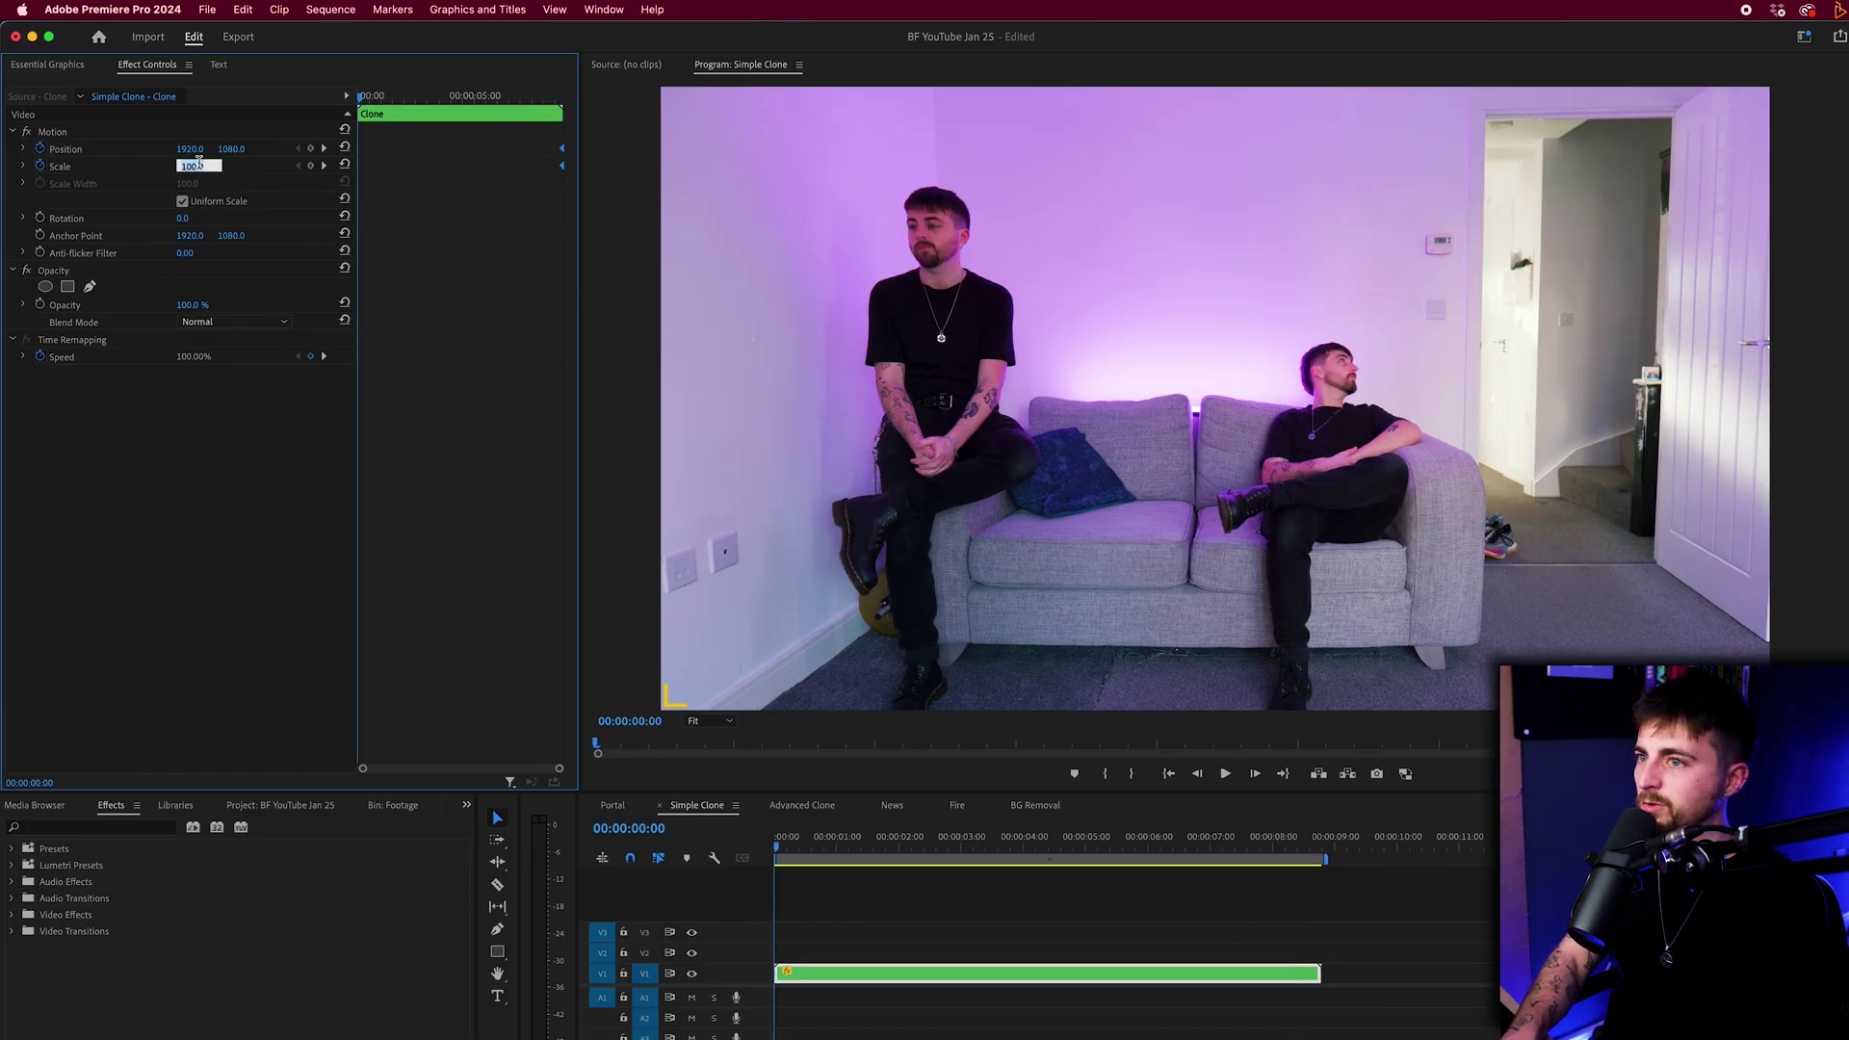
{"action": "type", "text": "4"}
{"action": "key", "text": "Return"}
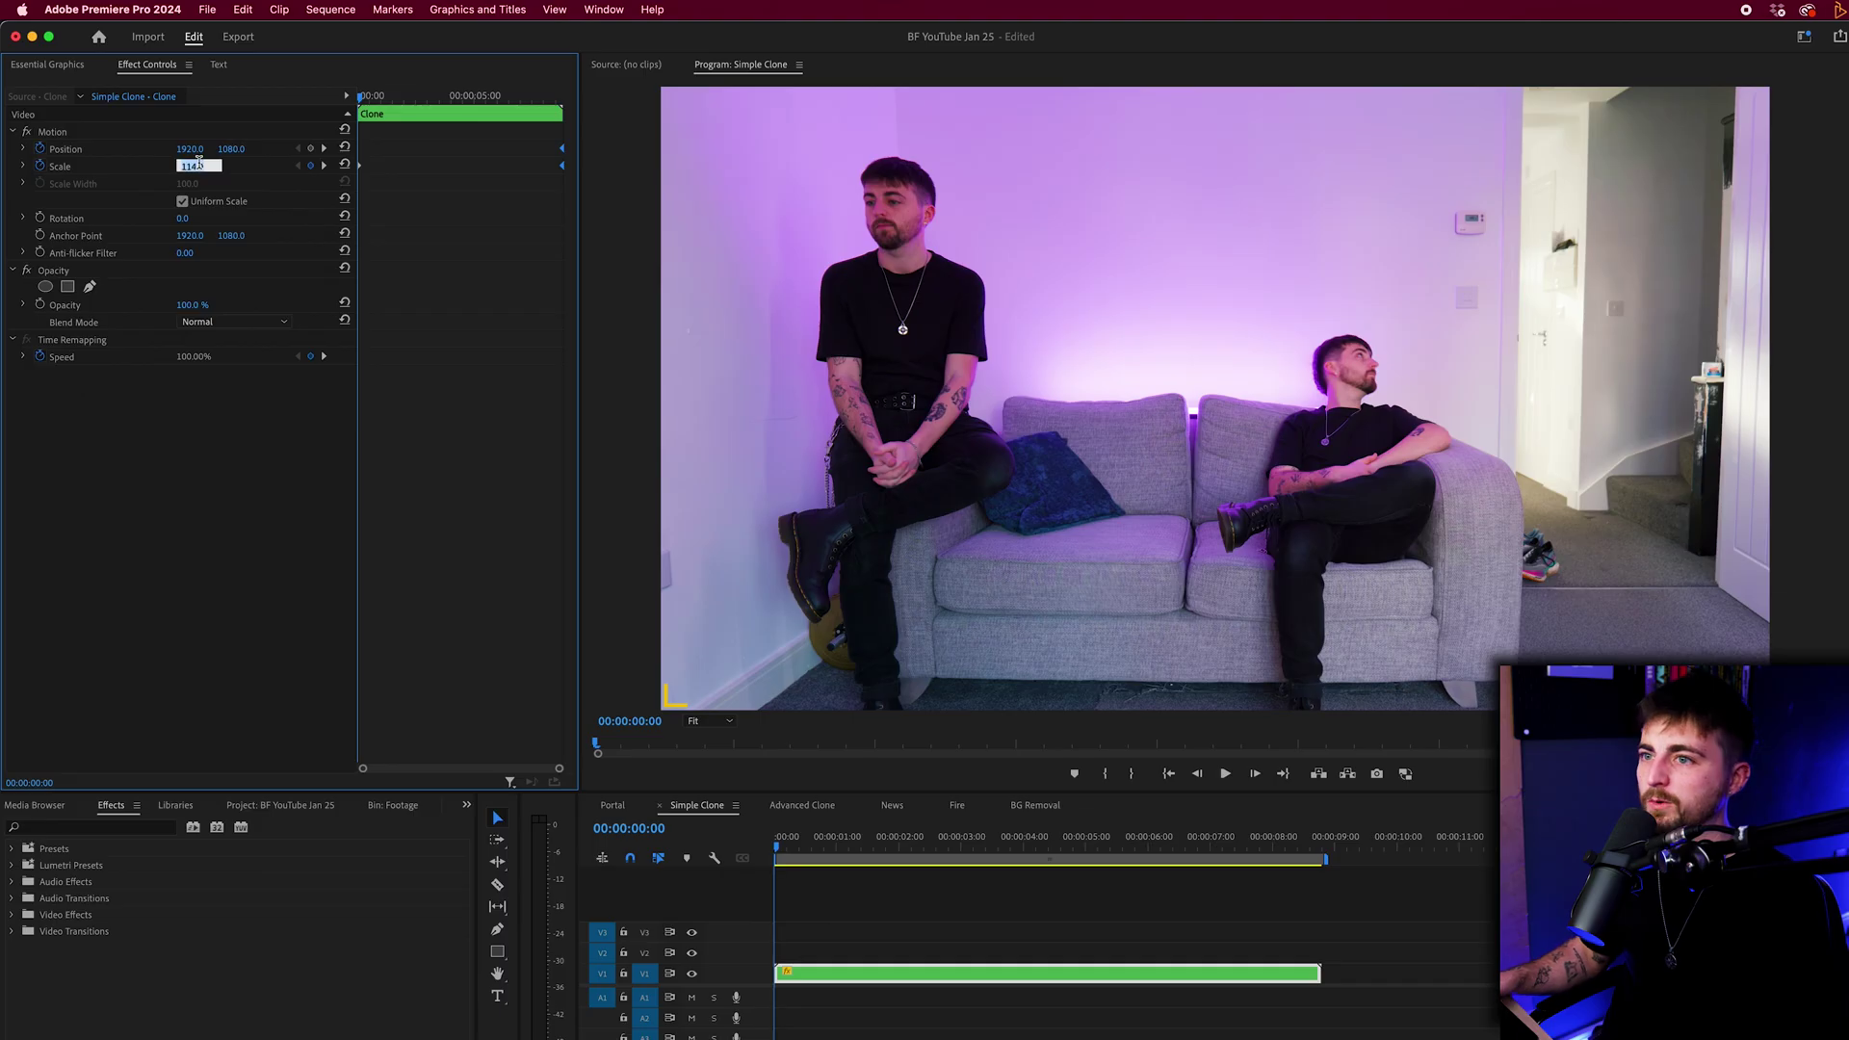
{"action": "type", "text": "115"}
{"action": "key", "text": "Return"}
{"action": "left_click_drag", "start_coordinate": [190, 148], "coordinate": [163, 149]}
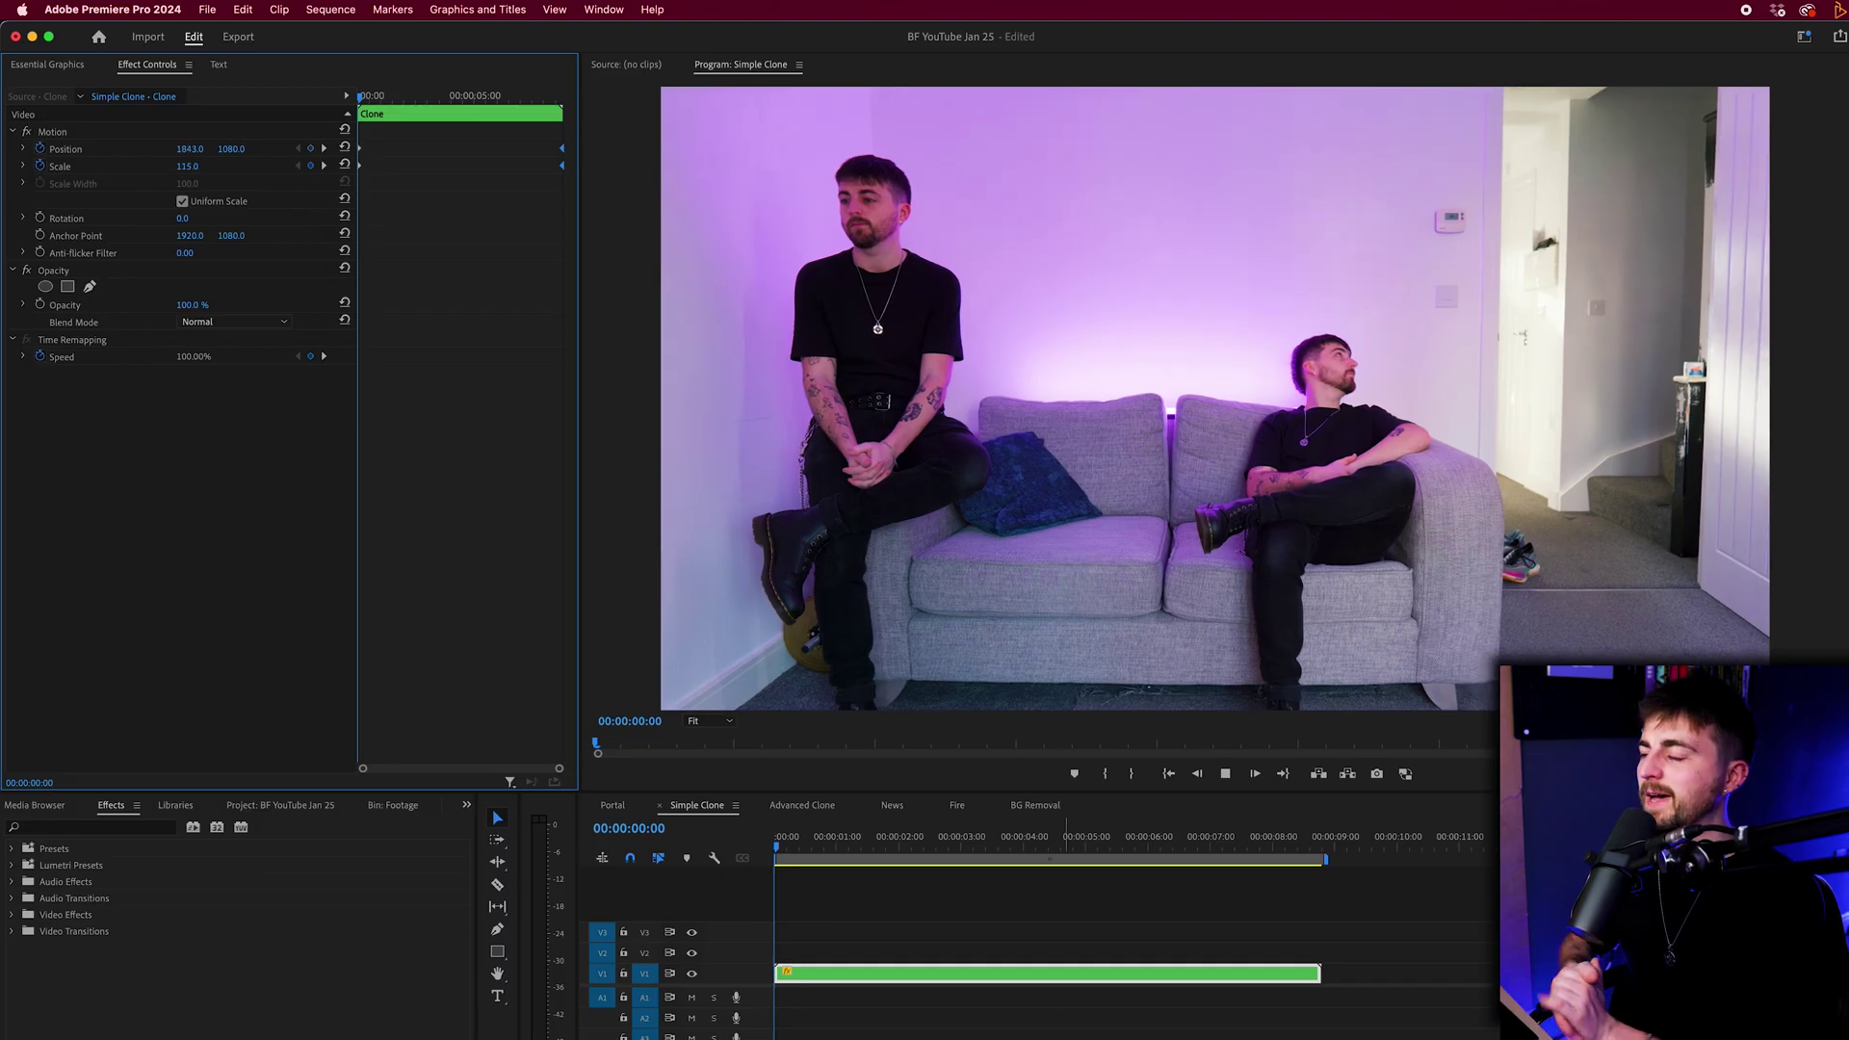
{"action": "key", "text": "space"}
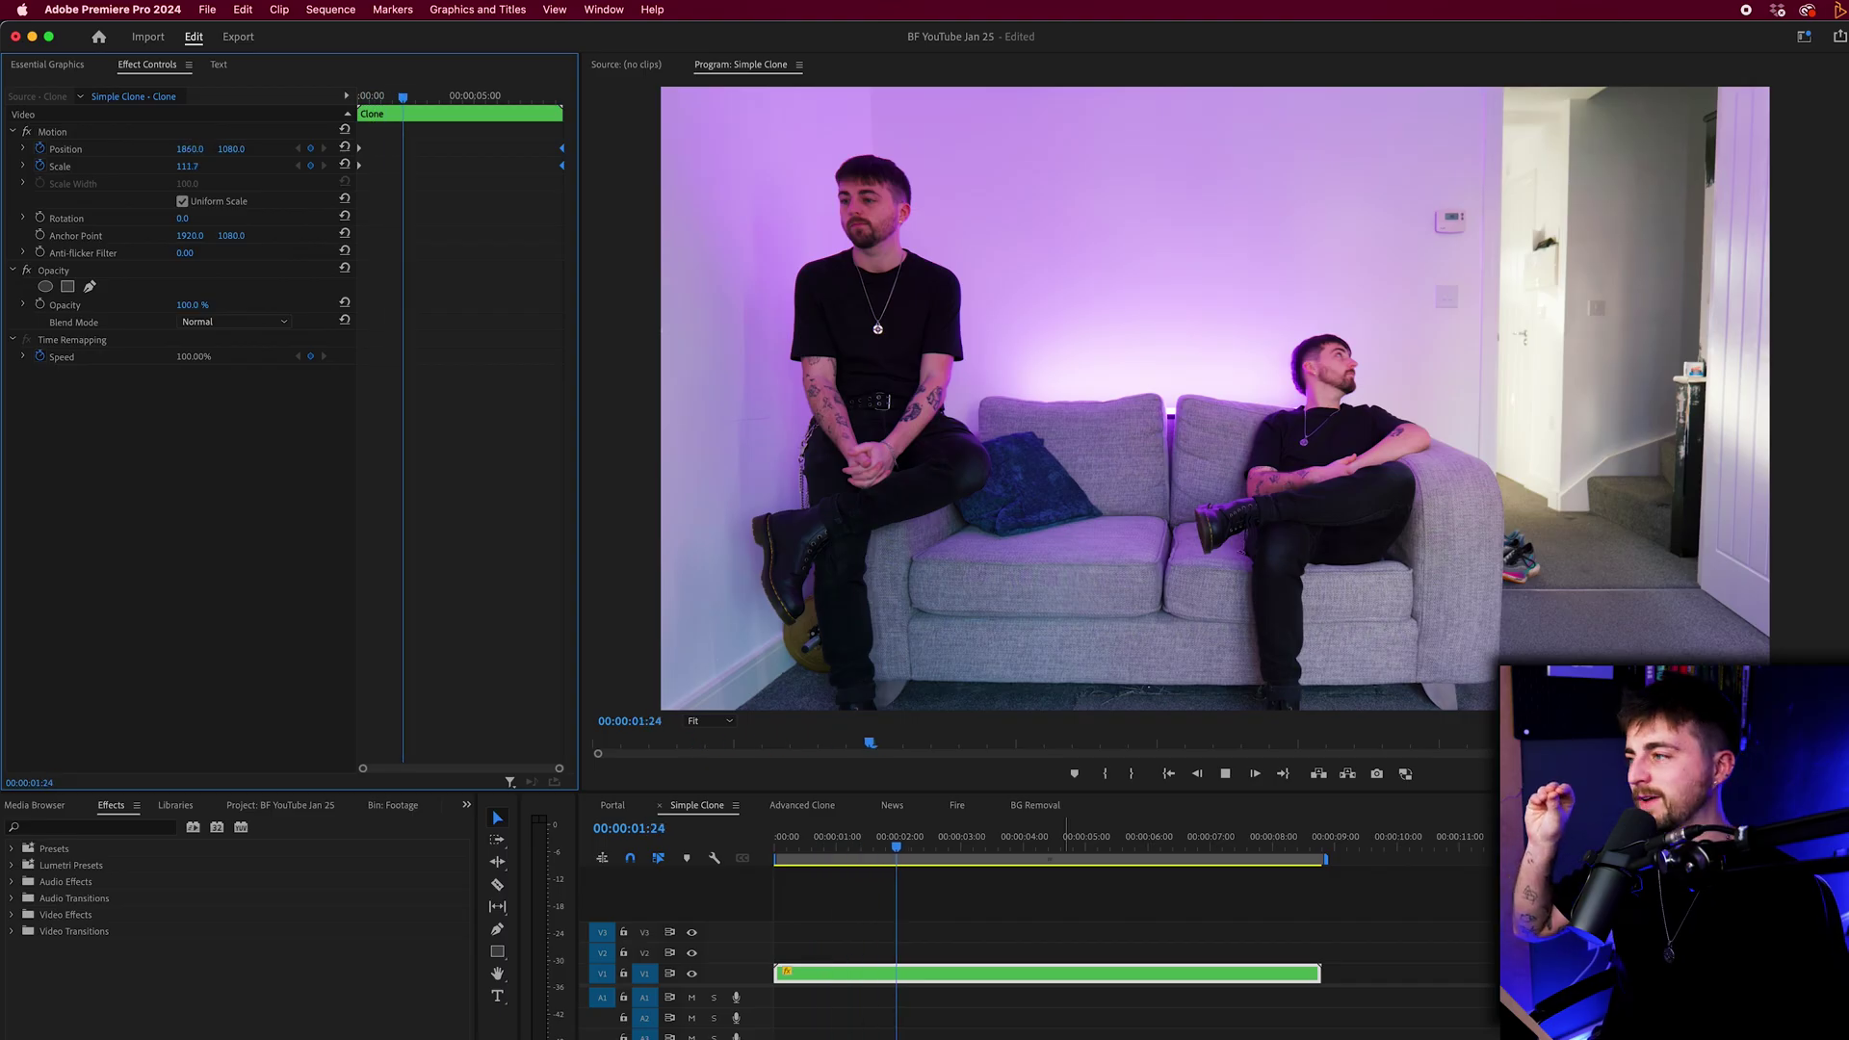